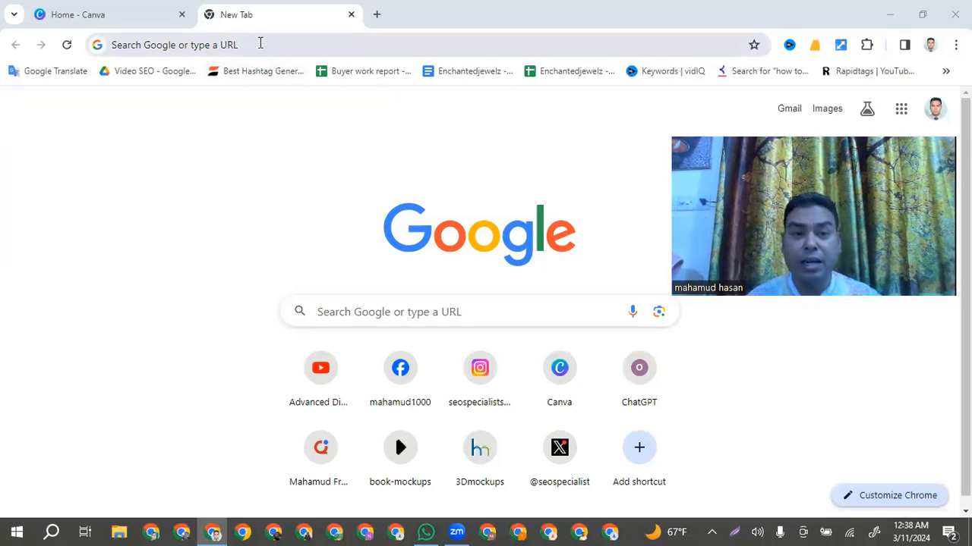
# Search Google for "linkedin banner size 2024" to find the recommended banner dimensions
pyautogui.click(260, 44)
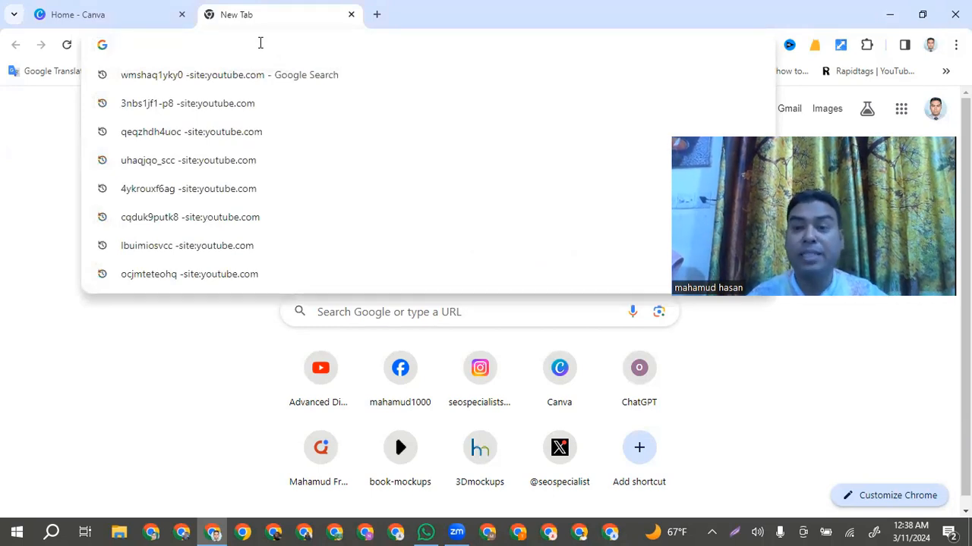
pyautogui.write('Li')
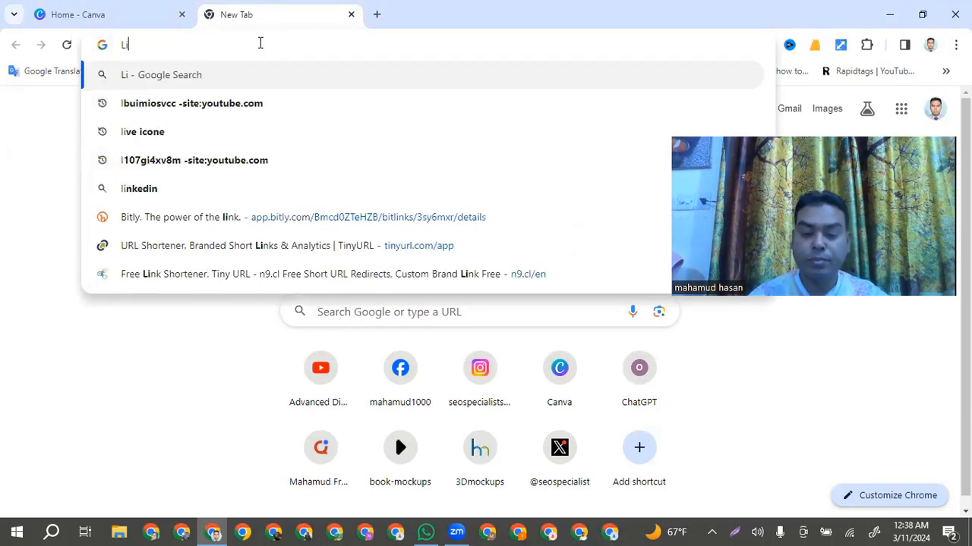
pyautogui.write('nkedin')
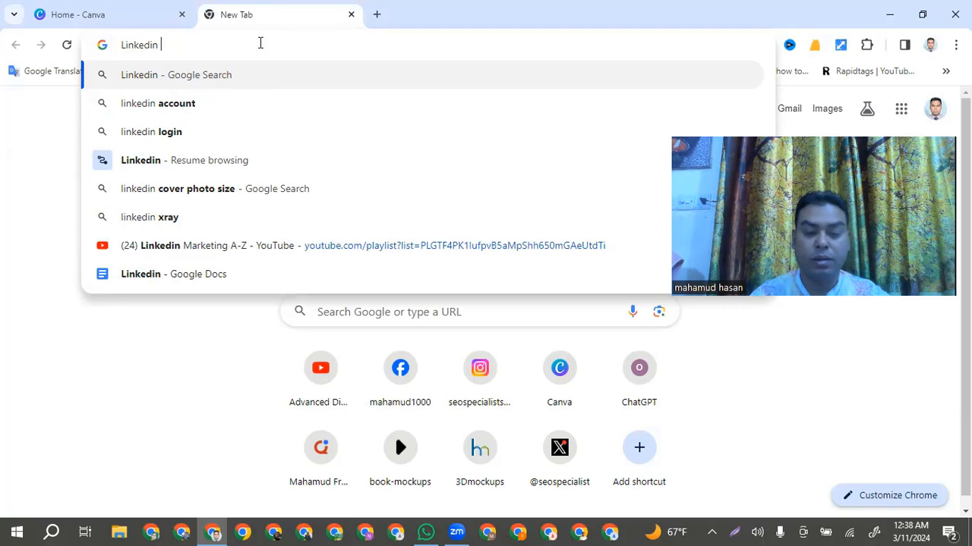
pyautogui.write('banner')
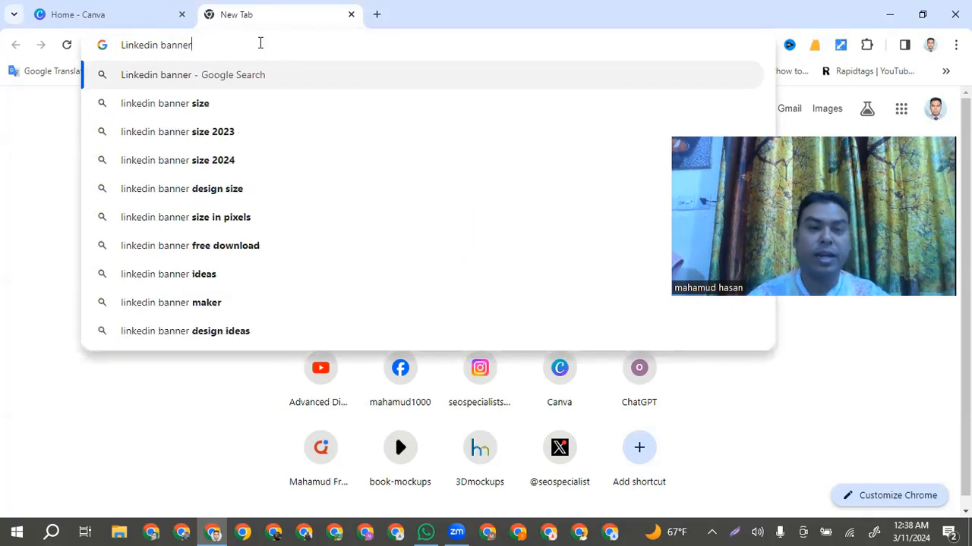
pyautogui.click(194, 164)
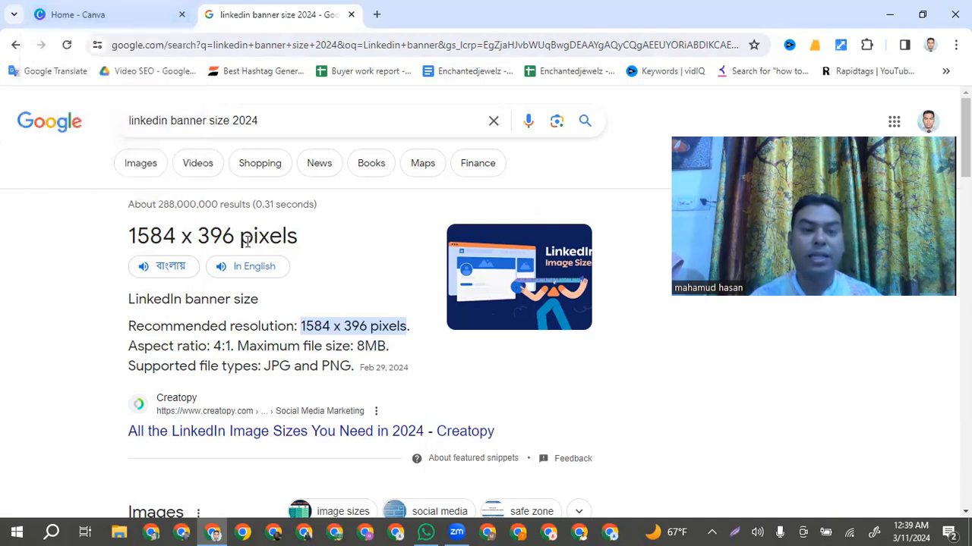
# Switch to Canva and create a new custom-size design 1584 px wide and 396 px high
pyautogui.click(107, 16)
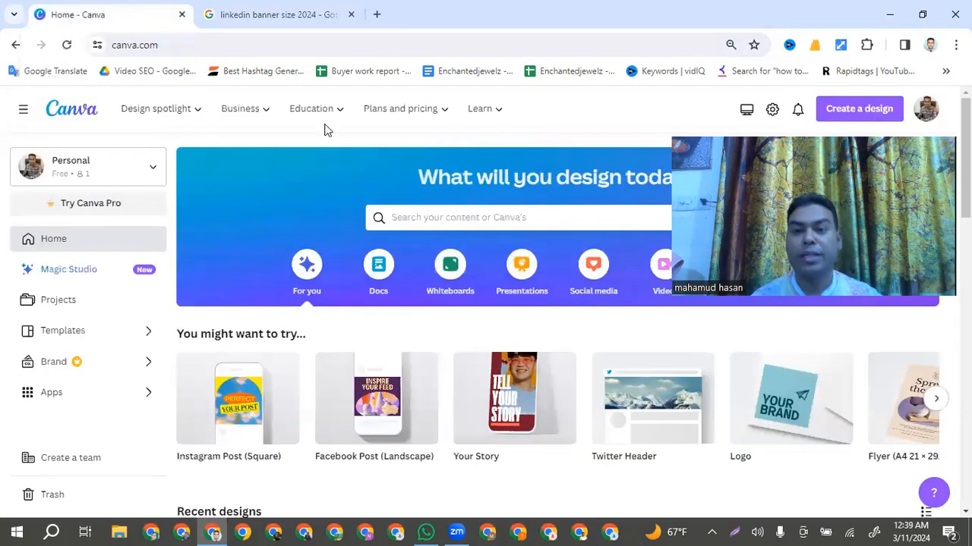
pyautogui.click(865, 108)
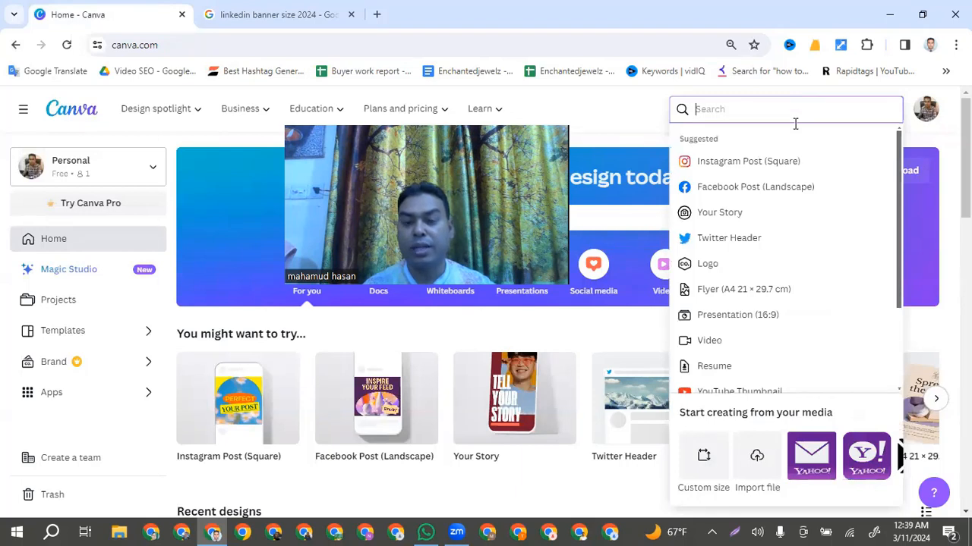
pyautogui.click(705, 459)
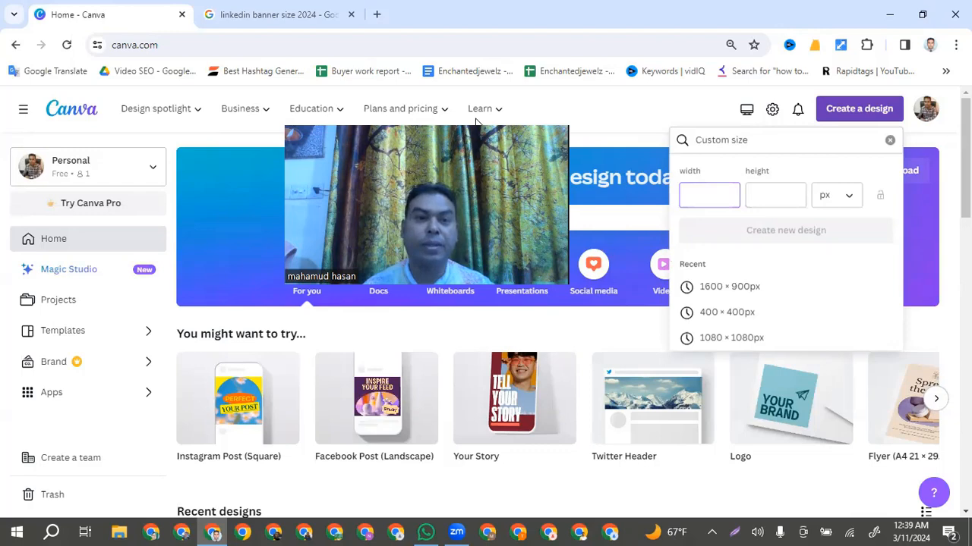
pyautogui.click(290, 15)
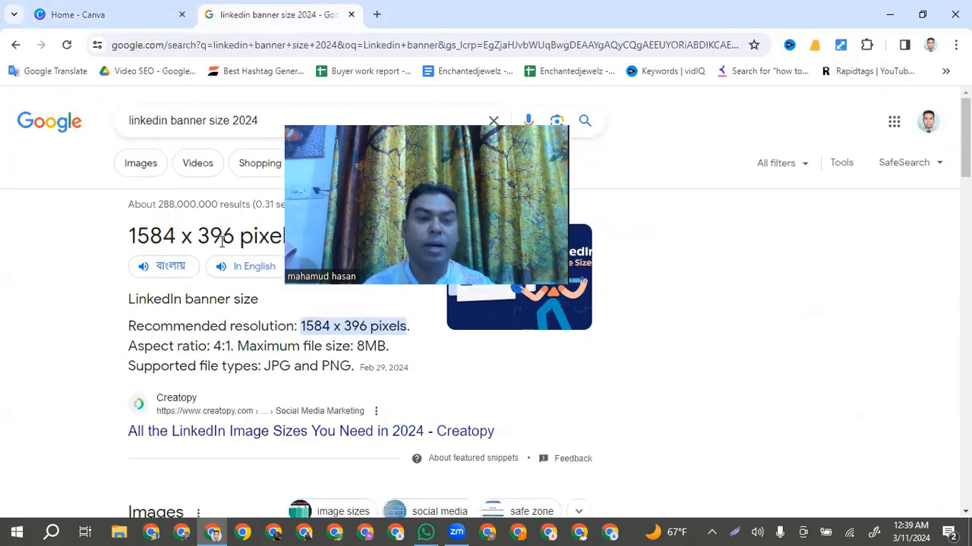
pyautogui.click(147, 15)
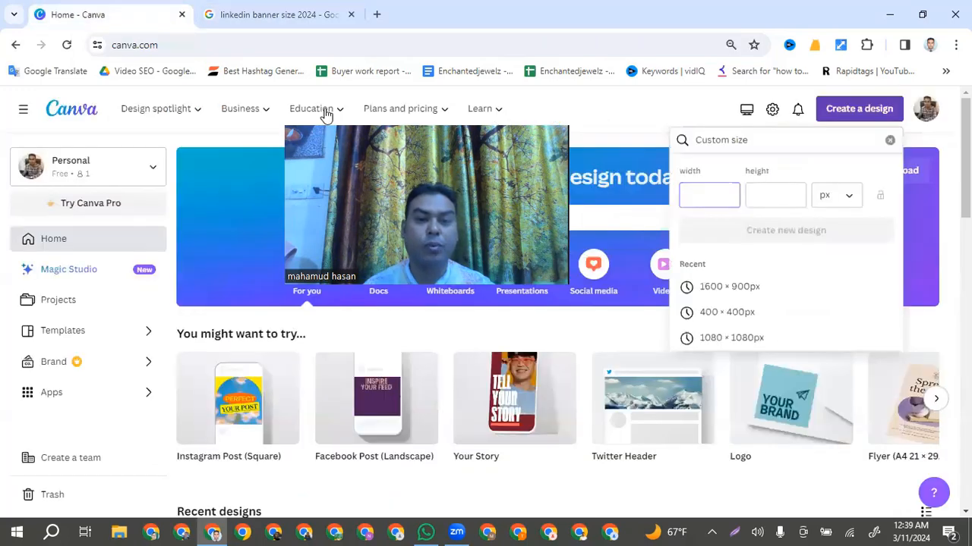
pyautogui.write('1')
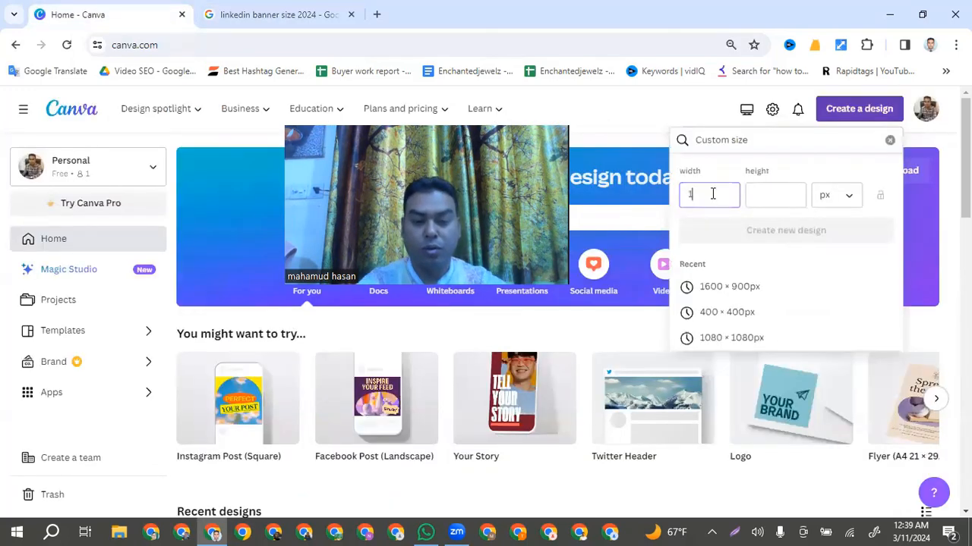
pyautogui.write('584')
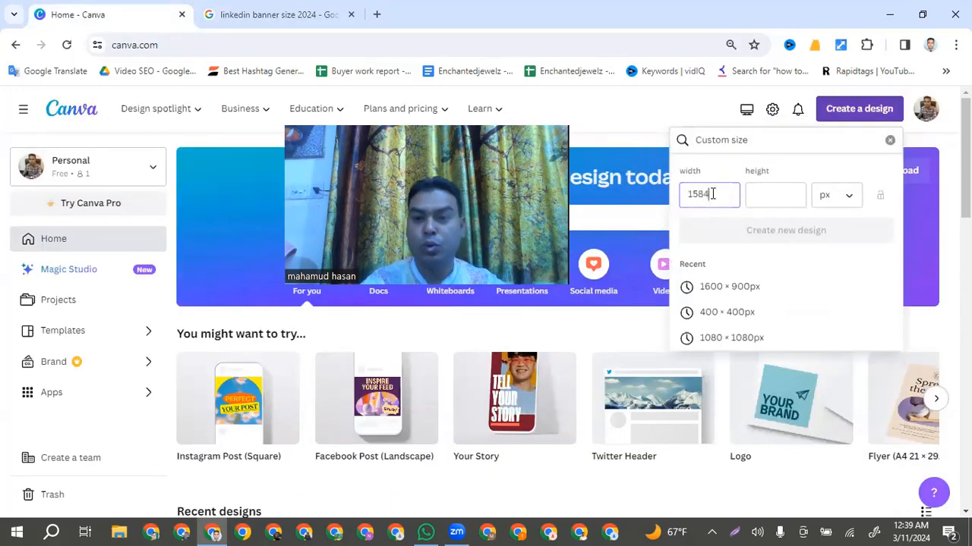
pyautogui.click(775, 192)
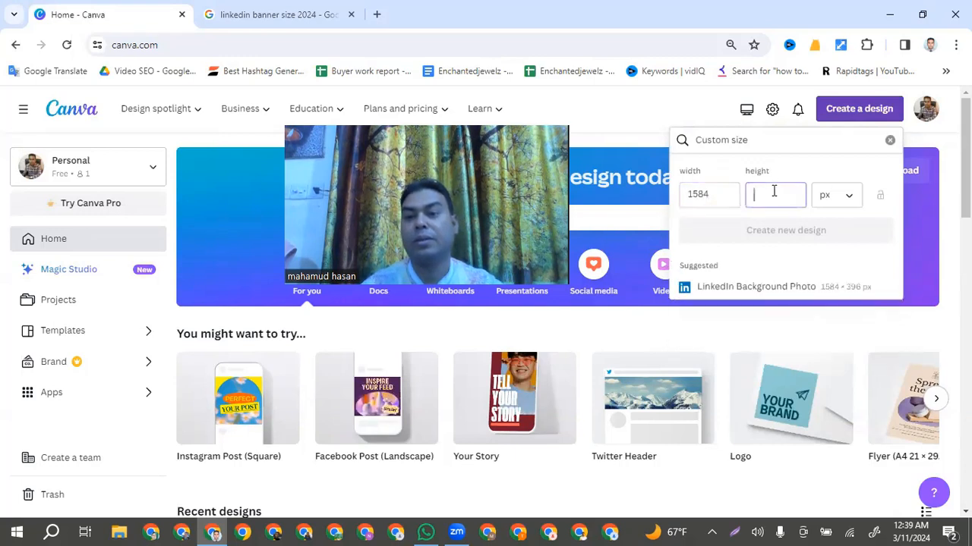
pyautogui.write('39')
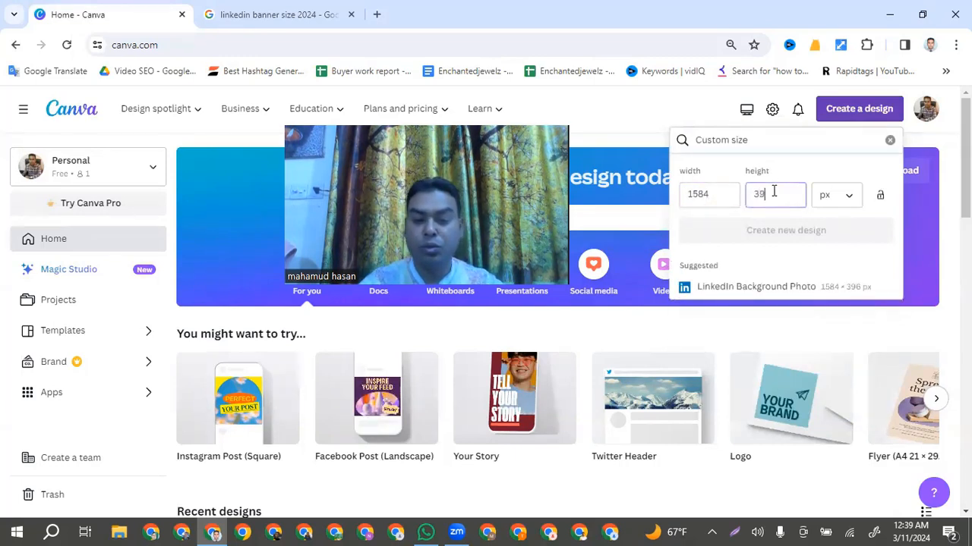
pyautogui.write('6')
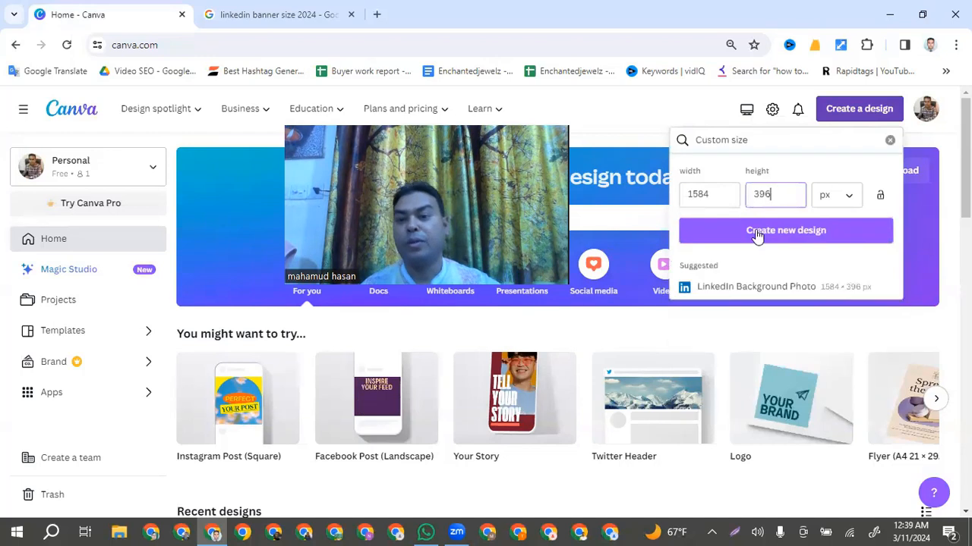
pyautogui.click(760, 232)
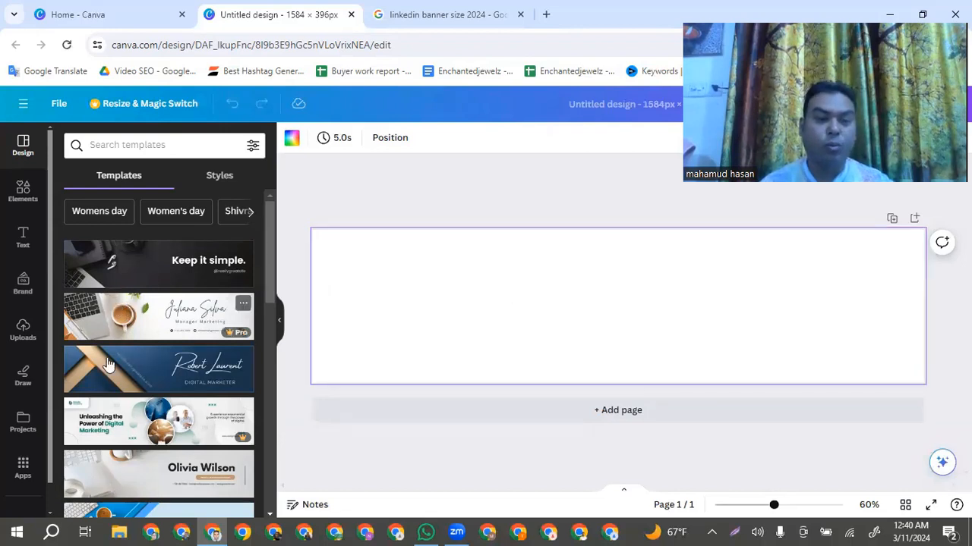
# Browse the banner templates and apply the Navy Blue Geometric Technology LinkedIn Banner to the blank page
pyautogui.scroll(-3, 119, 368)
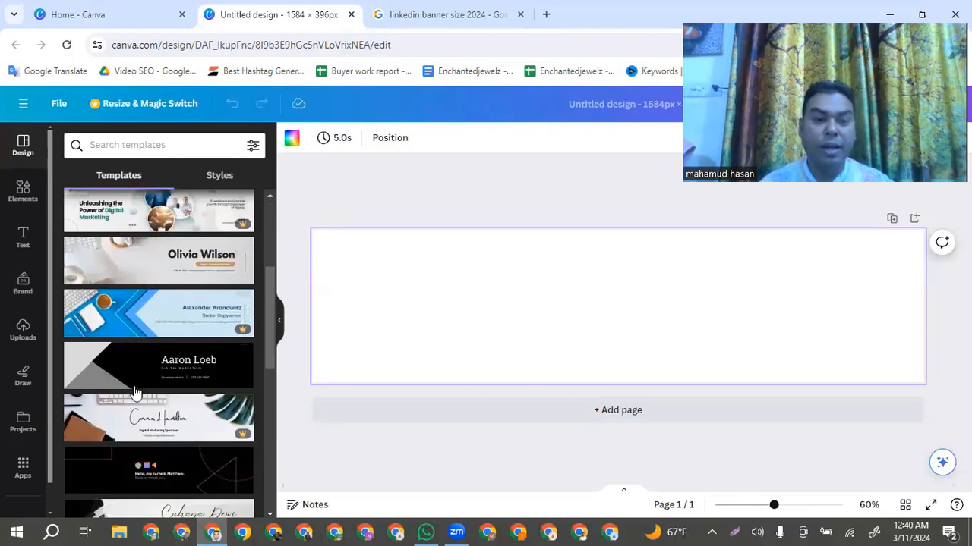
pyautogui.scroll(-2, 133, 399)
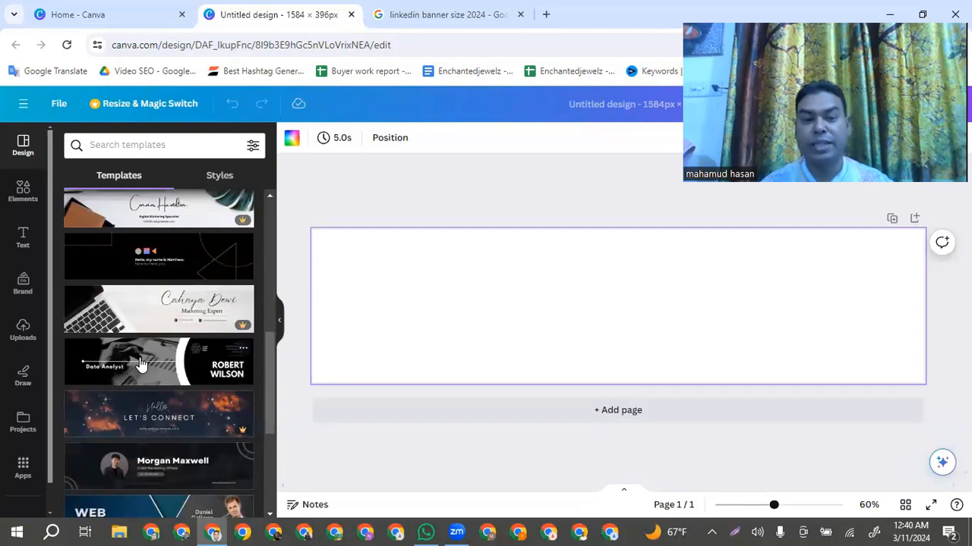
pyautogui.scroll(-2, 140, 364)
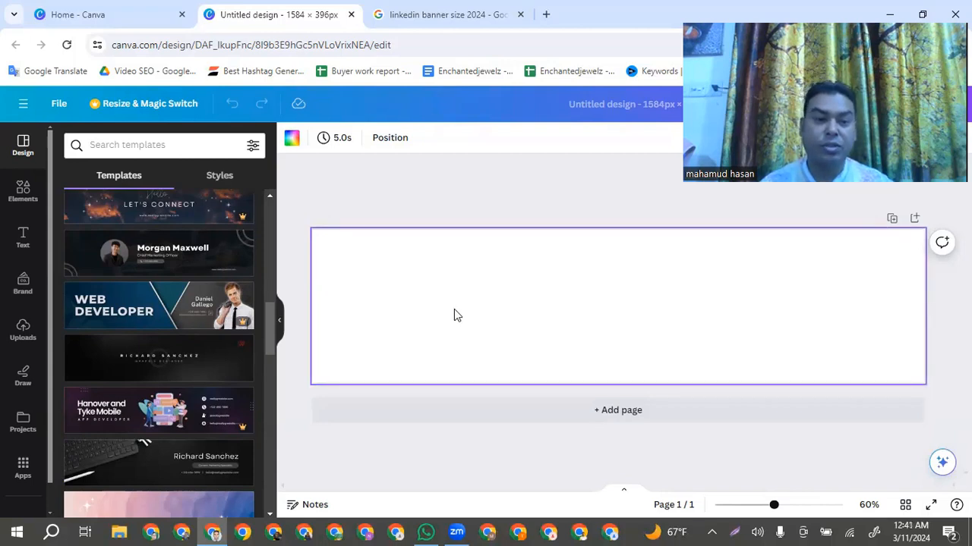
pyautogui.scroll(-1, 172, 380)
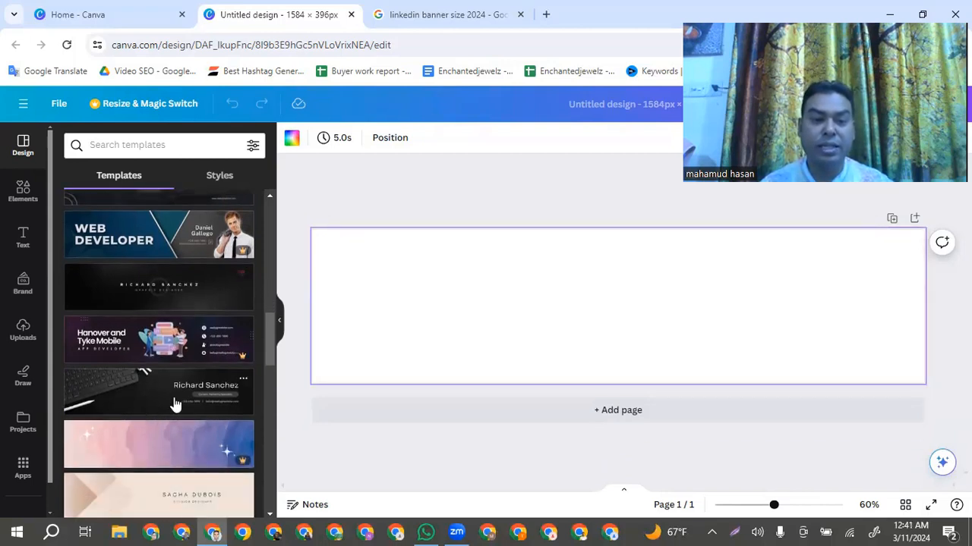
pyautogui.scroll(-2, 174, 403)
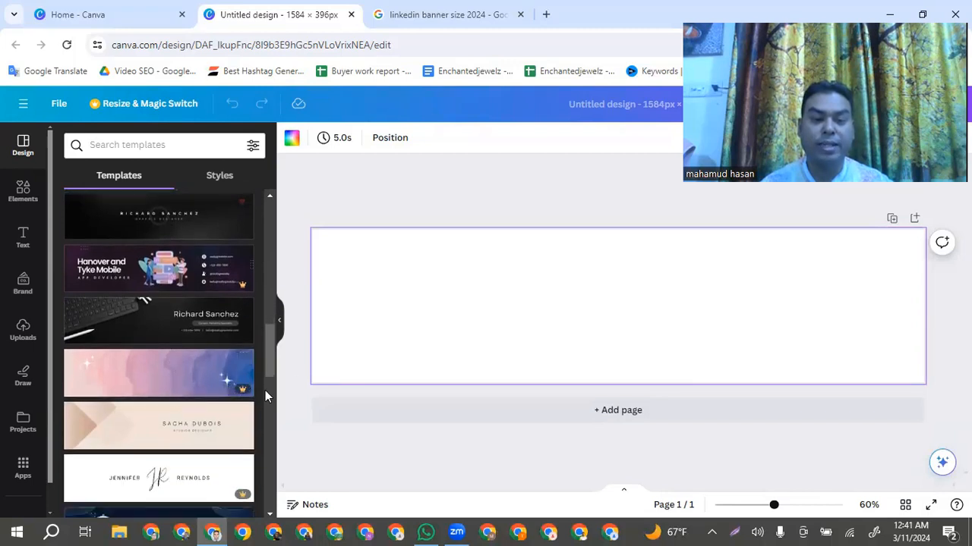
pyautogui.scroll(-2, 206, 427)
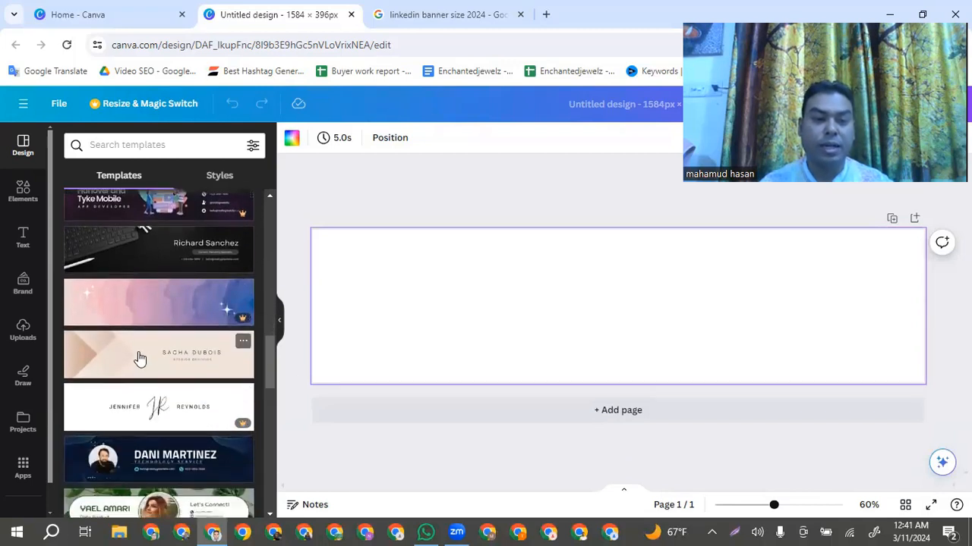
pyautogui.scroll(-2, 144, 379)
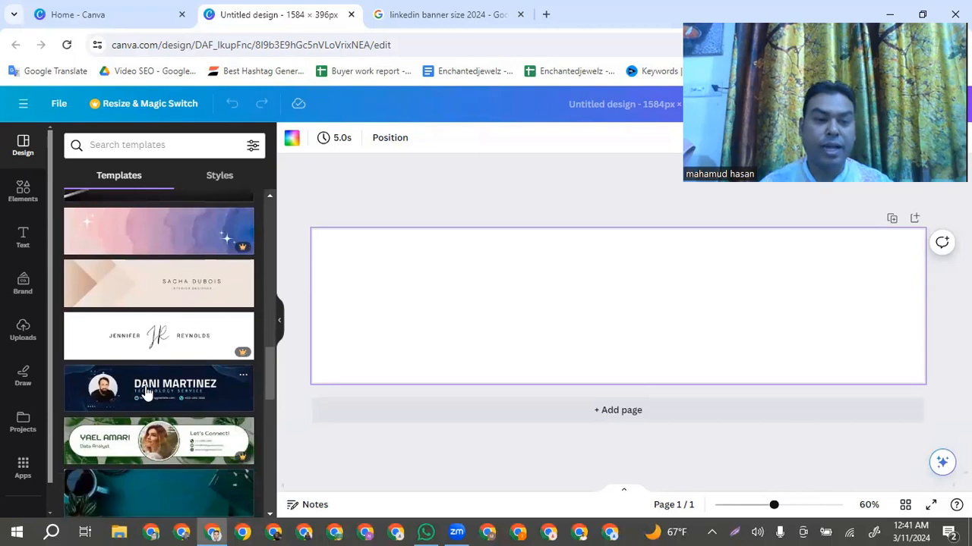
pyautogui.click(147, 394)
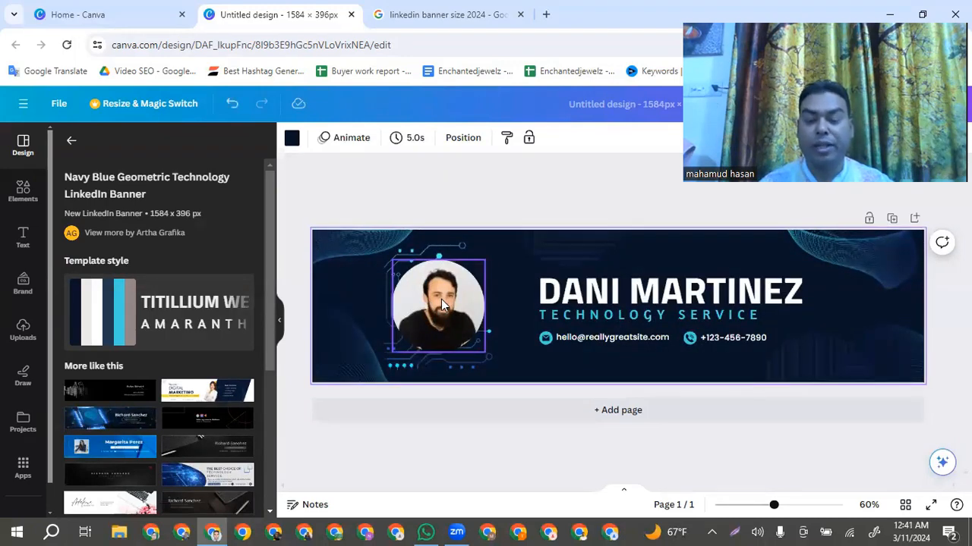
# Remove the circular portrait photo and the phone number with its icon from the banner
pyautogui.click(441, 300)
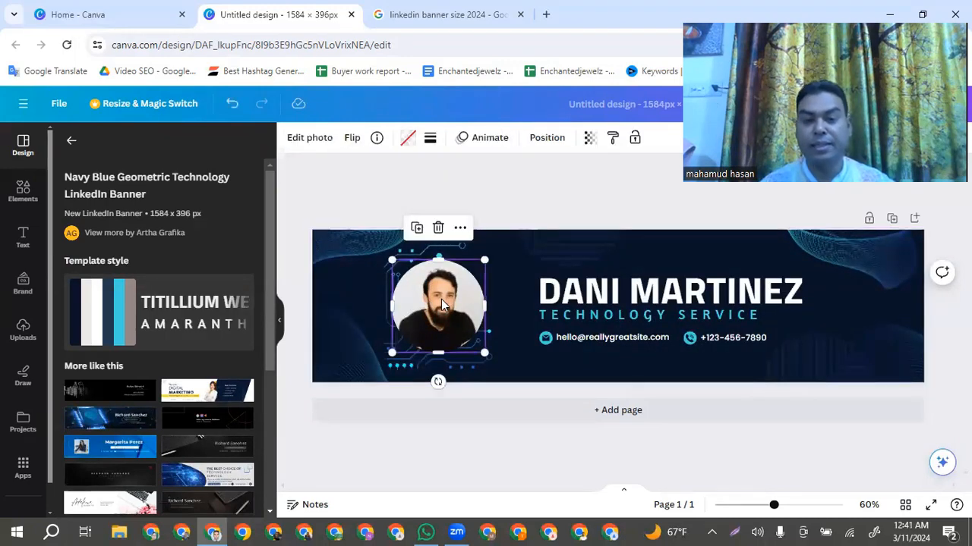
pyautogui.moveTo(452, 286); pyautogui.dragTo(575, 145)
pyautogui.moveTo(575, 144); pyautogui.dragTo(583, 119)
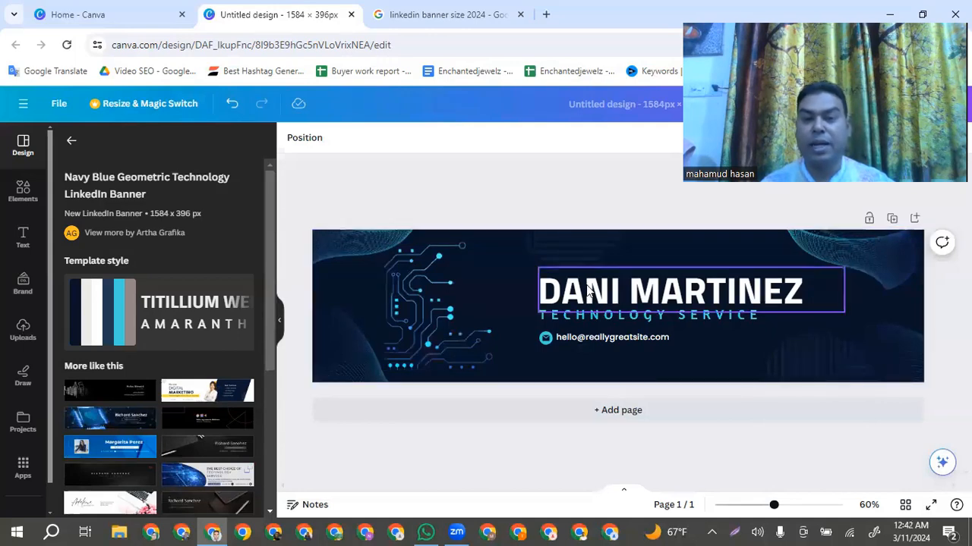
pyautogui.click(647, 291)
pyautogui.click(647, 290)
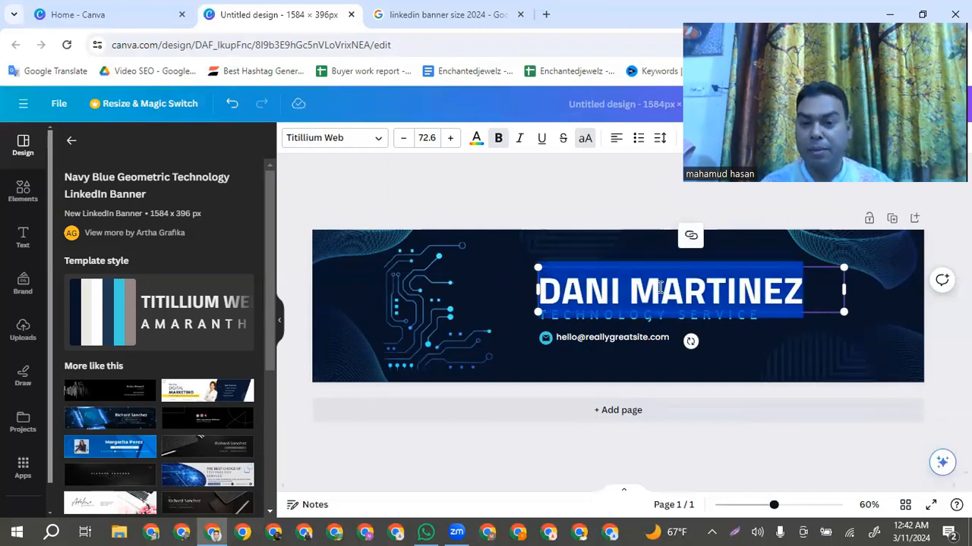
pyautogui.press('Escape')
pyautogui.click(511, 287)
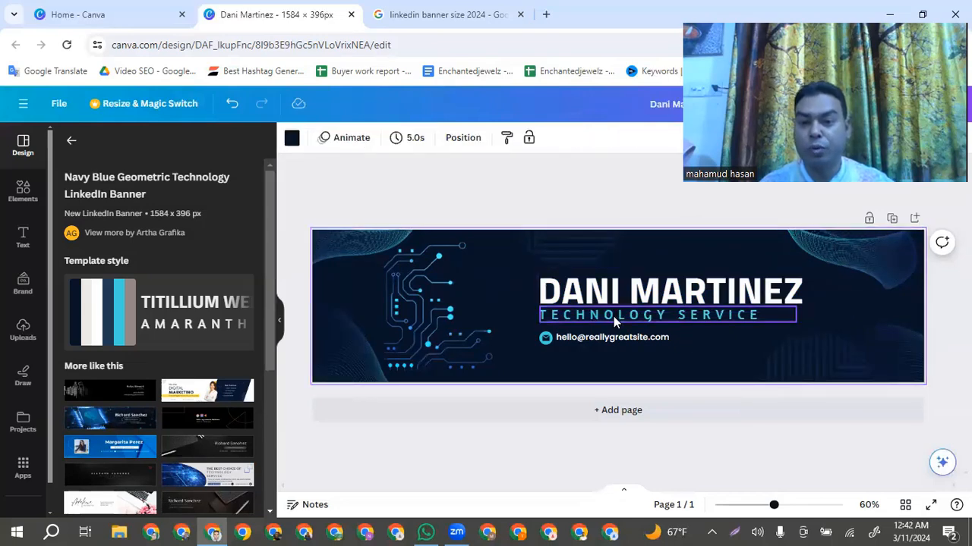
# Move the large name heading up, clear of the subtitle, and replace its text with "DIGITAL MARKETING"
pyautogui.click(702, 296)
pyautogui.moveTo(702, 291); pyautogui.dragTo(702, 269)
pyautogui.doubleClick(702, 266)
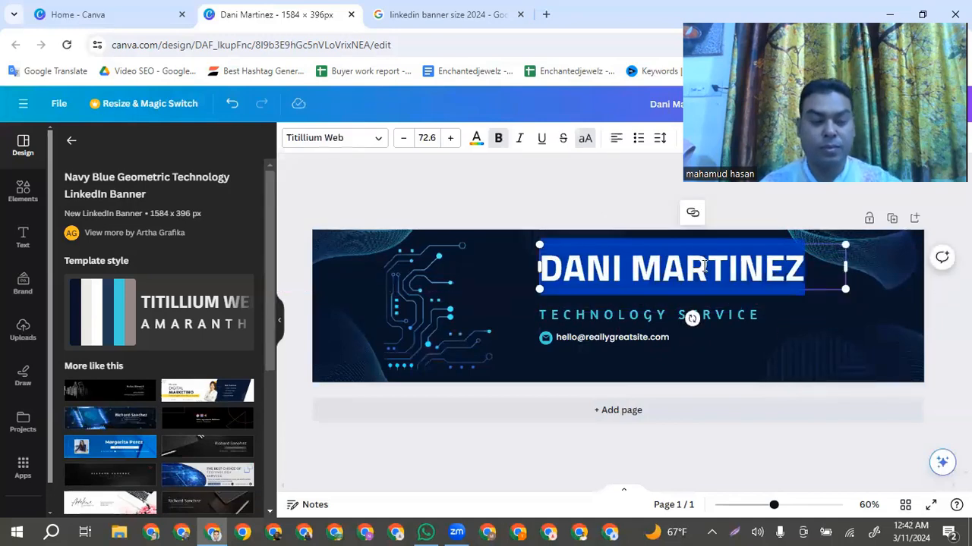
pyautogui.write('DIG')
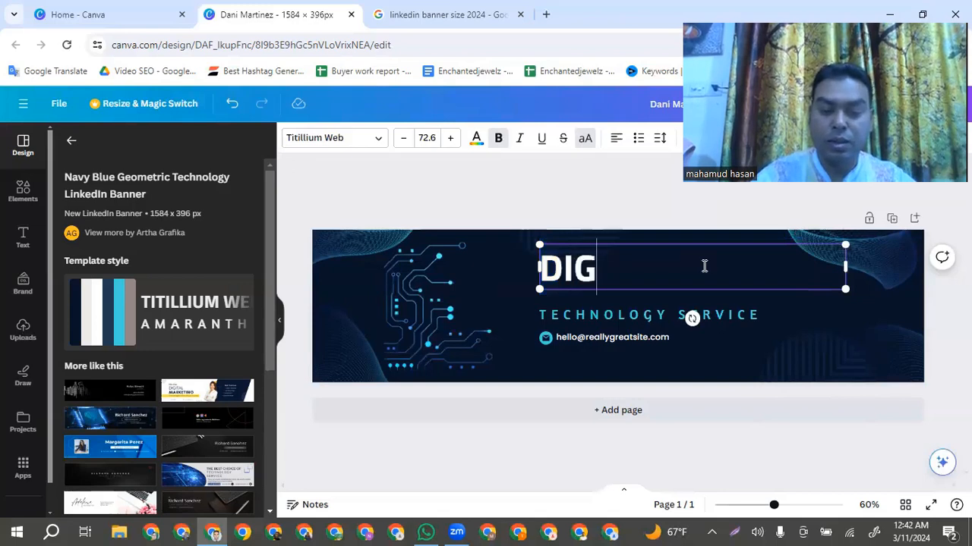
pyautogui.write('ITAL')
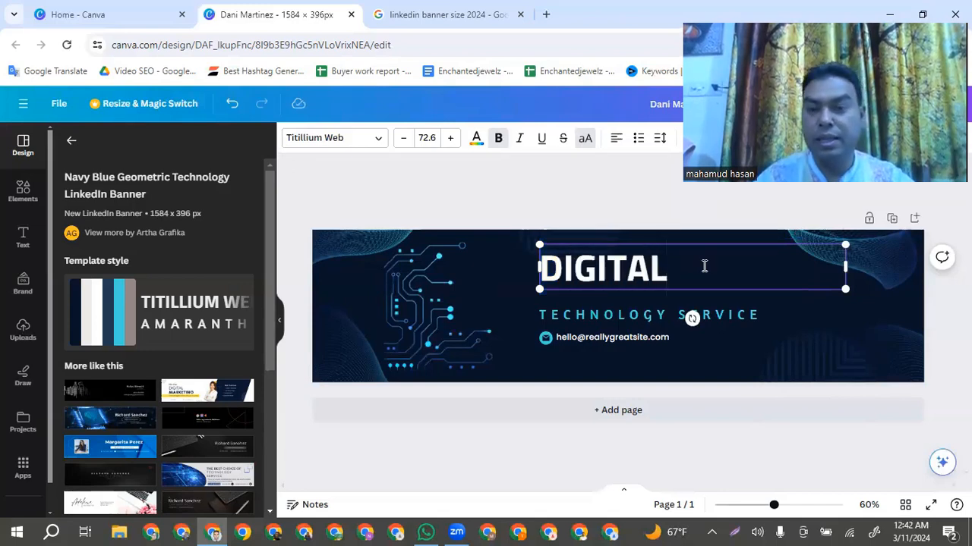
pyautogui.write(' MAR')
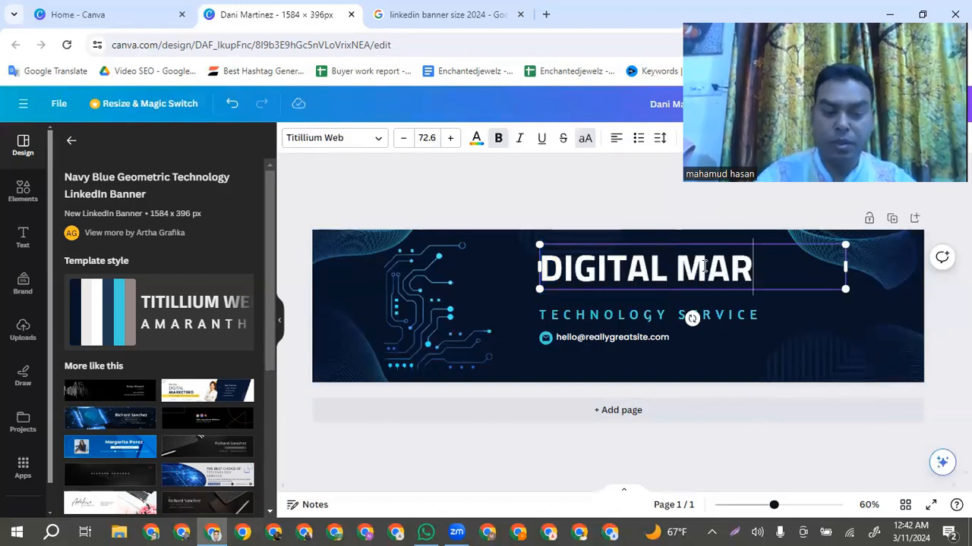
pyautogui.write('KETING')
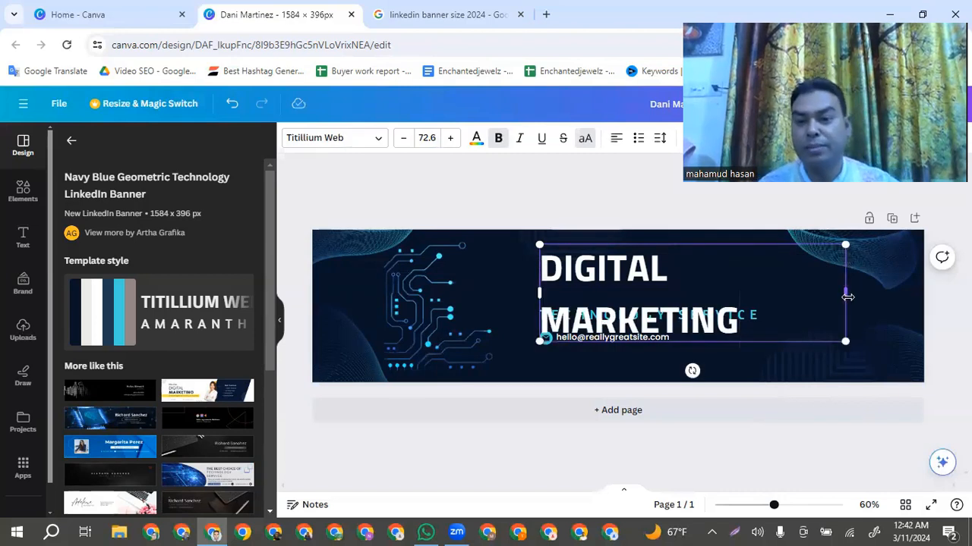
# Resize the heading to font size about 62.2 and fit its text box so the words sit on one line
pyautogui.moveTo(847, 297); pyautogui.dragTo(829, 283)
pyautogui.click(835, 323)
pyautogui.click(807, 273)
pyautogui.click(828, 302)
pyautogui.click(758, 263)
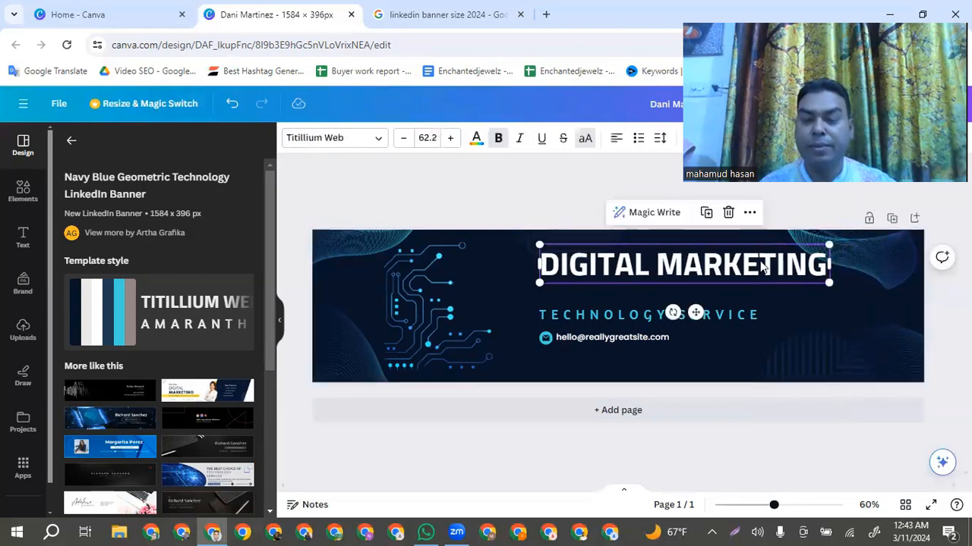
pyautogui.click(818, 311)
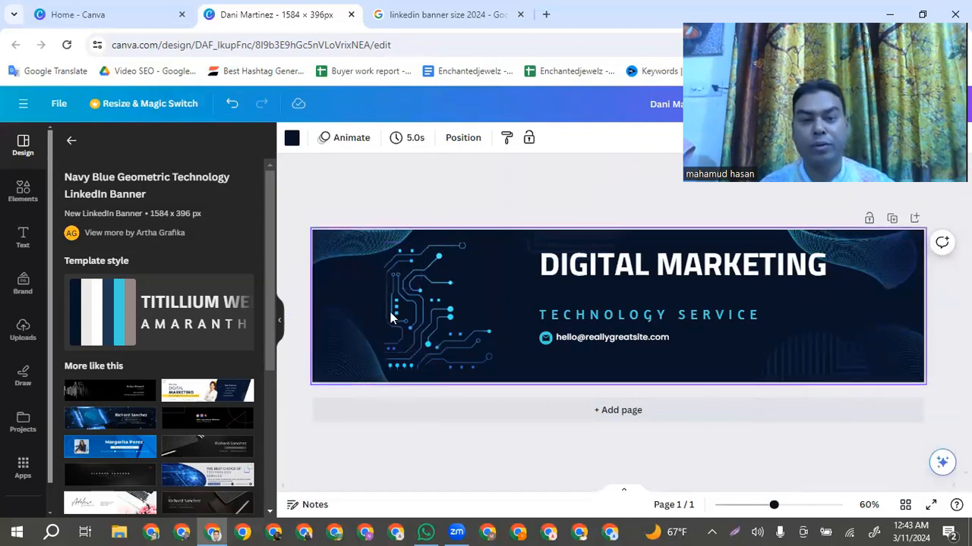
# Remove the circuit-board graphic from the banner
pyautogui.click(426, 317)
pyautogui.press('Delete')
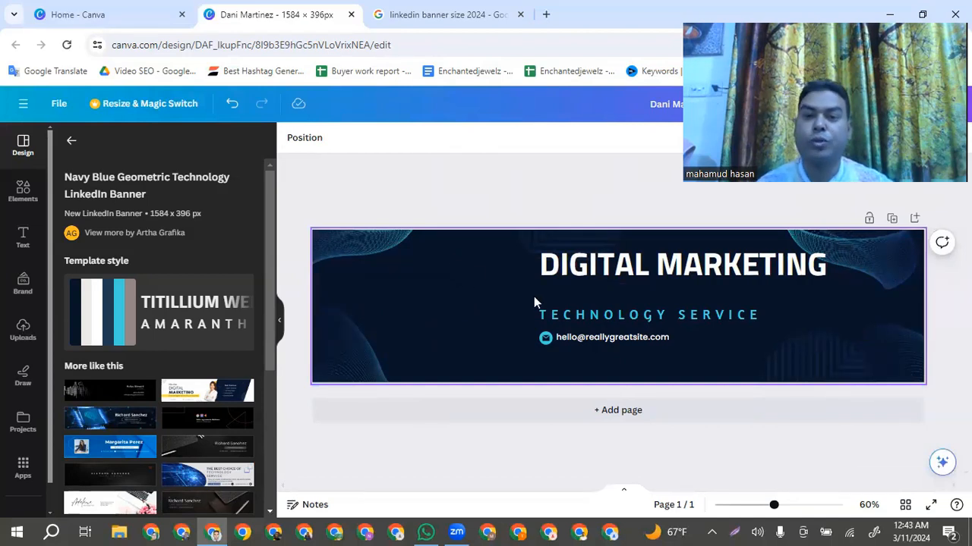
# Move the "TECHNOLOGY SERVICE" subtitle up directly beneath the main heading and select its text
pyautogui.click(675, 319)
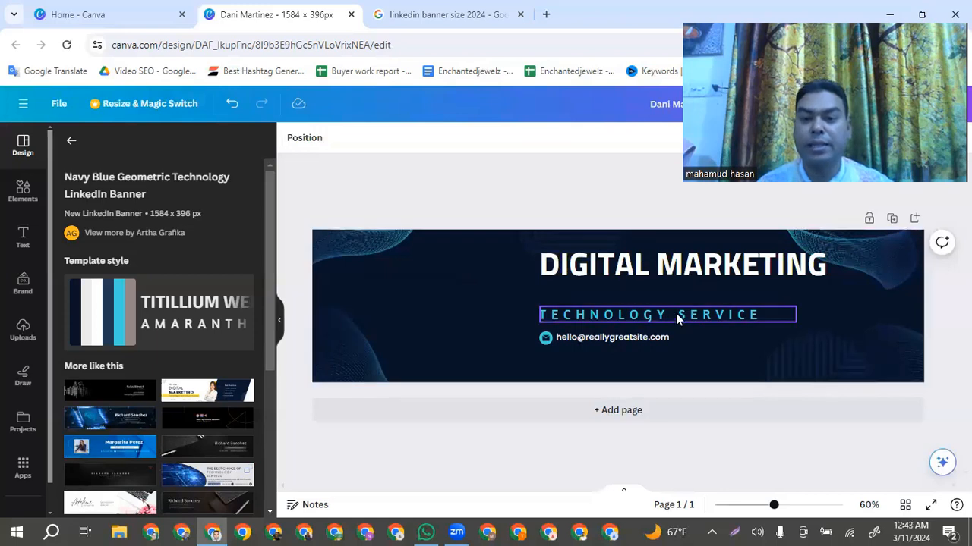
pyautogui.moveTo(675, 313); pyautogui.dragTo(672, 296)
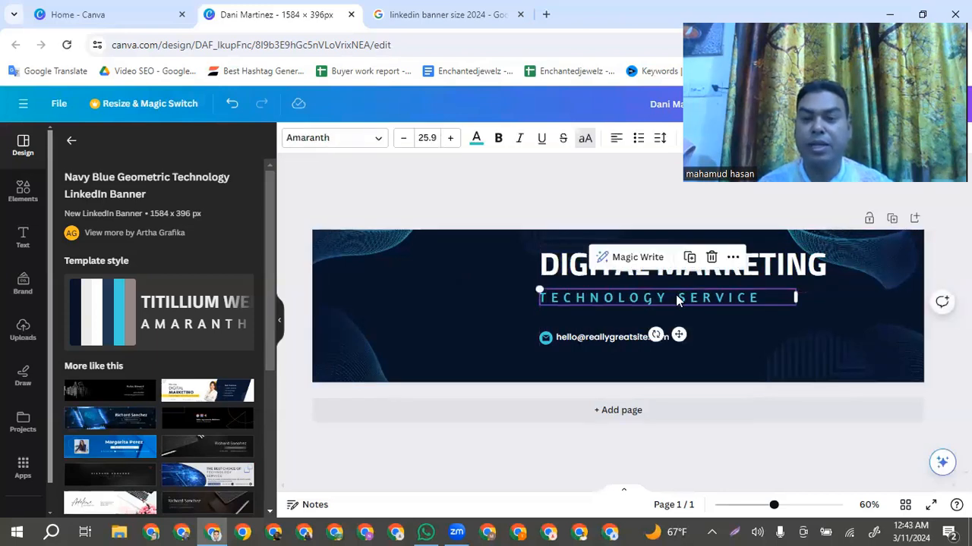
pyautogui.click(789, 274)
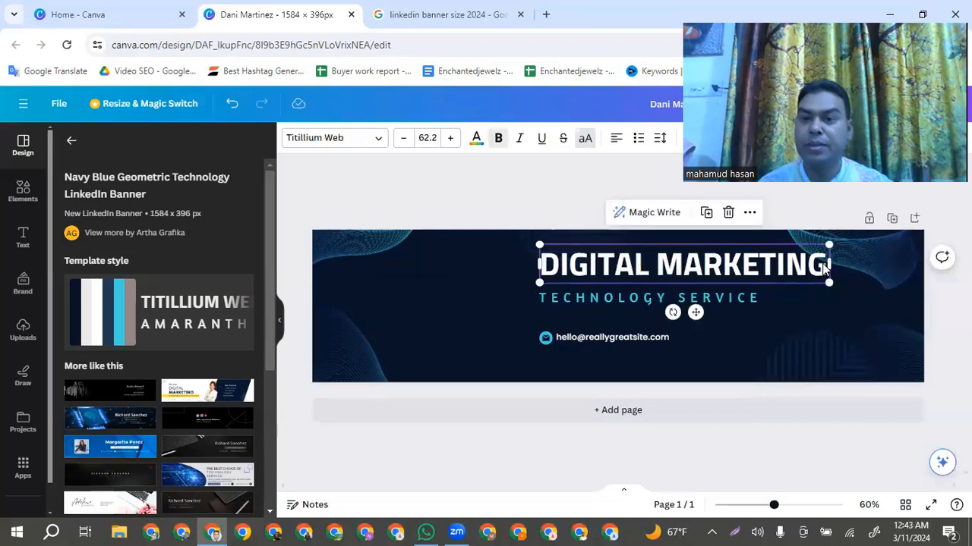
pyautogui.click(814, 315)
pyautogui.doubleClick(700, 299)
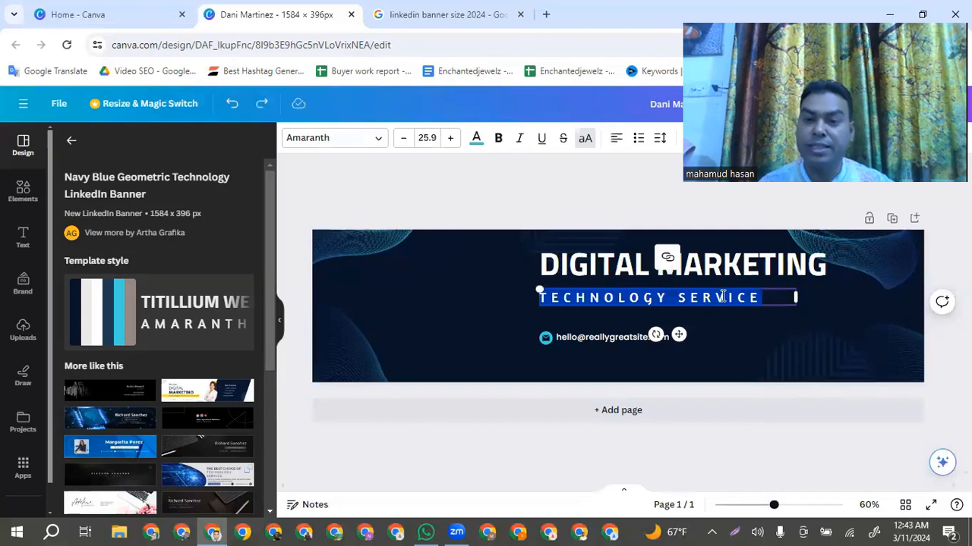
pyautogui.moveTo(765, 297); pyautogui.dragTo(537, 298)
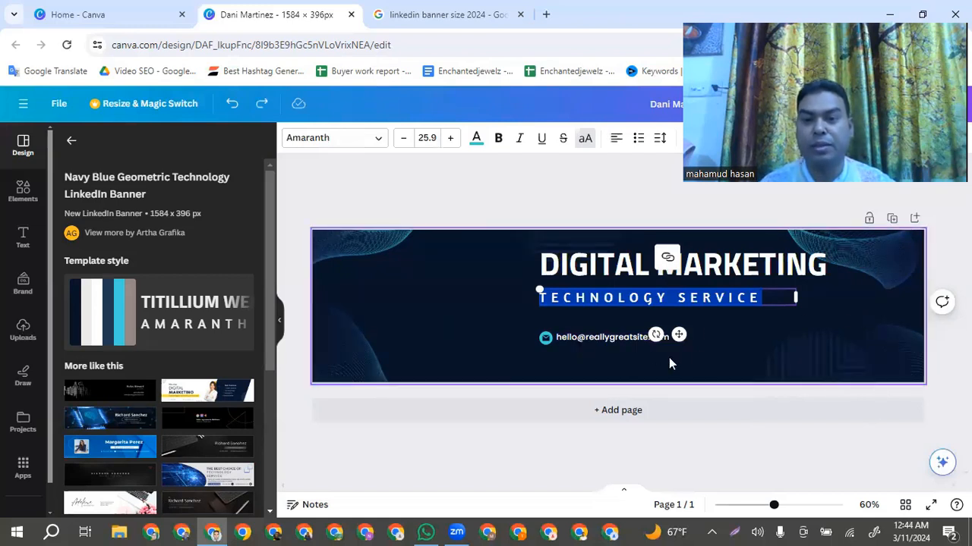
# Move the e-mail address with its icon to the lower-right corner of the banner
pyautogui.click(704, 347)
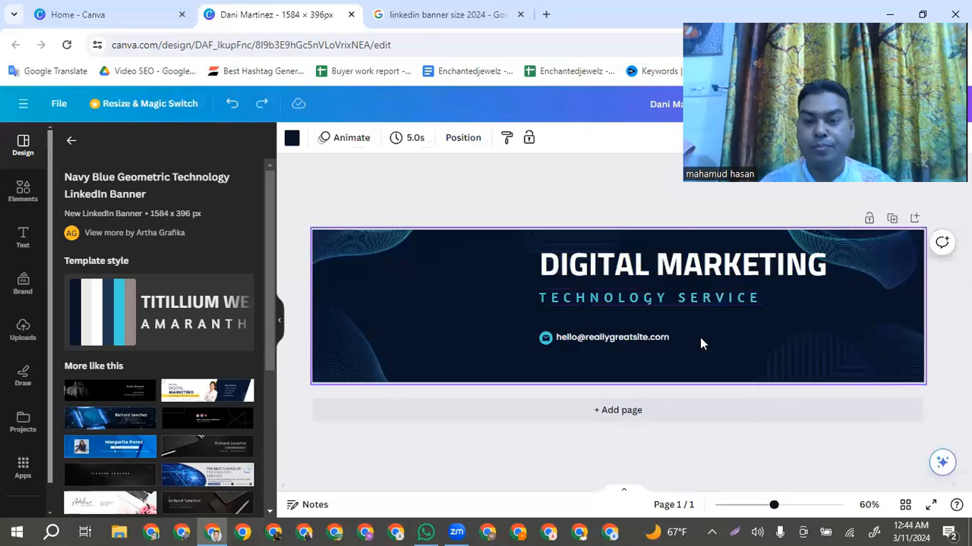
pyautogui.click(609, 343)
pyautogui.moveTo(607, 343); pyautogui.dragTo(833, 359)
# Remove the "TECHNOLOGY SERVICE" subtitle from the banner
pyautogui.doubleClick(623, 298)
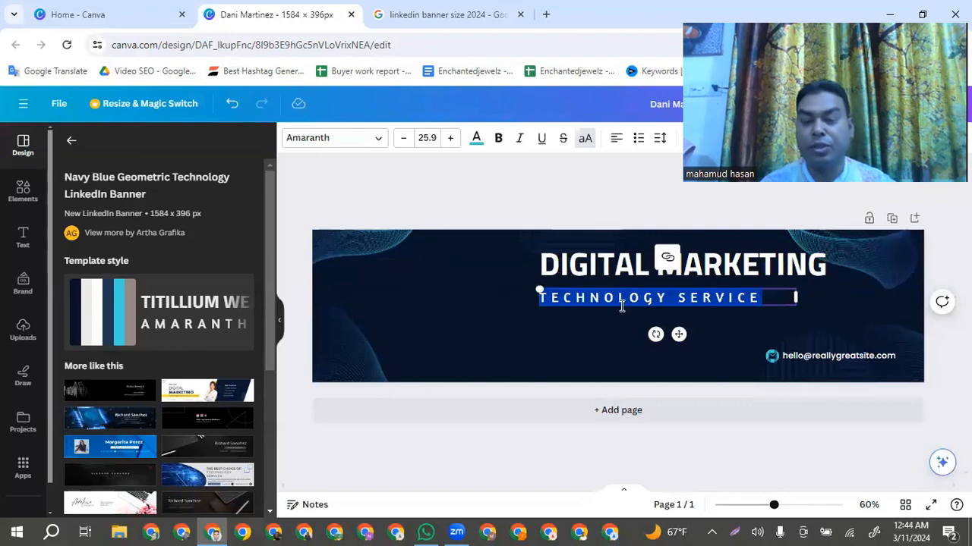
pyautogui.click(597, 337)
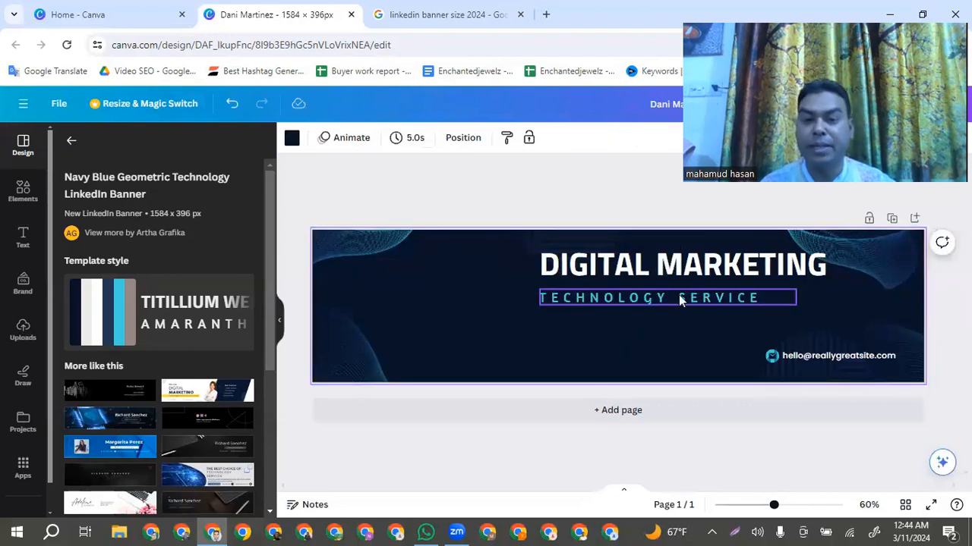
pyautogui.click(680, 299)
pyautogui.press('Delete')
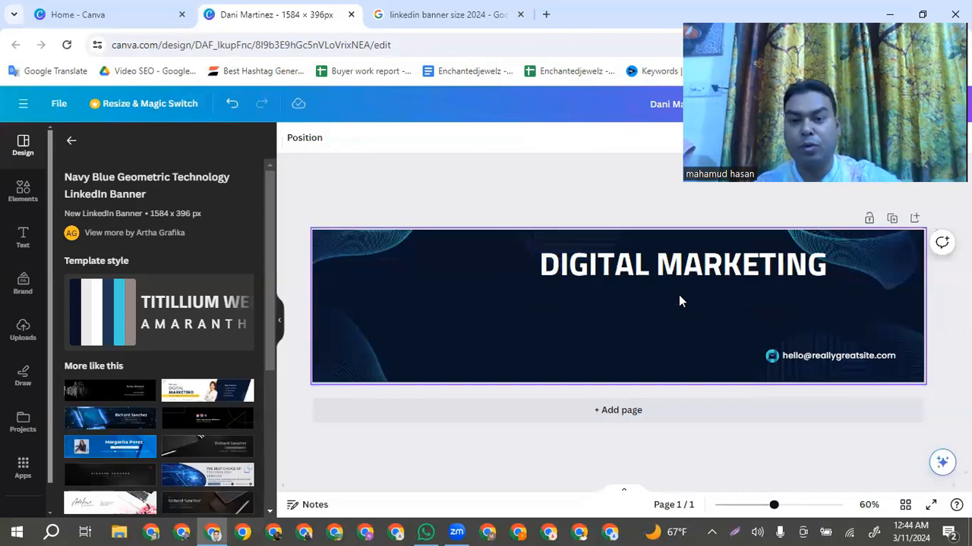
# Add a heading text box to the banner and replace its placeholder with "Facebook & Instagram Ads"
pyautogui.click(21, 237)
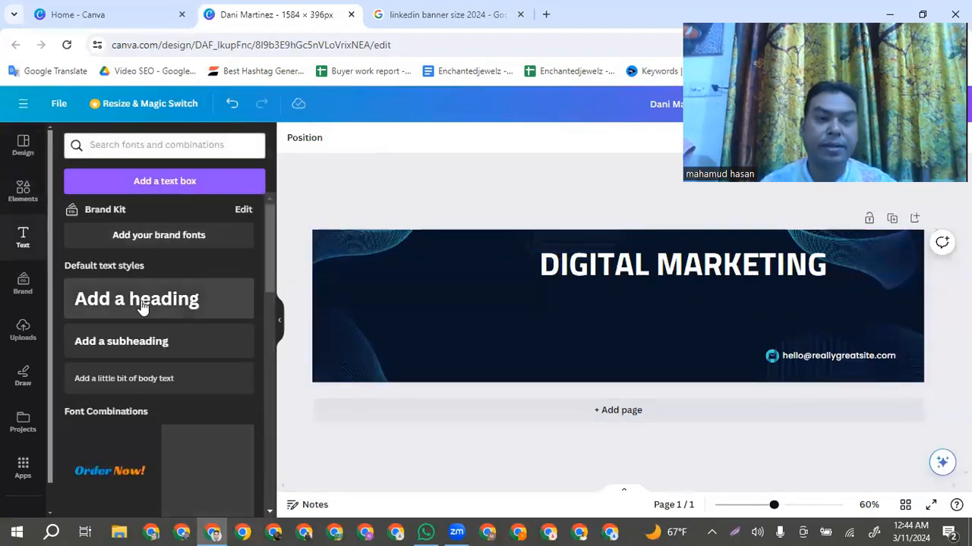
pyautogui.click(142, 307)
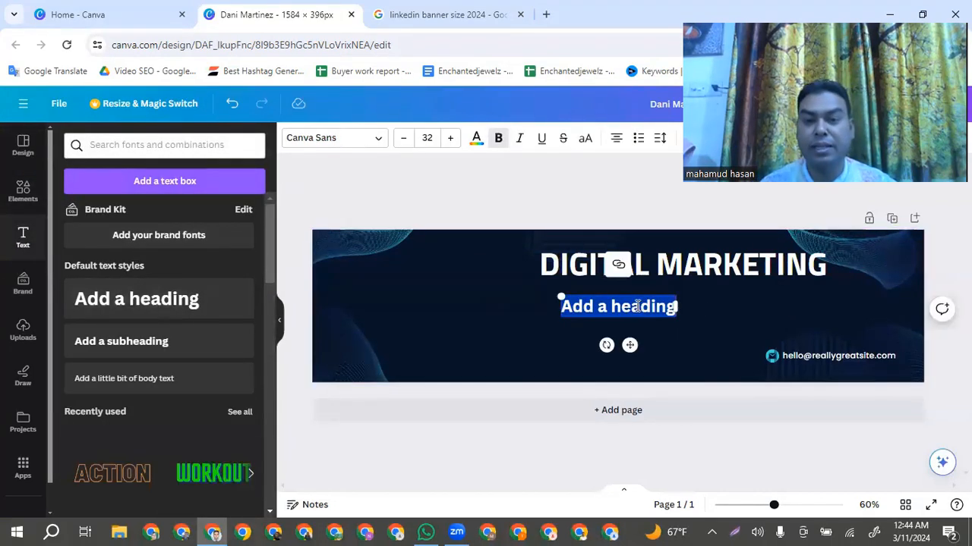
pyautogui.tripleClick(636, 308)
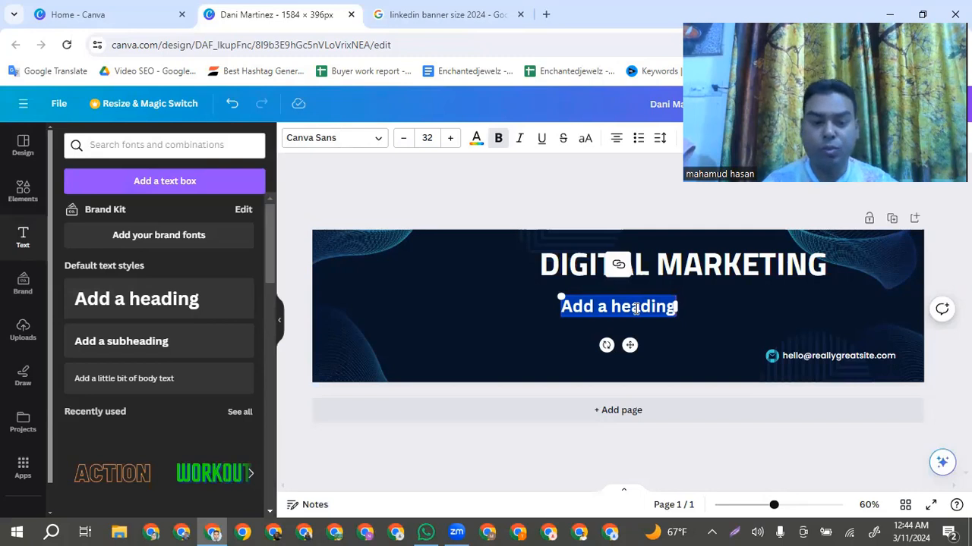
pyautogui.write('Fac')
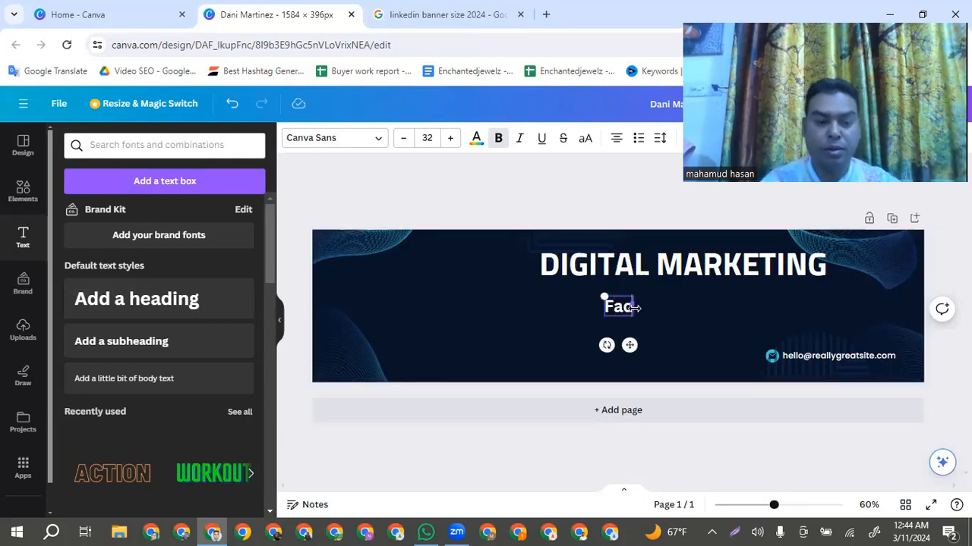
pyautogui.write('ebook')
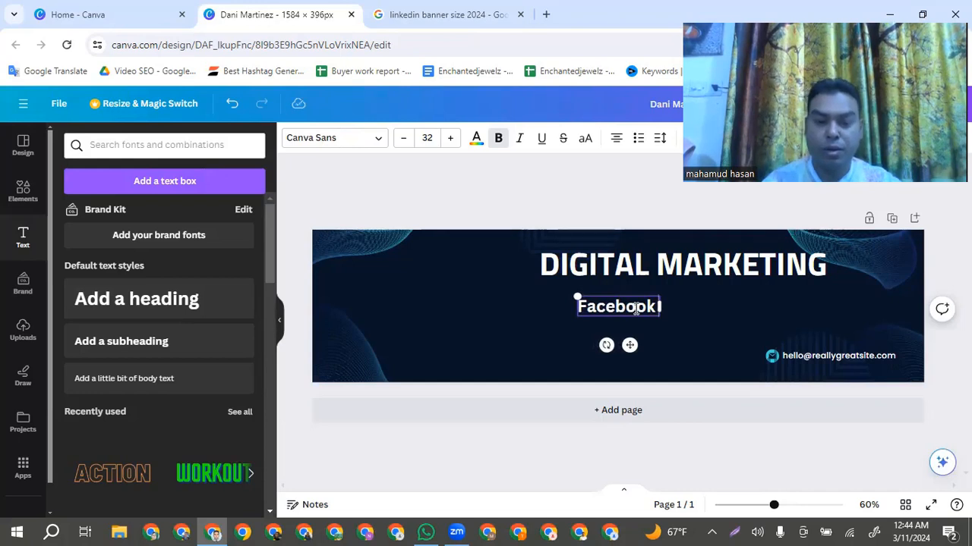
pyautogui.write(' & In')
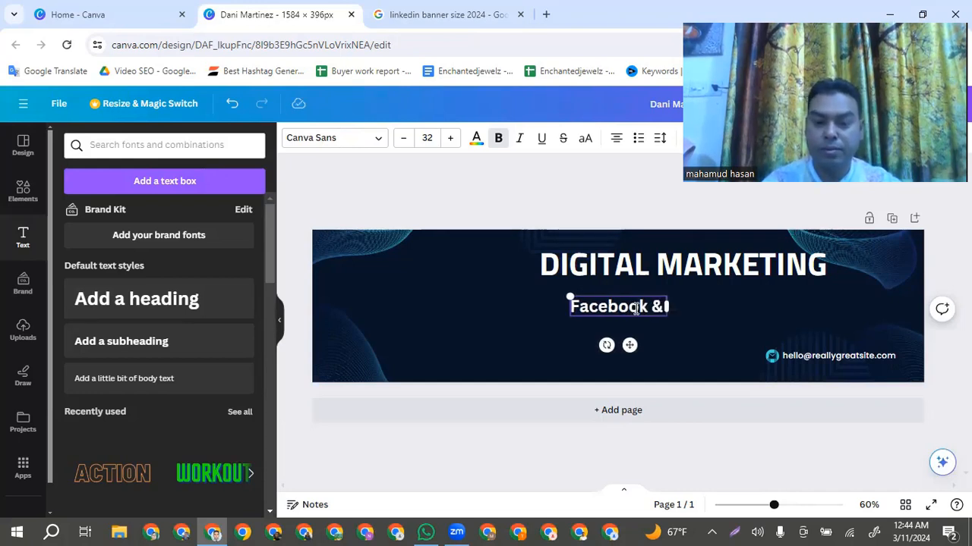
pyautogui.write('stagra')
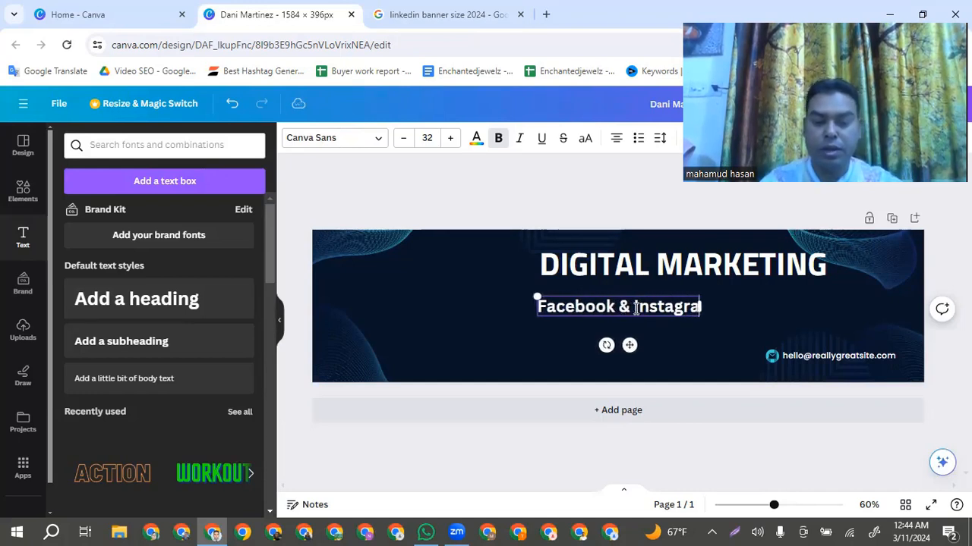
pyautogui.write('m Ads')
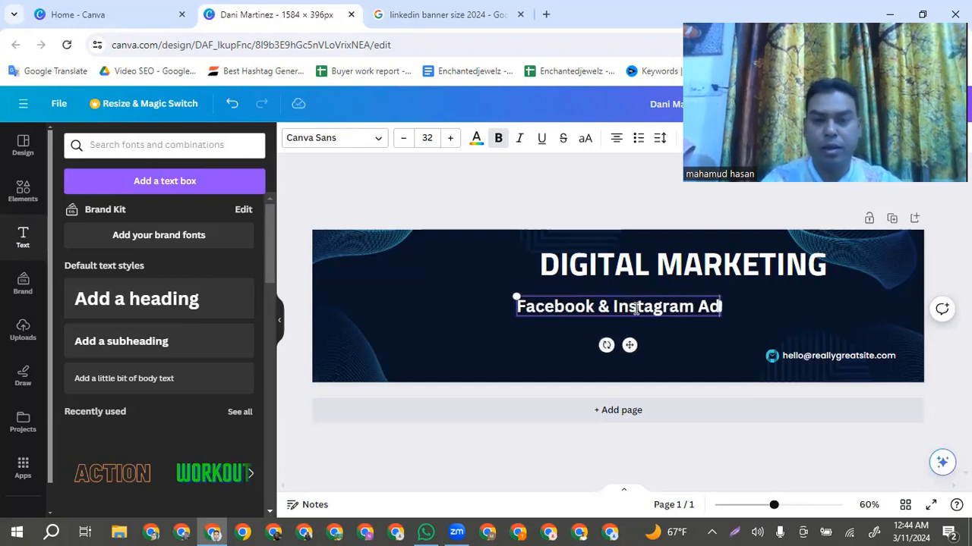
# Place the "Facebook & Instagram Ads" text directly beneath "DIGITAL MARKETING" and enlarge it to font size about 34.5
pyautogui.click(714, 335)
pyautogui.moveTo(678, 307); pyautogui.dragTo(776, 314)
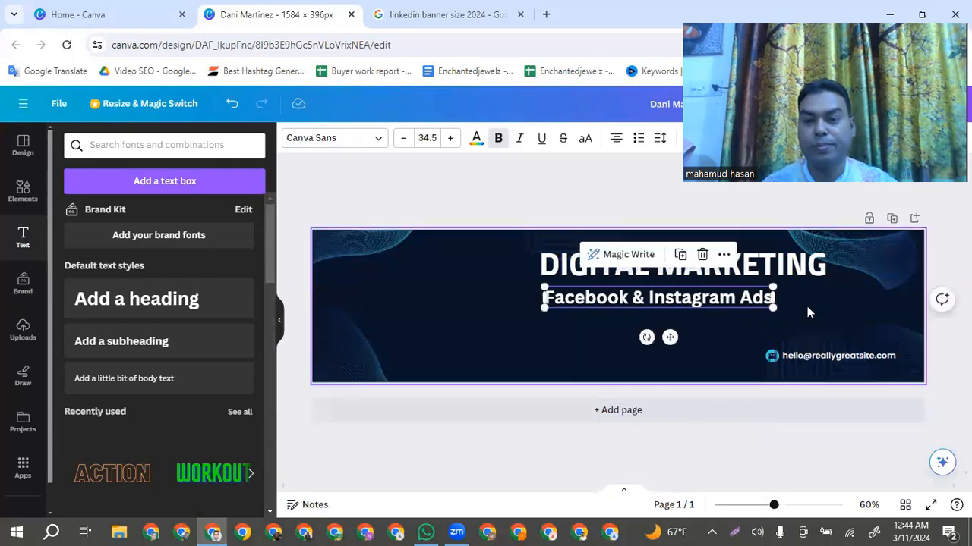
pyautogui.click(806, 306)
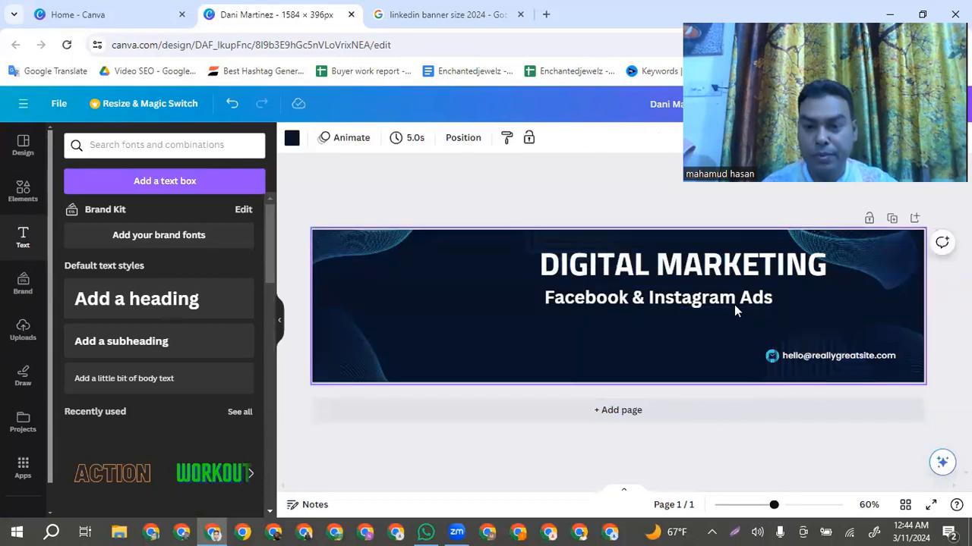
# Change the colour of the "Facebook & Instagram Ads" text to light green from the default solid colours
pyautogui.doubleClick(691, 302)
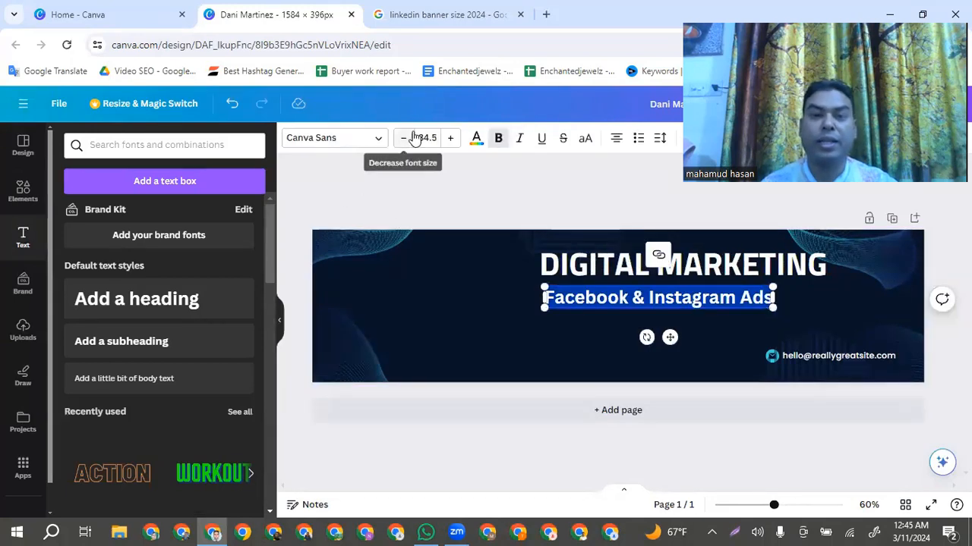
pyautogui.click(476, 138)
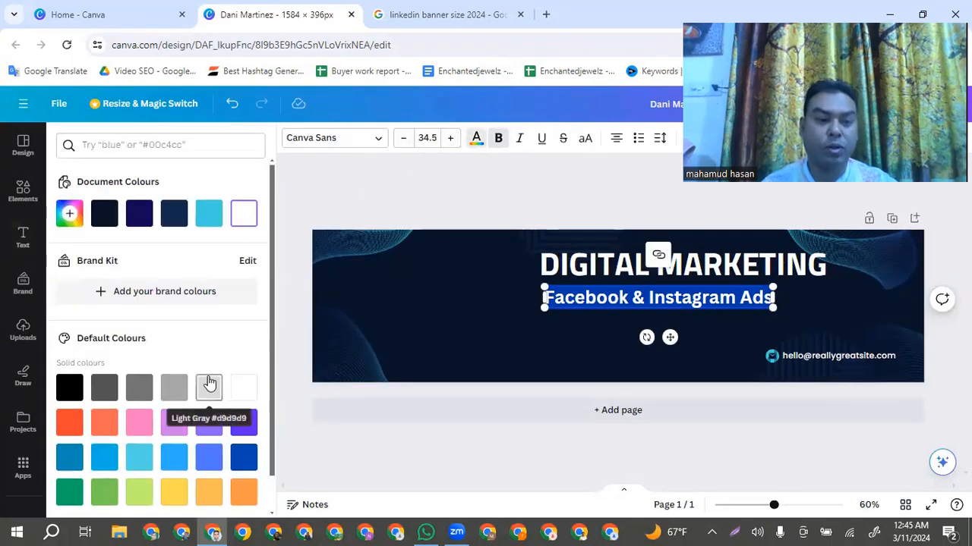
pyautogui.scroll(-1, 182, 414)
pyautogui.click(141, 455)
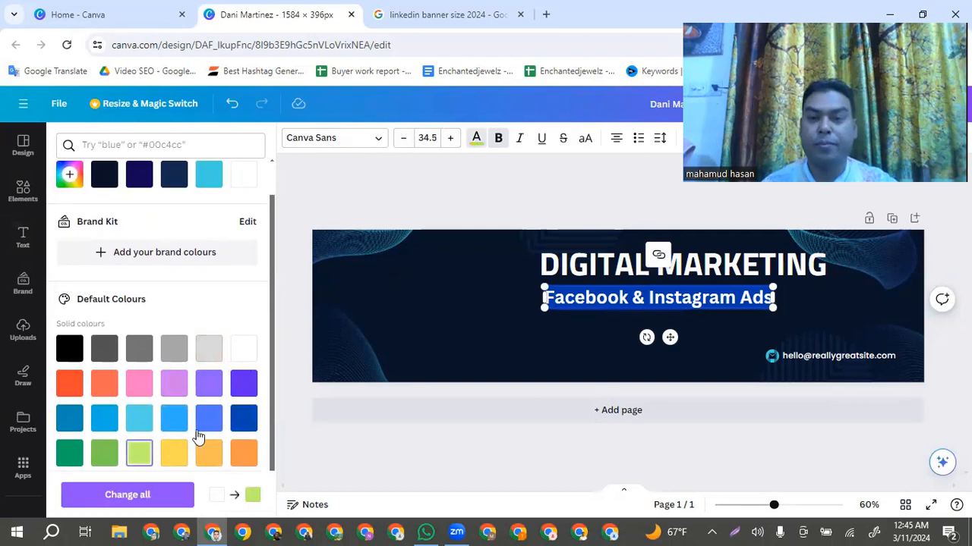
pyautogui.click(441, 315)
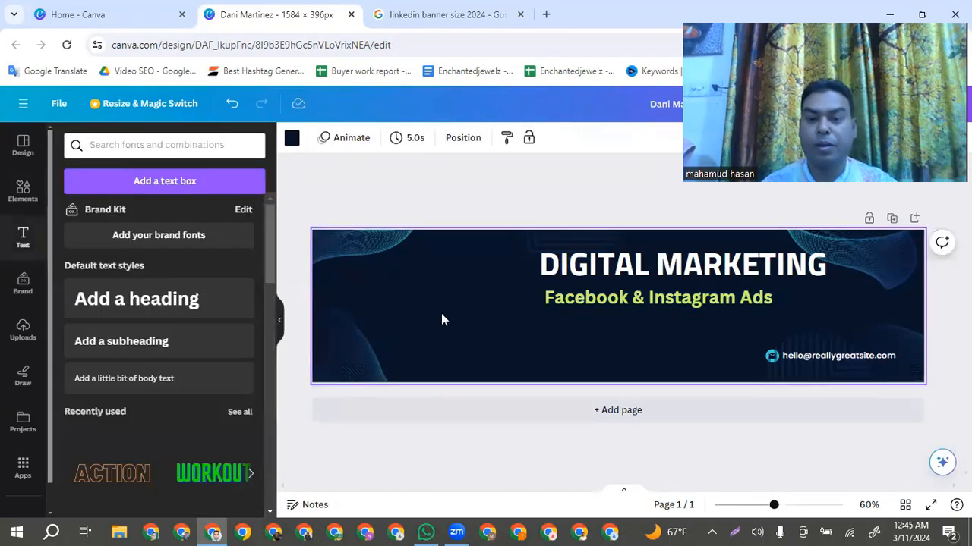
pyautogui.doubleClick(645, 296)
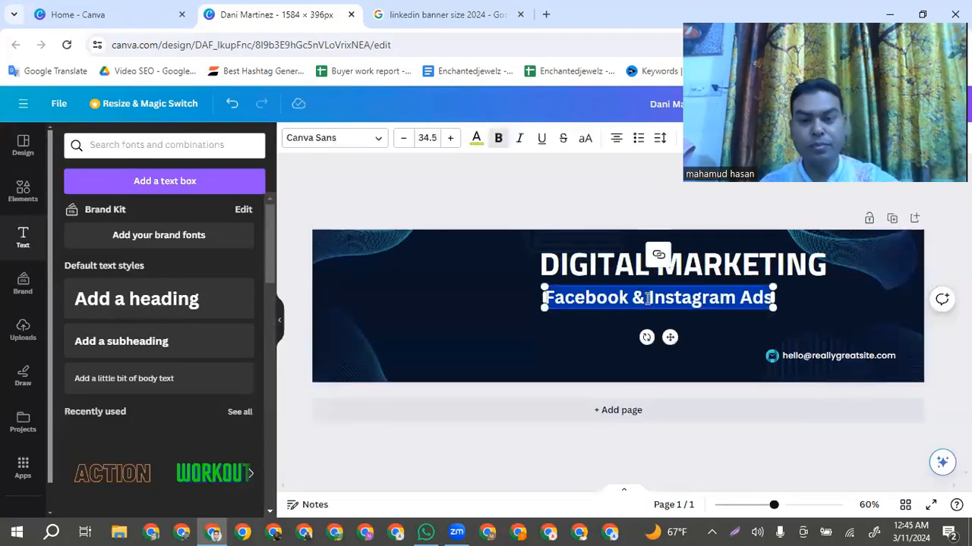
pyautogui.click(646, 299)
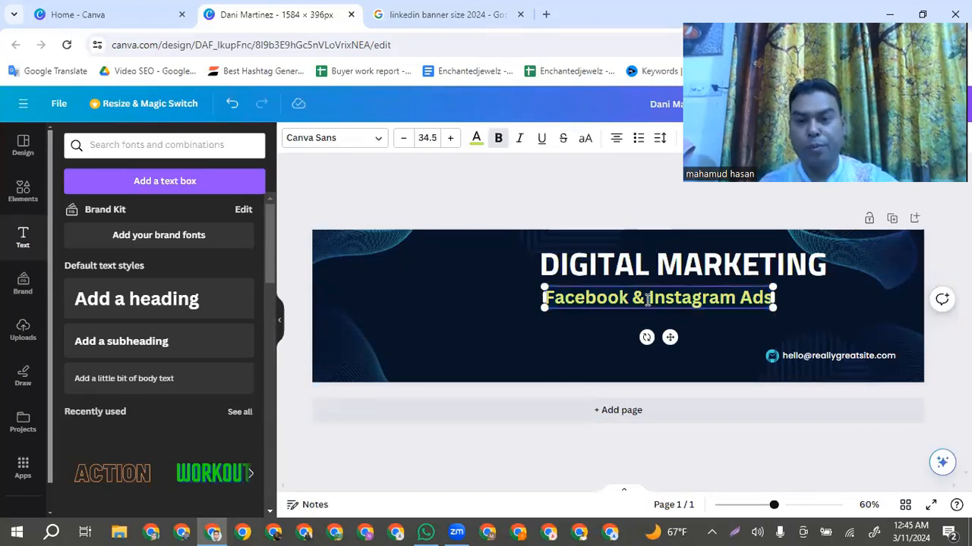
pyautogui.click(740, 328)
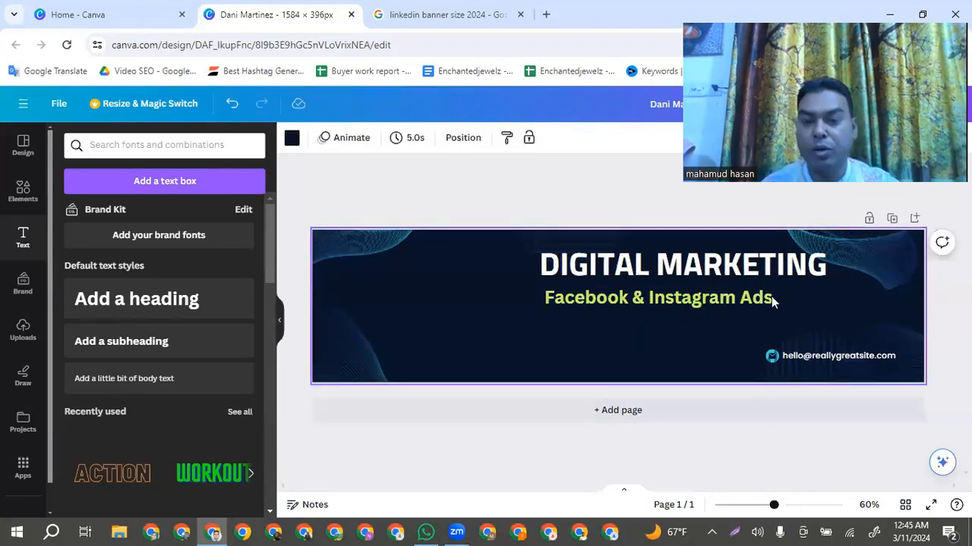
pyautogui.click(770, 297)
pyautogui.click(753, 298)
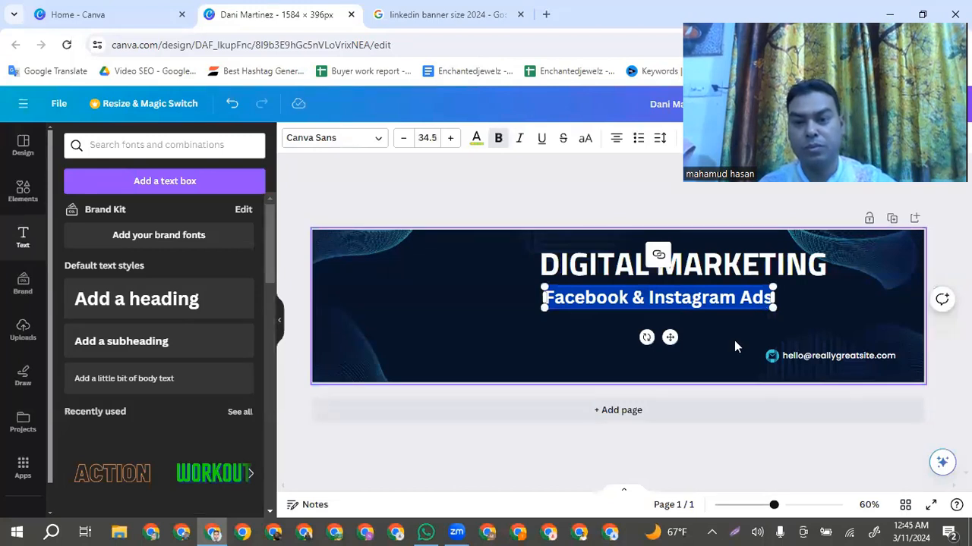
pyautogui.click(659, 300)
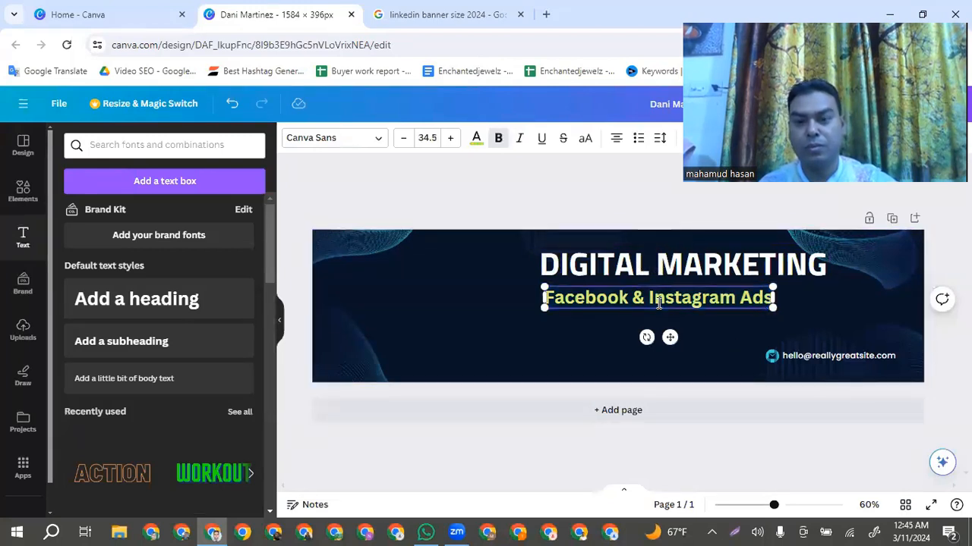
pyautogui.click(728, 334)
pyautogui.click(719, 302)
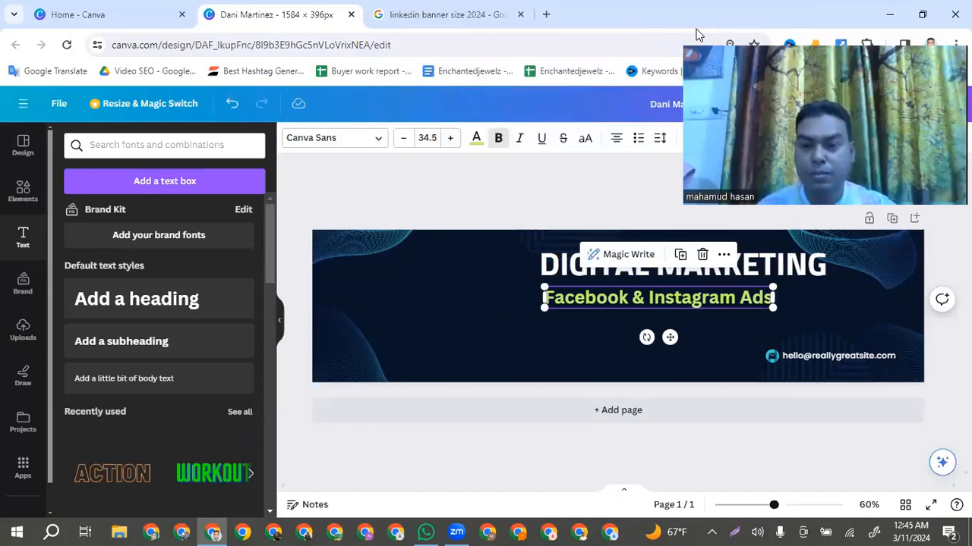
pyautogui.click(620, 315)
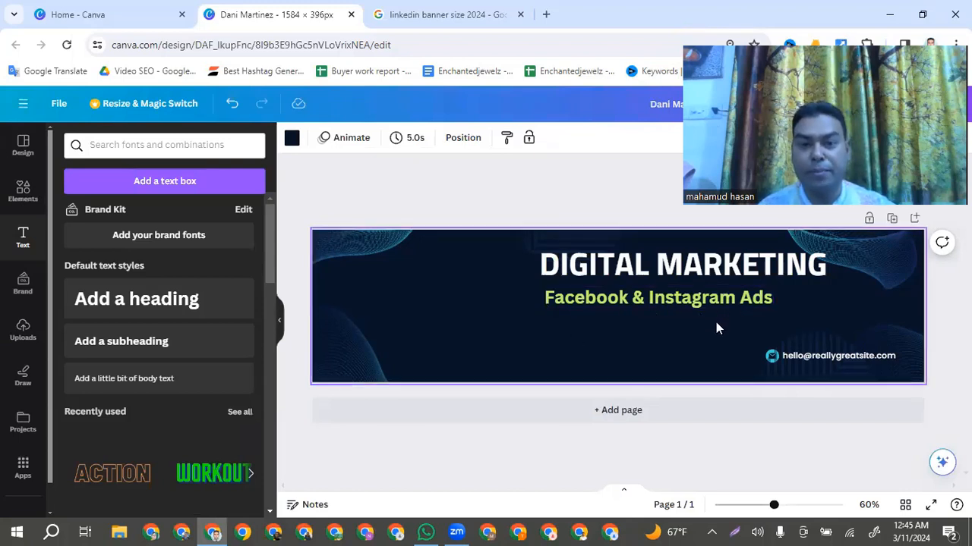
# Add a heading text box to the banner and place it beneath the "Facebook & Instagram Ads" line
pyautogui.click(142, 307)
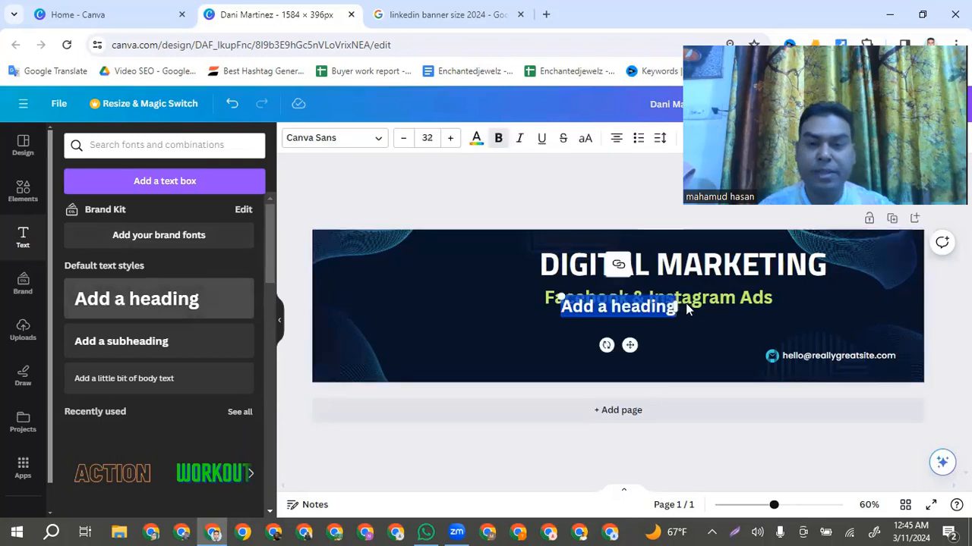
pyautogui.click(582, 321)
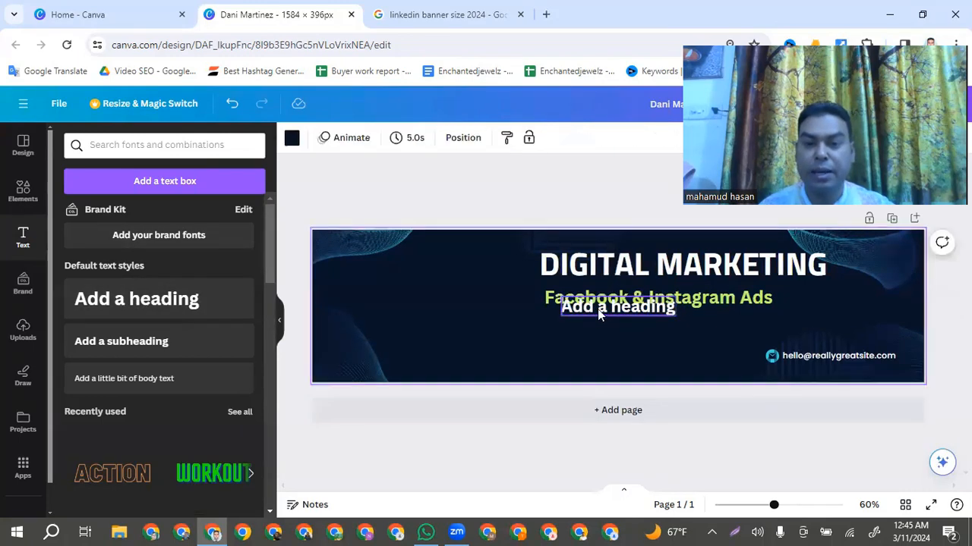
pyautogui.moveTo(598, 309); pyautogui.dragTo(594, 329)
# Replace the new heading's placeholder text with "YouTube Video SEO & Marketing"
pyautogui.doubleClick(603, 324)
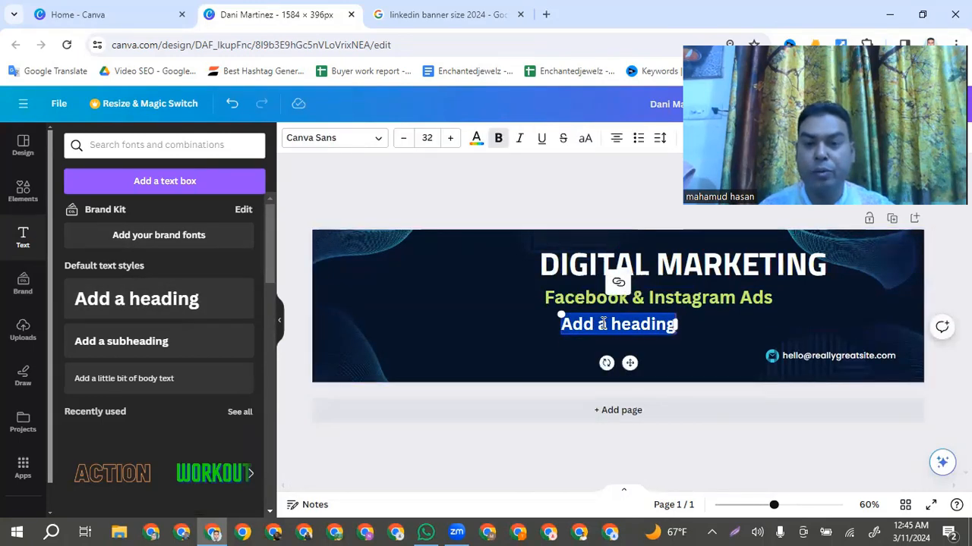
pyautogui.press('BackSpace')
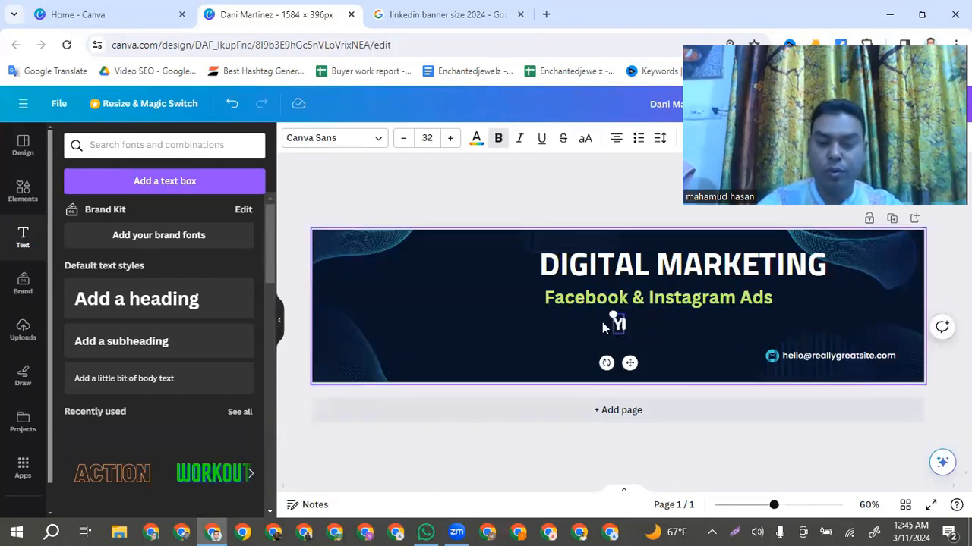
pyautogui.write('Youtu')
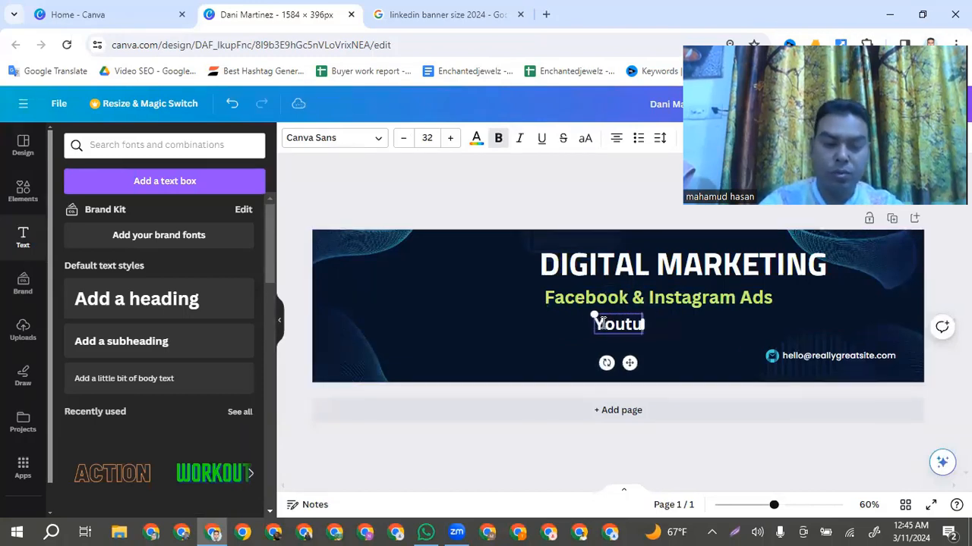
pyautogui.write('be')
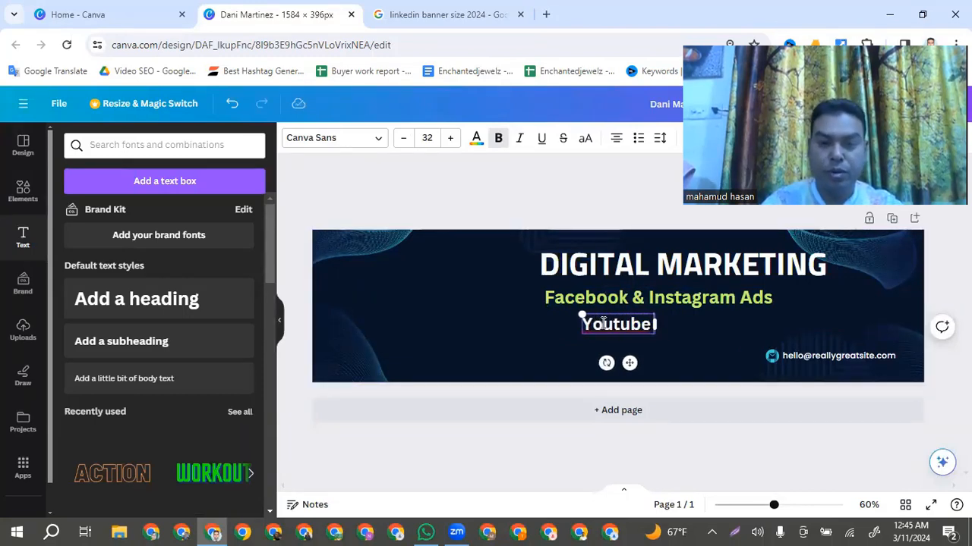
pyautogui.press('BackSpace')
pyautogui.press('BackSpace')
pyautogui.press('BackSpace')
pyautogui.press('BackSpace')
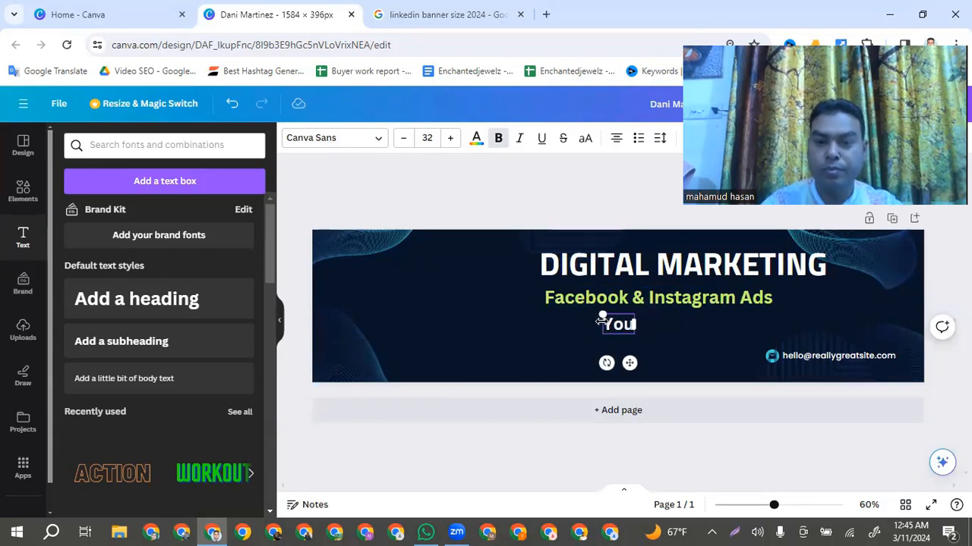
pyautogui.write('Tube')
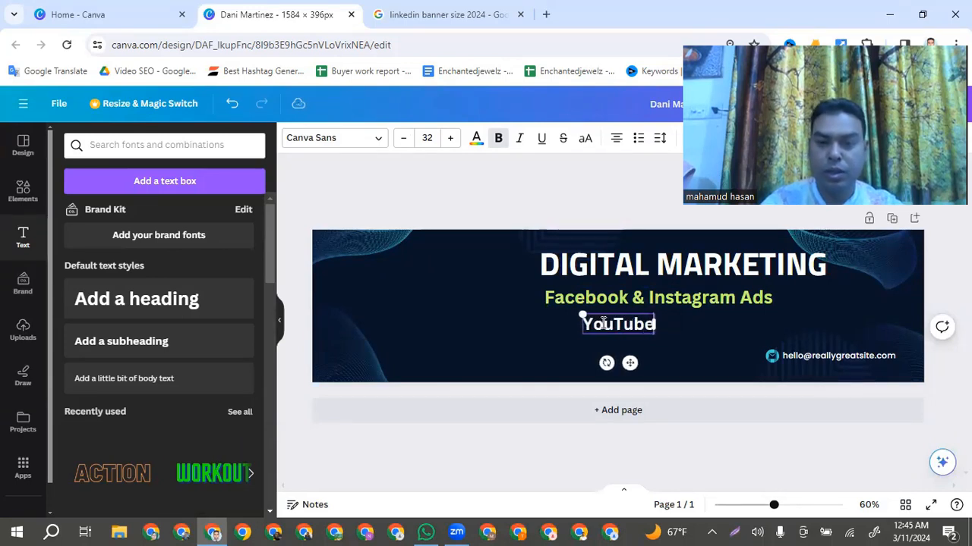
pyautogui.write(' Vid')
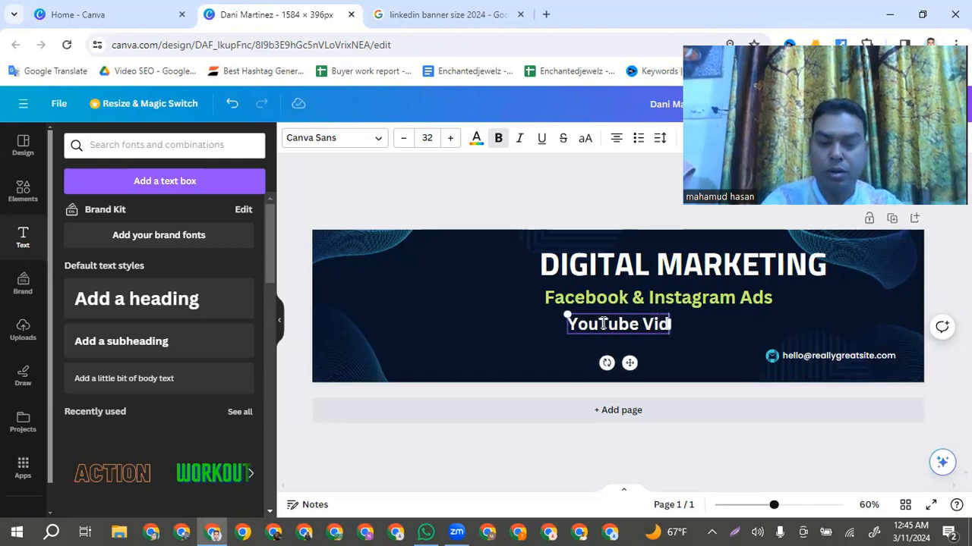
pyautogui.write('eo SEO')
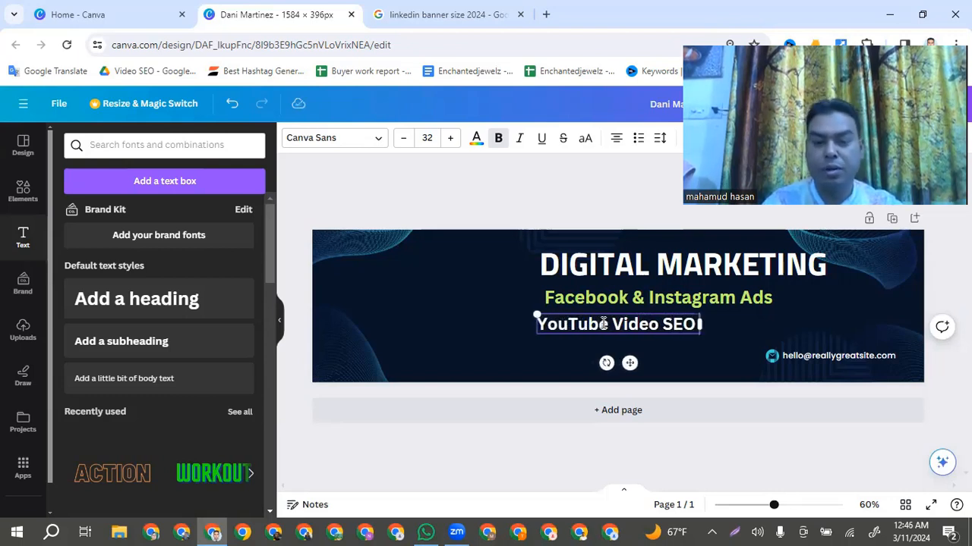
pyautogui.write(' & Ma')
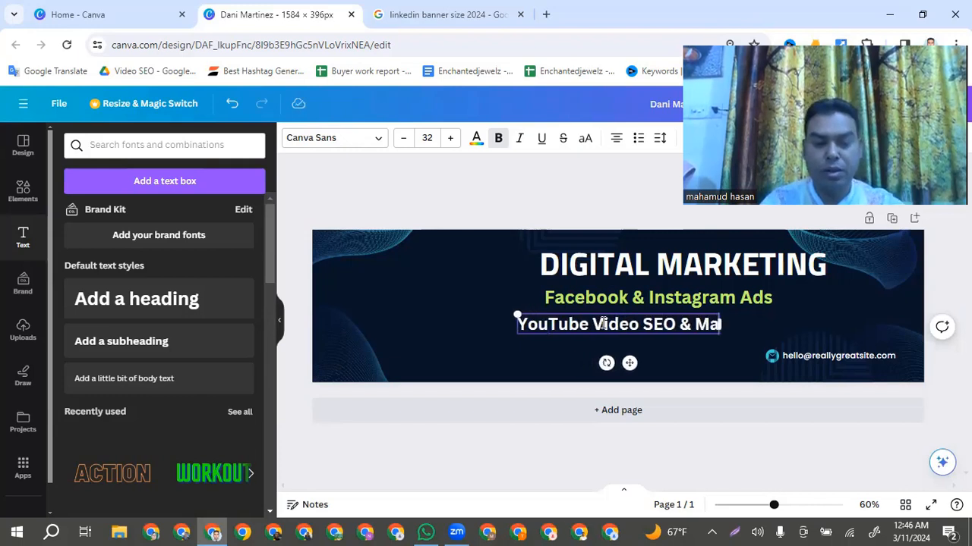
pyautogui.write('rketing')
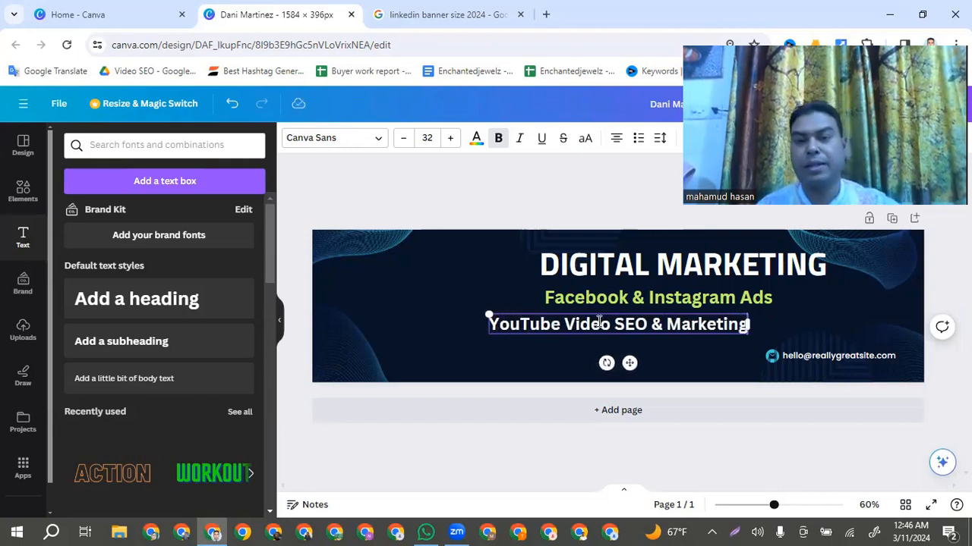
pyautogui.click(427, 316)
# Align the "YouTube Video SEO & Marketing" line with the left edge of "Facebook & Instagram Ads", directly beneath it
pyautogui.click(654, 324)
pyautogui.moveTo(654, 324); pyautogui.dragTo(710, 322)
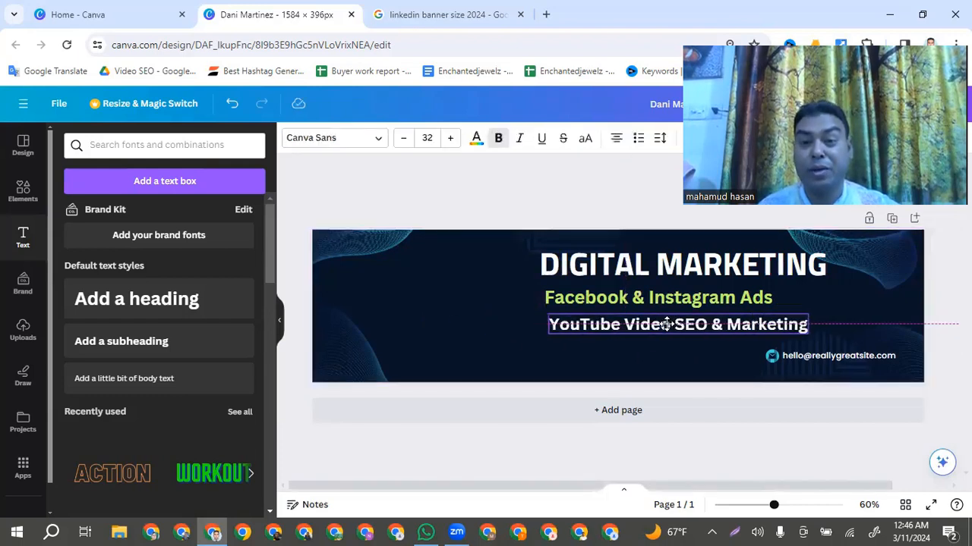
pyautogui.click(524, 319)
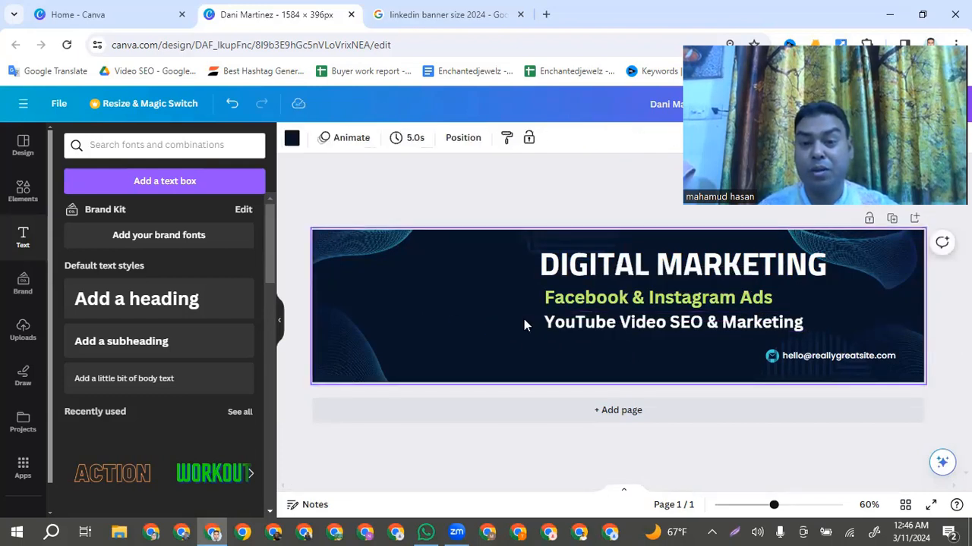
# Change the colour of the "YouTube Video SEO & Marketing" text to light green from the default solid colours
pyautogui.click(586, 325)
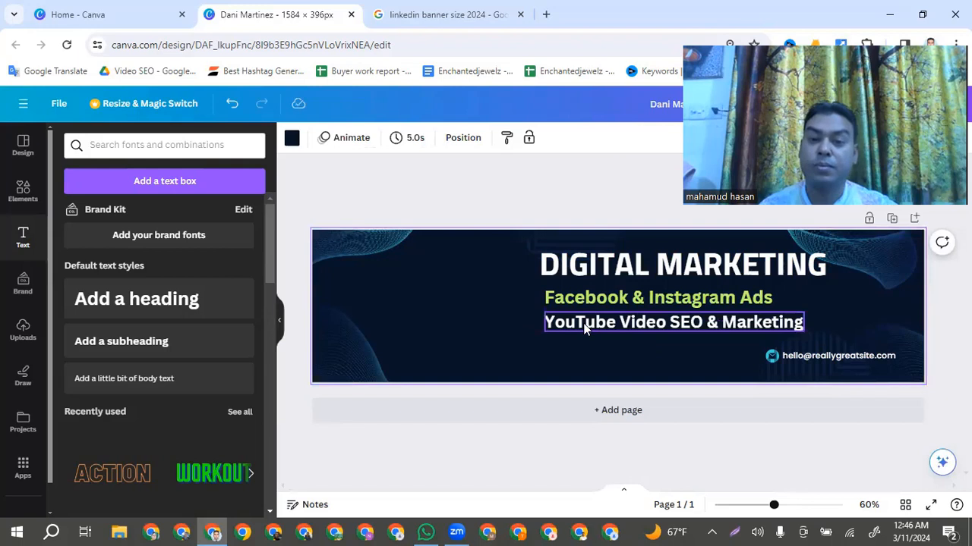
pyautogui.click(584, 324)
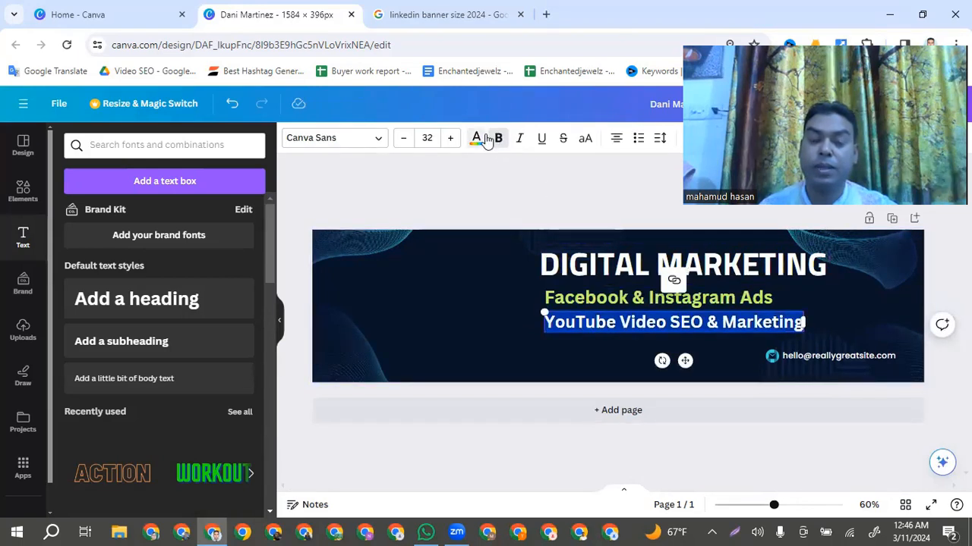
pyautogui.click(483, 140)
pyautogui.scroll(-1, 178, 467)
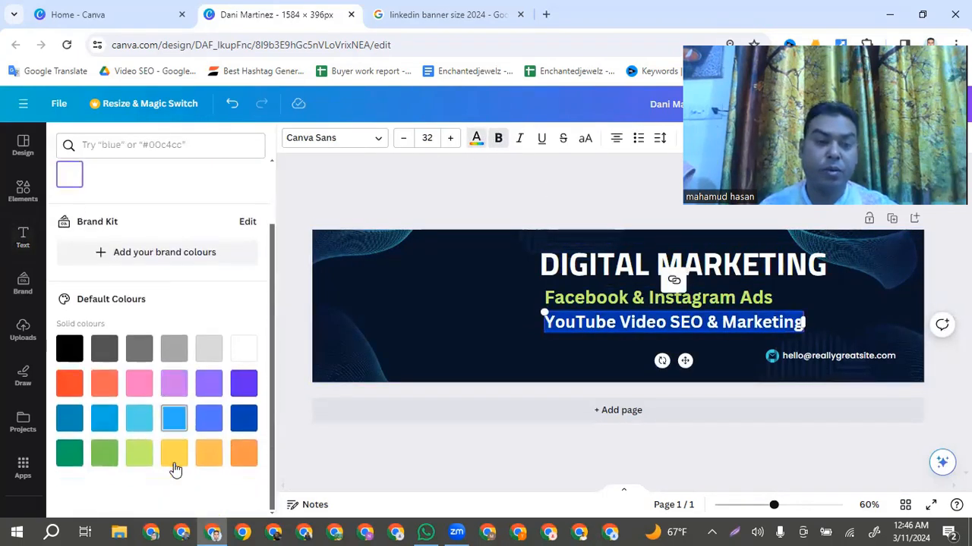
pyautogui.click(141, 455)
pyautogui.click(495, 309)
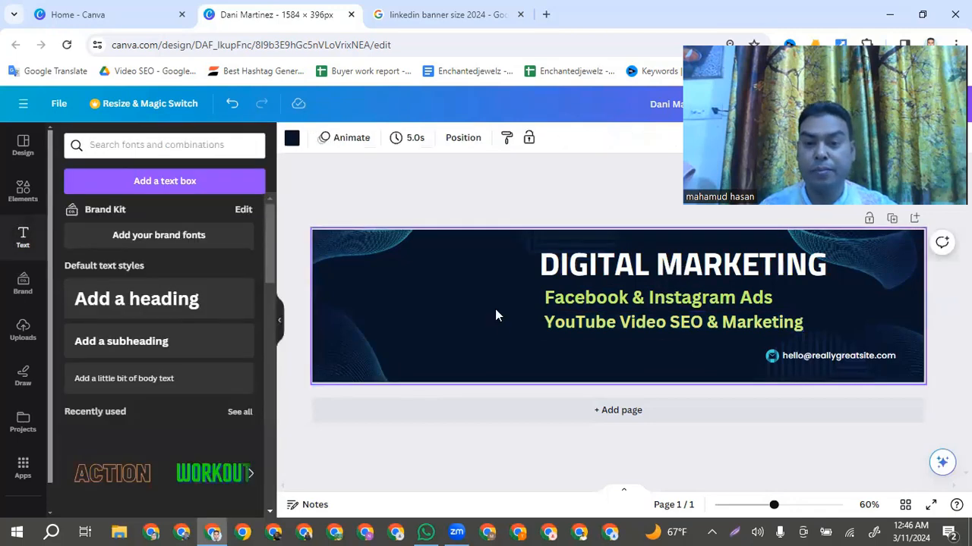
# Add another heading text box beneath "YouTube Video SEO & Marketing" and replace its placeholder with "Social Media Marketing & Management"
pyautogui.click(139, 300)
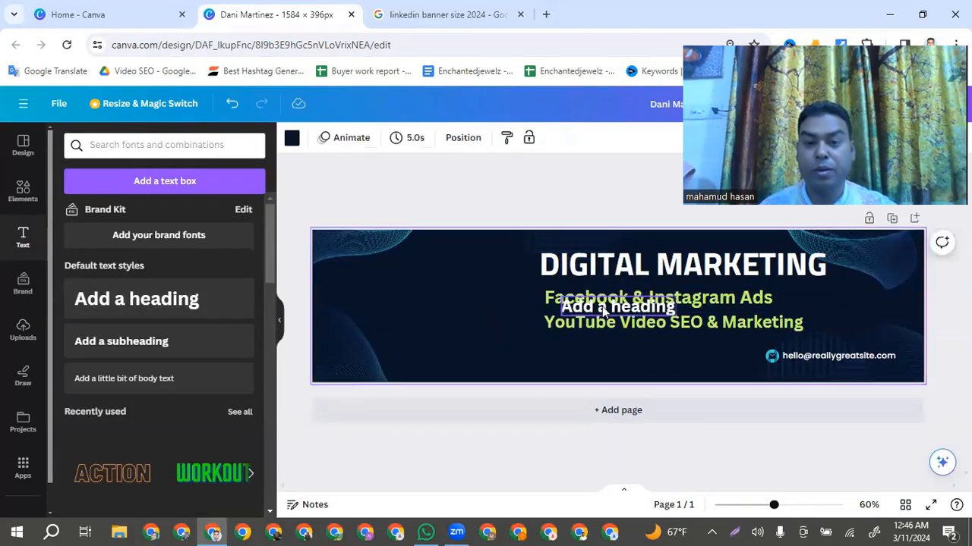
pyautogui.moveTo(604, 307); pyautogui.dragTo(588, 347)
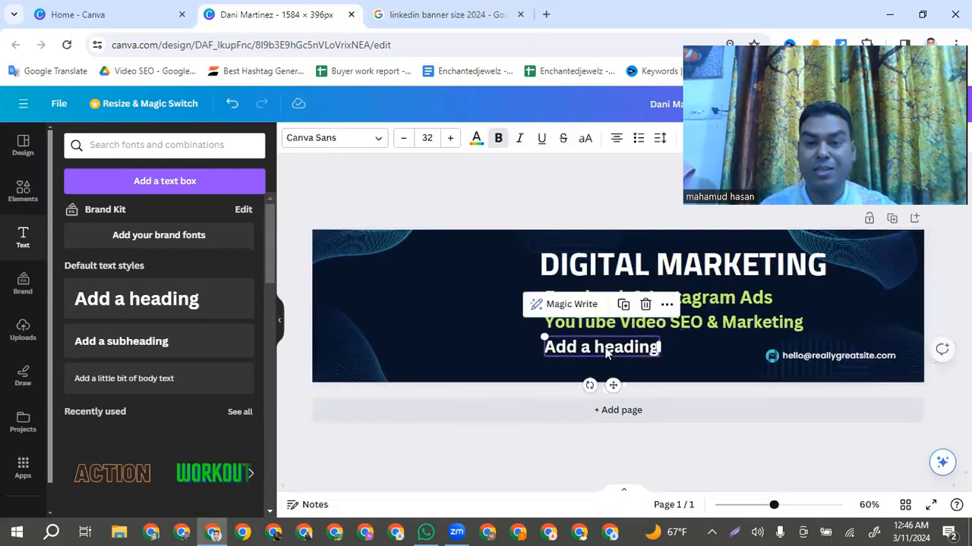
pyautogui.doubleClick(605, 347)
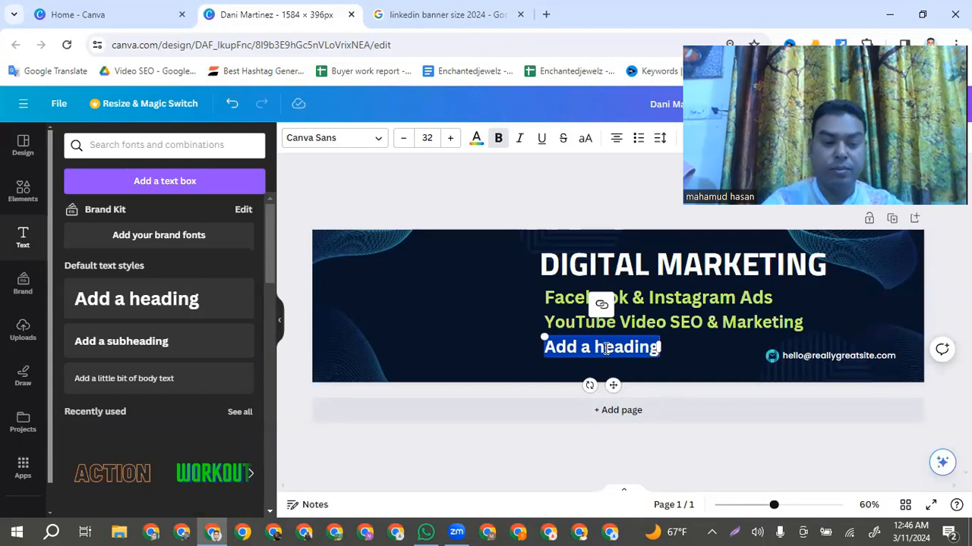
pyautogui.write('Social')
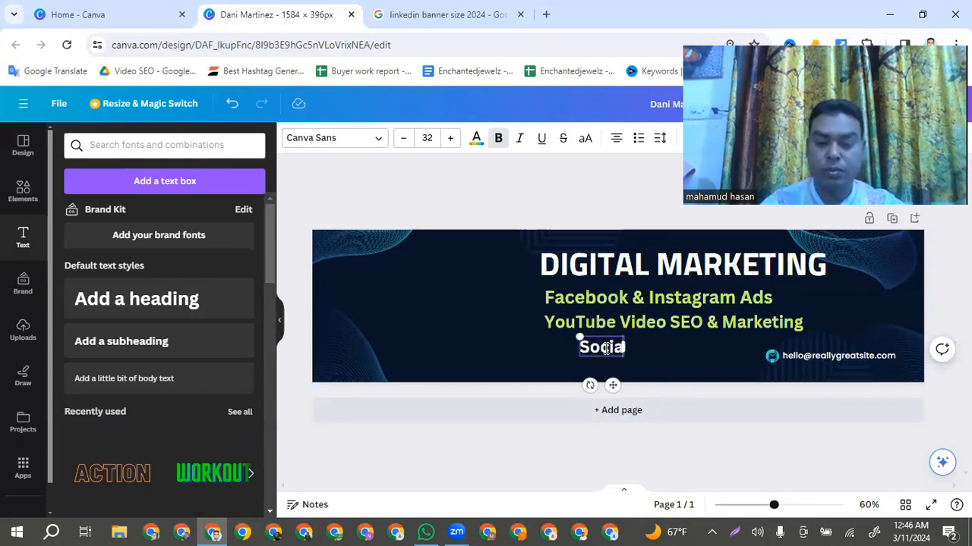
pyautogui.write(' Me')
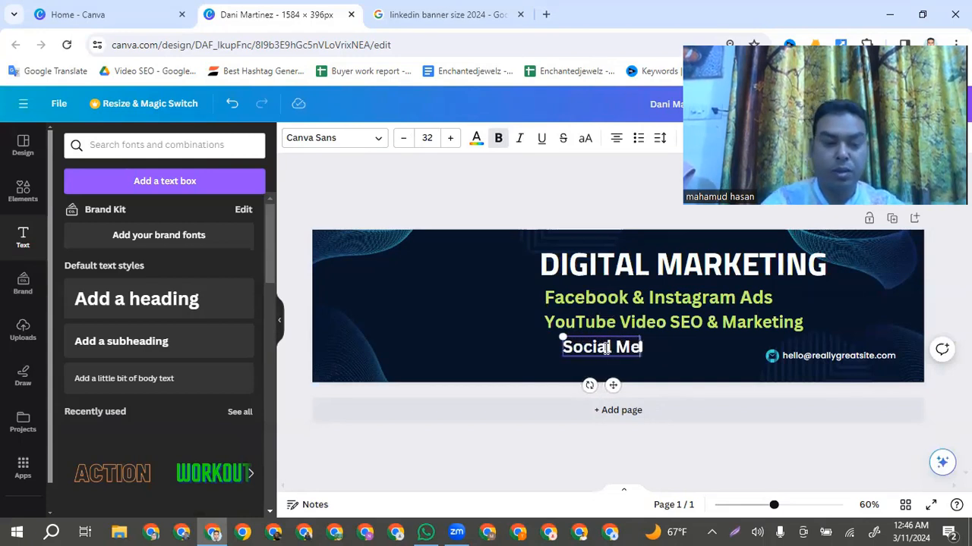
pyautogui.write('dia')
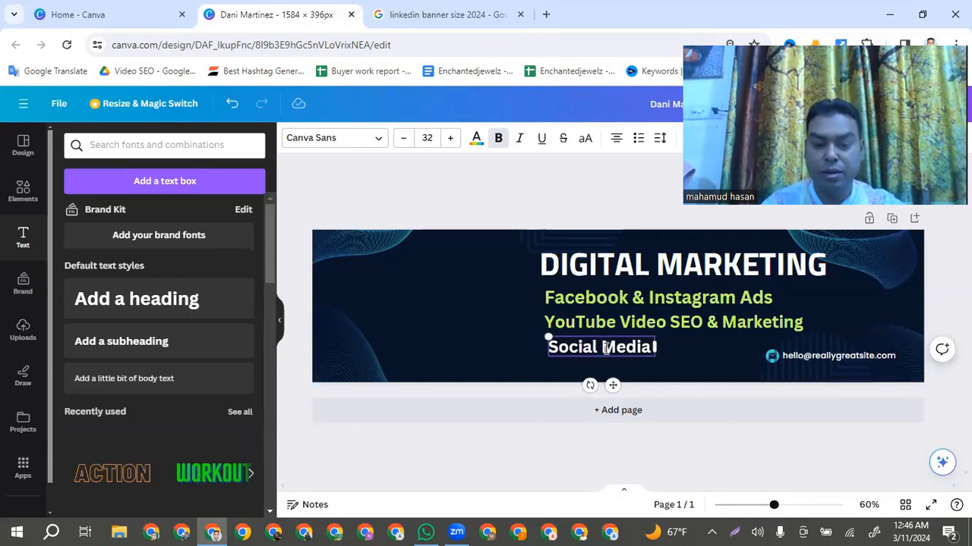
pyautogui.write(' Market')
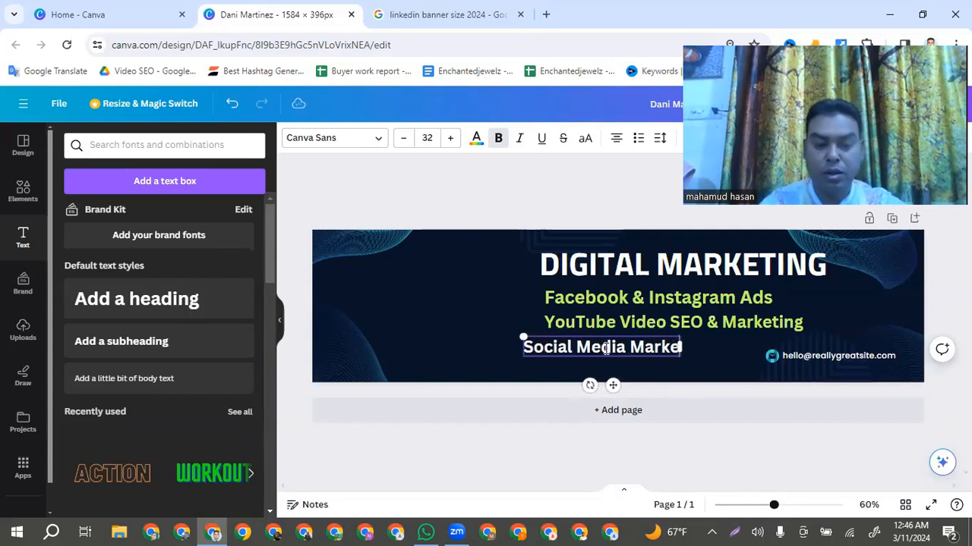
pyautogui.write('ing')
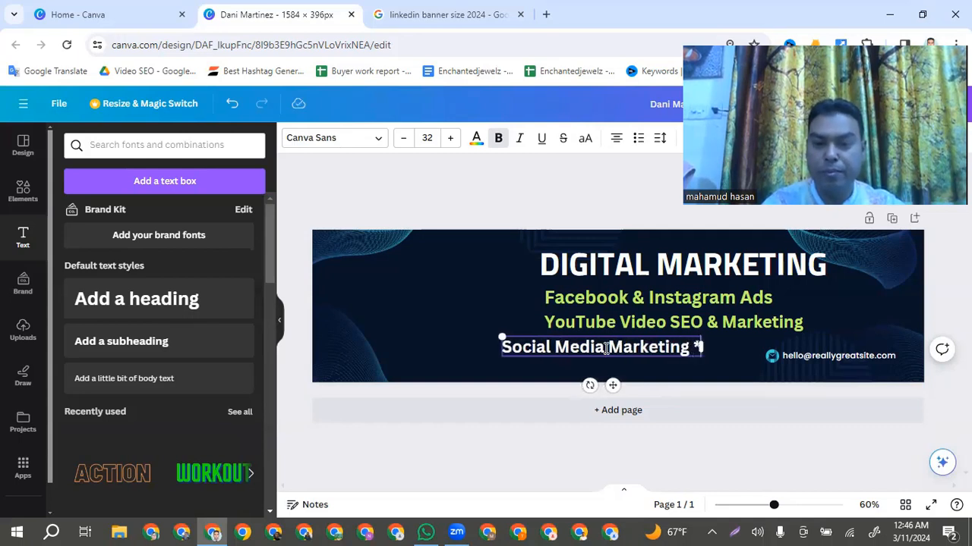
pyautogui.write(' &')
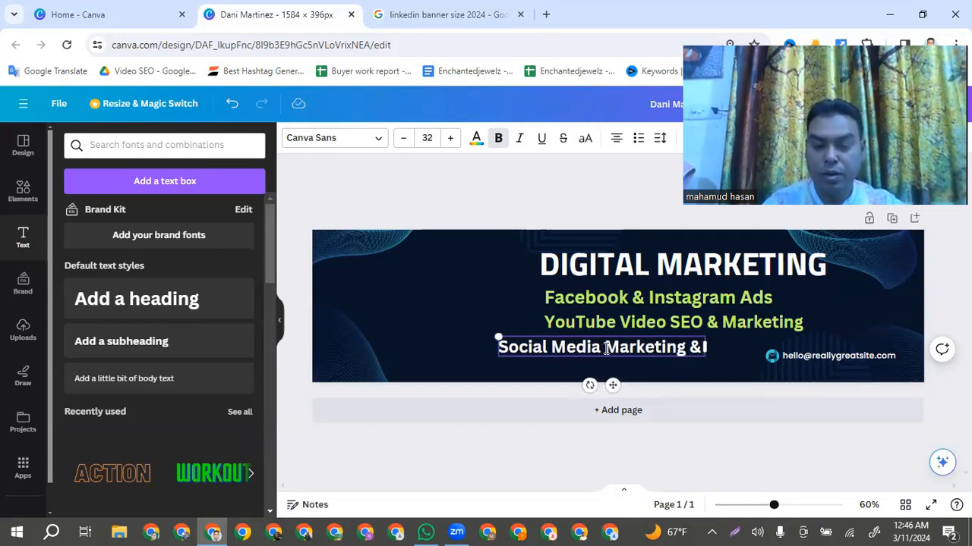
pyautogui.write(' Manage')
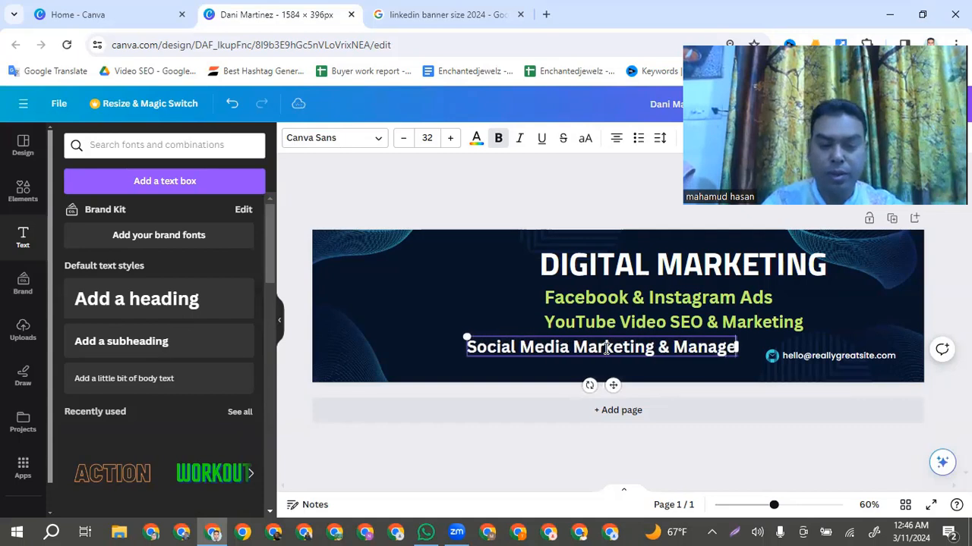
pyautogui.write('ment')
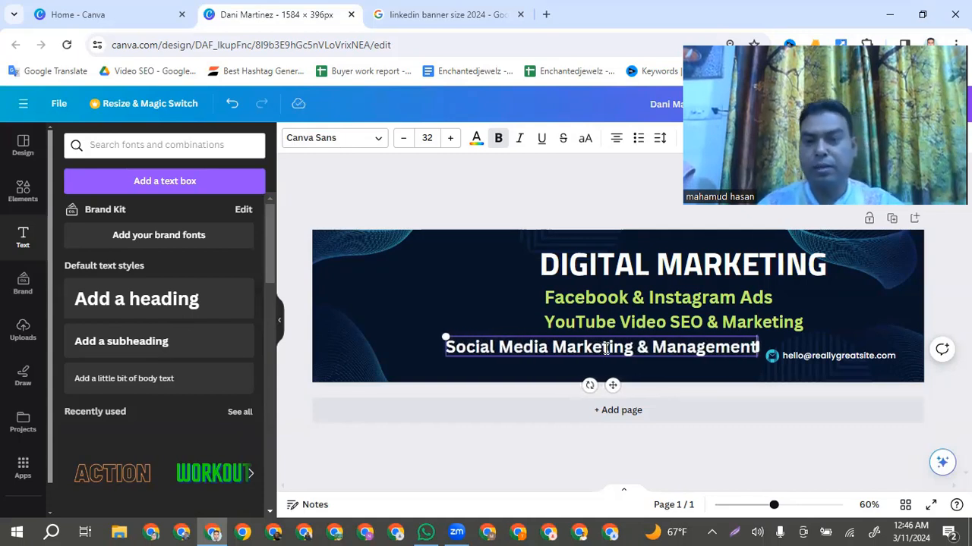
pyautogui.click(477, 298)
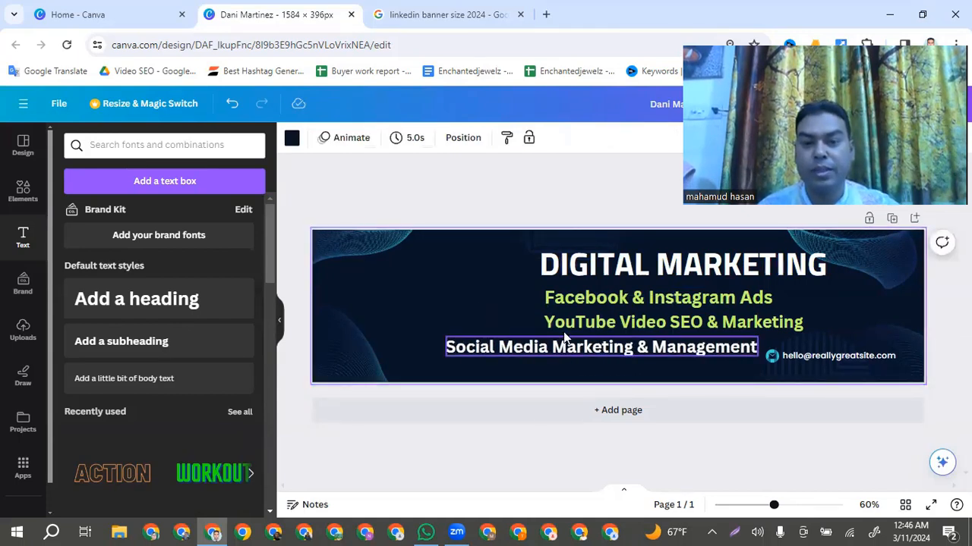
# Align the "Social Media Marketing & Management" line with the left edge of the two service lines above it
pyautogui.click(549, 350)
pyautogui.moveTo(548, 350); pyautogui.dragTo(648, 349)
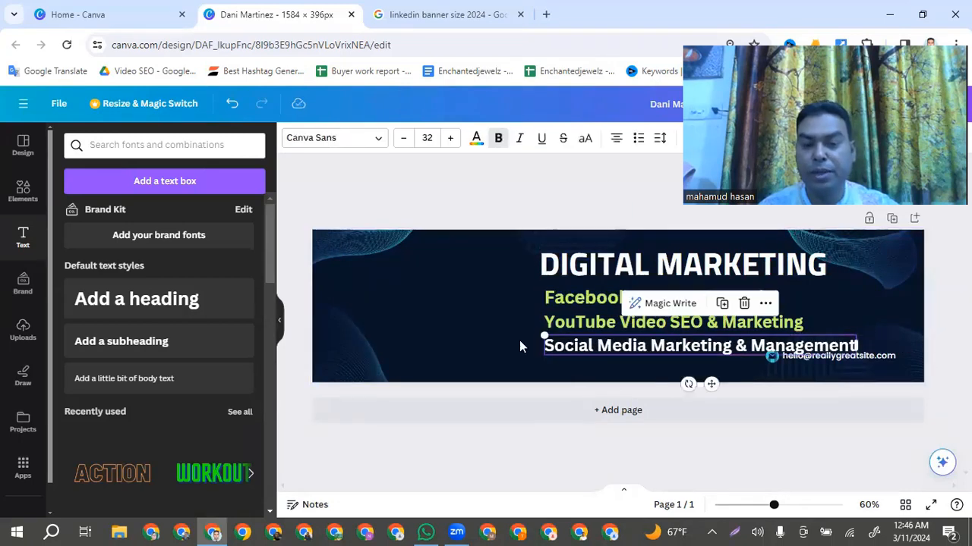
pyautogui.click(505, 343)
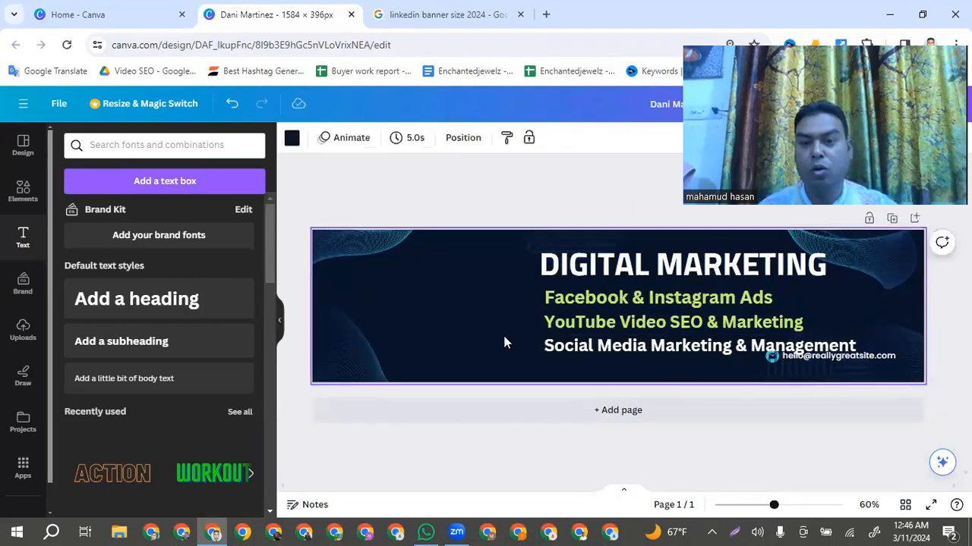
# Move the contact e-mail line to the banner's left edge and realign "Social Media Marketing & Management" beneath the other service lines
pyautogui.moveTo(826, 357); pyautogui.dragTo(361, 282)
pyautogui.click(822, 359)
pyautogui.click(727, 362)
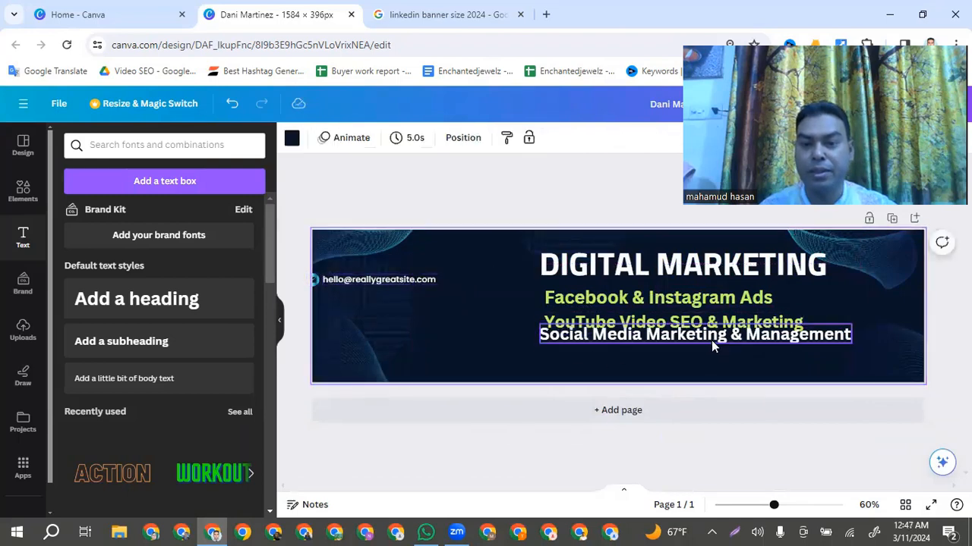
pyautogui.moveTo(711, 340); pyautogui.dragTo(711, 346)
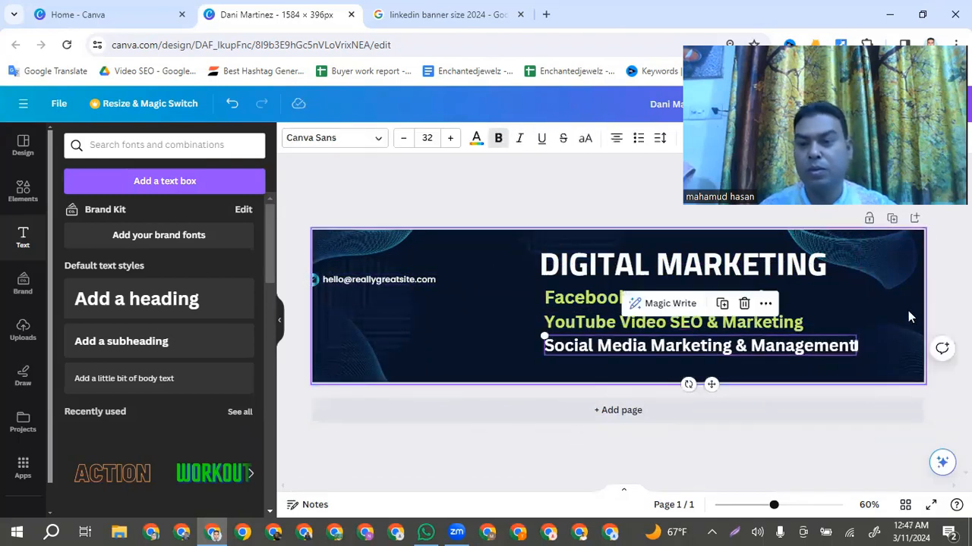
pyautogui.click(888, 324)
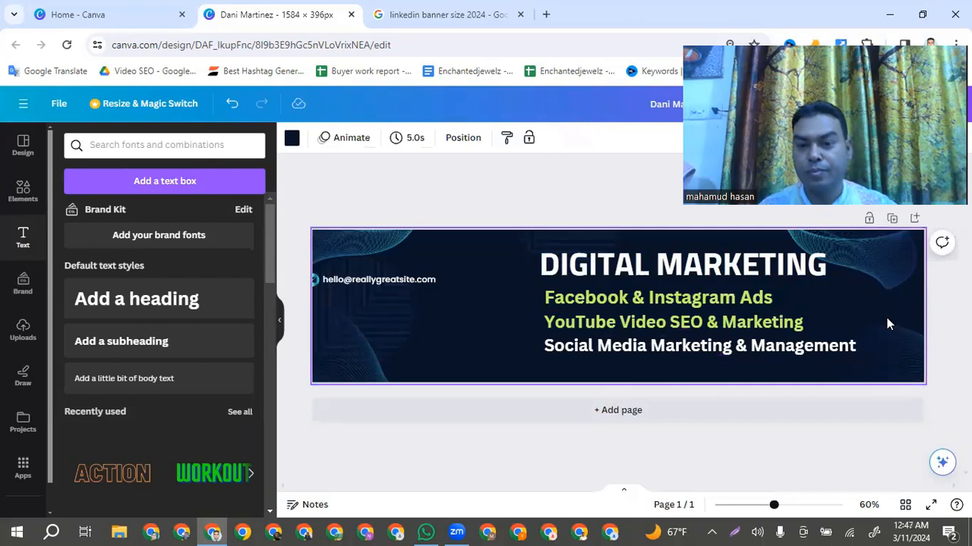
# Change the colour of the "Social Media Marketing & Management" text to light green from the default solid colours
pyautogui.click(806, 348)
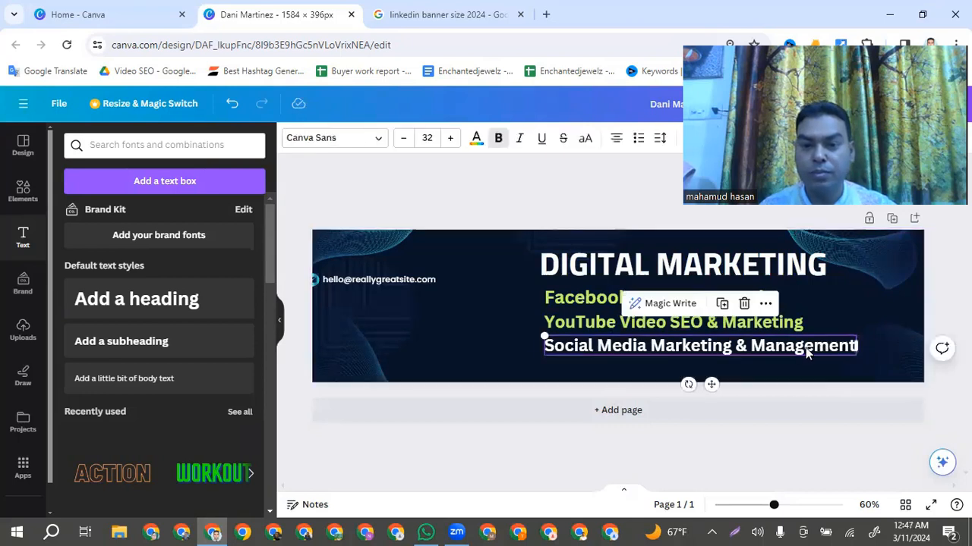
pyautogui.tripleClick(607, 345)
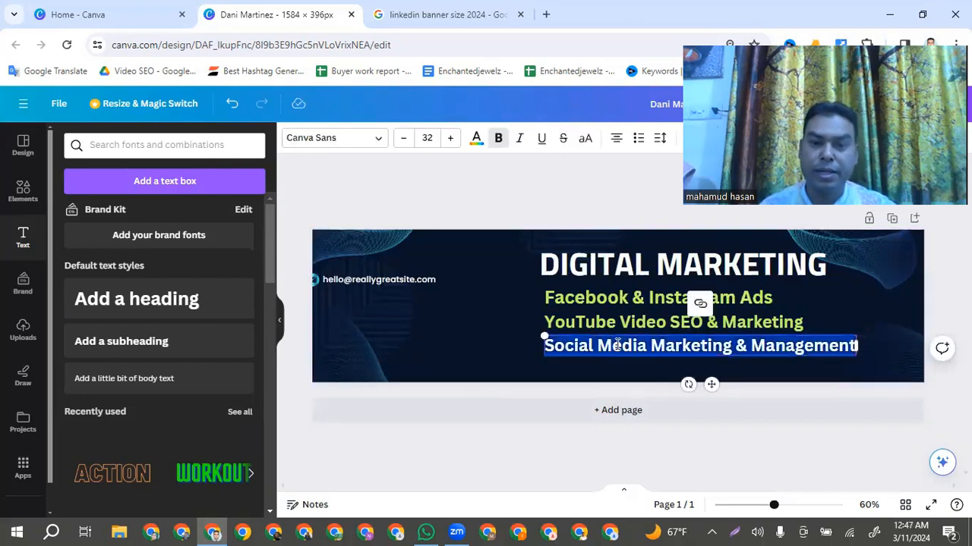
pyautogui.click(476, 139)
pyautogui.scroll(-2, 182, 430)
pyautogui.click(142, 454)
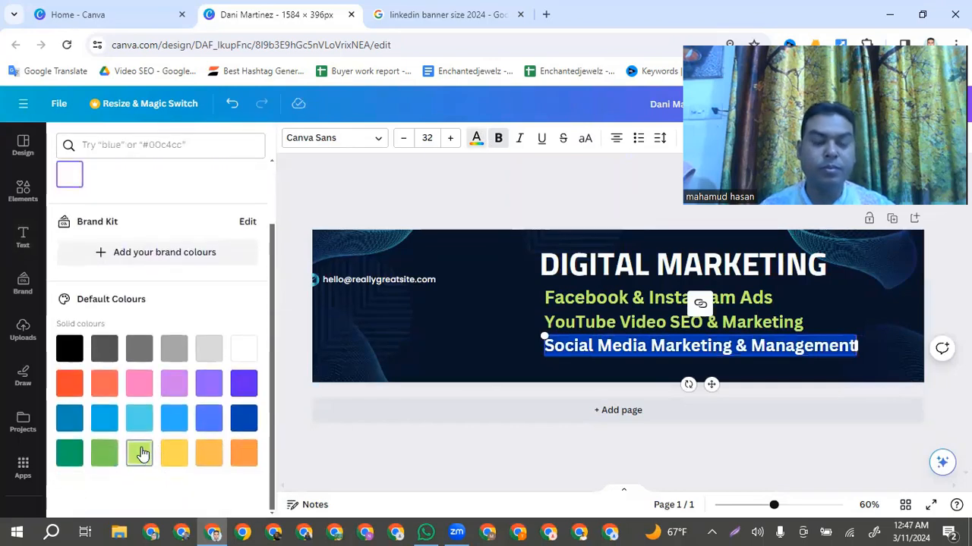
pyautogui.click(484, 356)
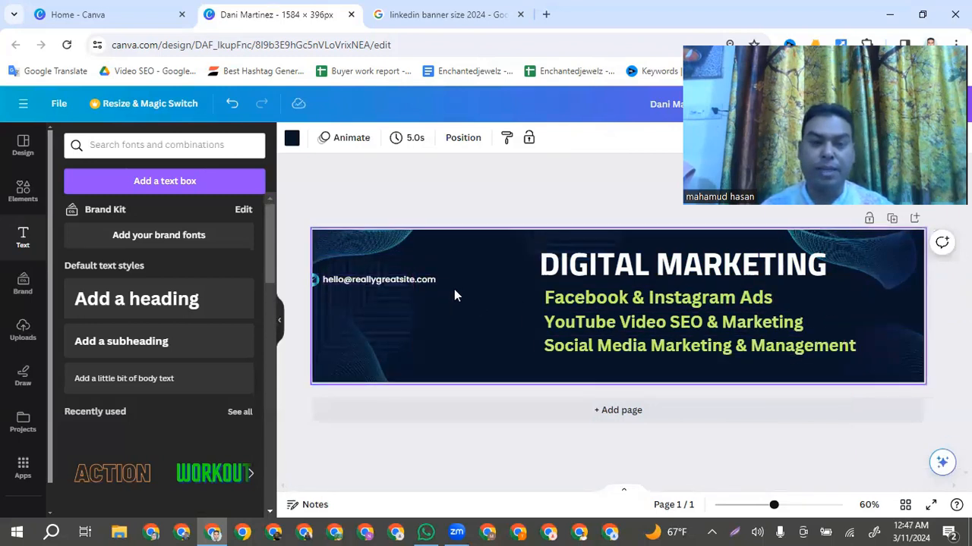
# Move the contact e-mail text to the banner's upper edge, left of the title, and enlarge it to font size 20.8
pyautogui.click(341, 291)
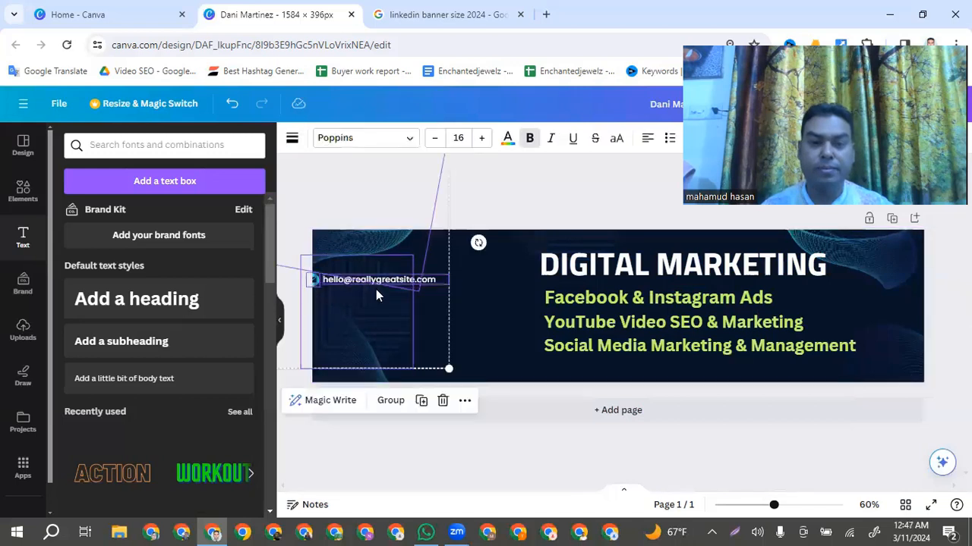
pyautogui.click(488, 304)
pyautogui.moveTo(437, 285); pyautogui.dragTo(514, 262)
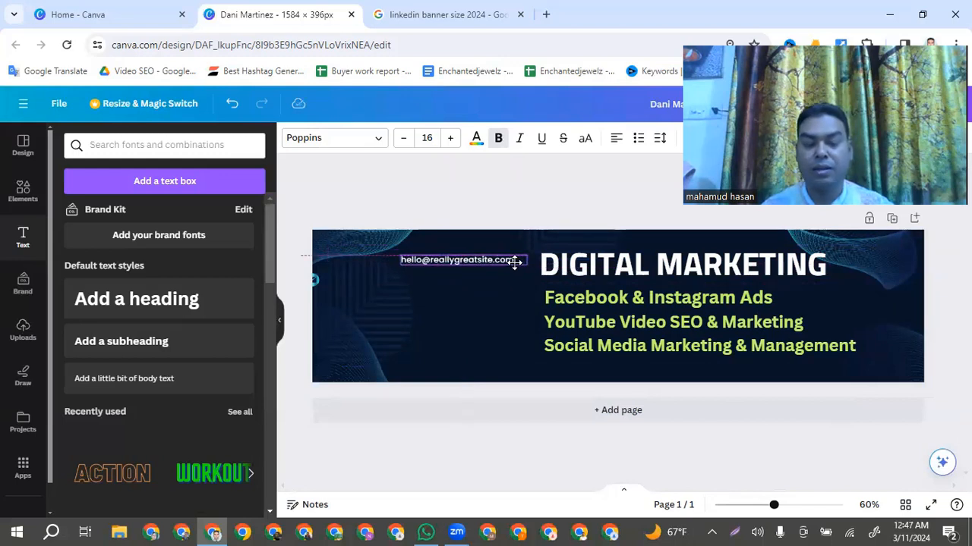
pyautogui.moveTo(515, 262)
pyautogui.mouseDown()
pyautogui.moveTo(473, 243)
pyautogui.moveTo(514, 244)
pyautogui.mouseUp()
pyautogui.moveTo(400, 241); pyautogui.dragTo(360, 238)
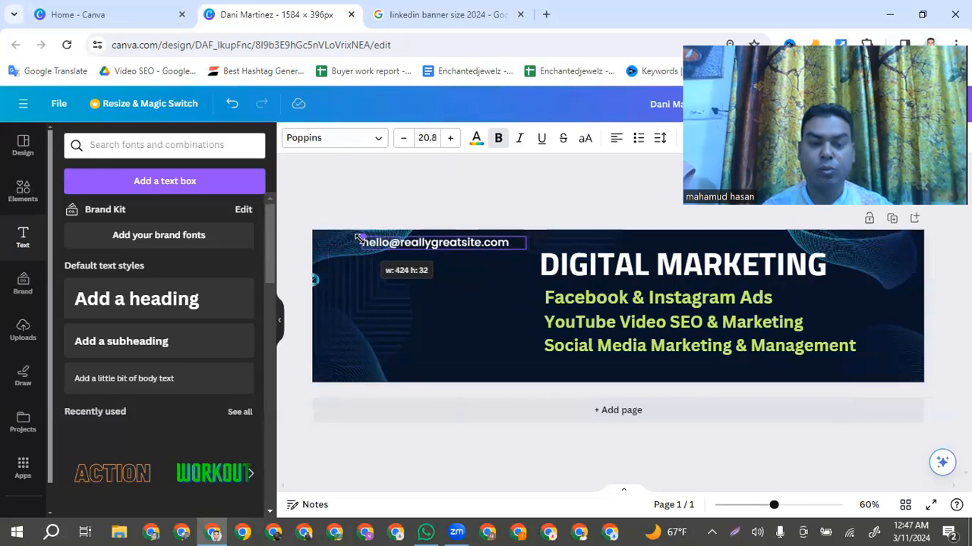
pyautogui.click(485, 309)
# Place the envelope icon directly in front of the e-mail text and shift the square line pattern rightward beneath it
pyautogui.moveTo(316, 281); pyautogui.dragTo(400, 284)
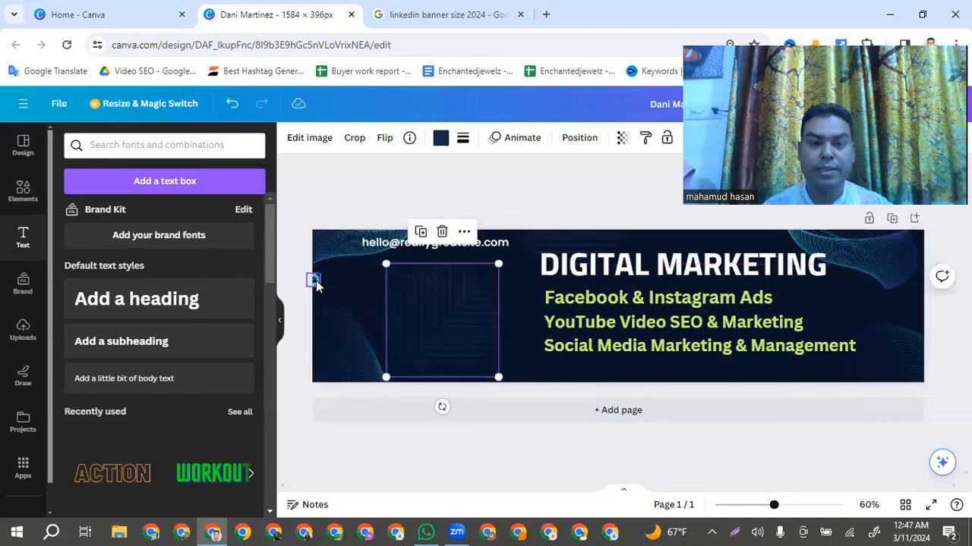
pyautogui.moveTo(315, 280); pyautogui.dragTo(351, 274)
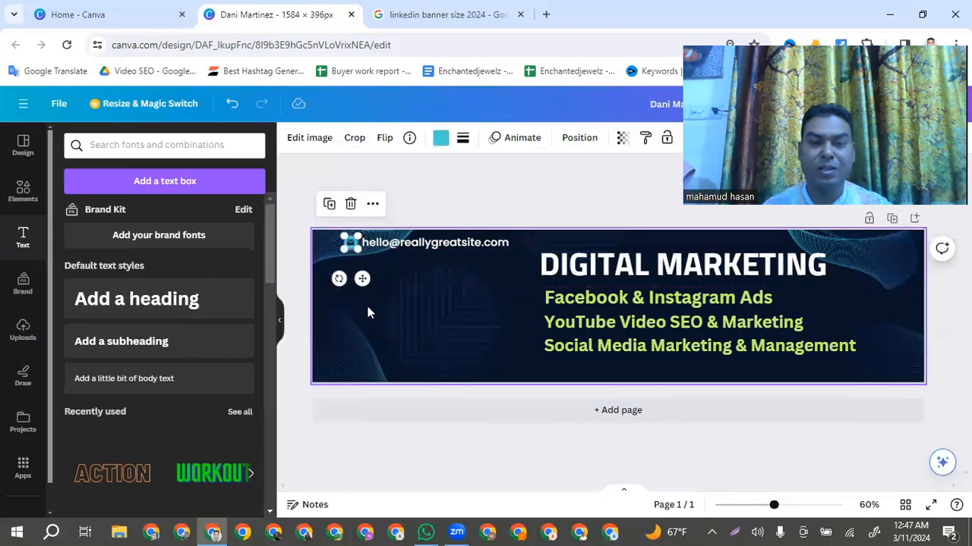
pyautogui.click(366, 307)
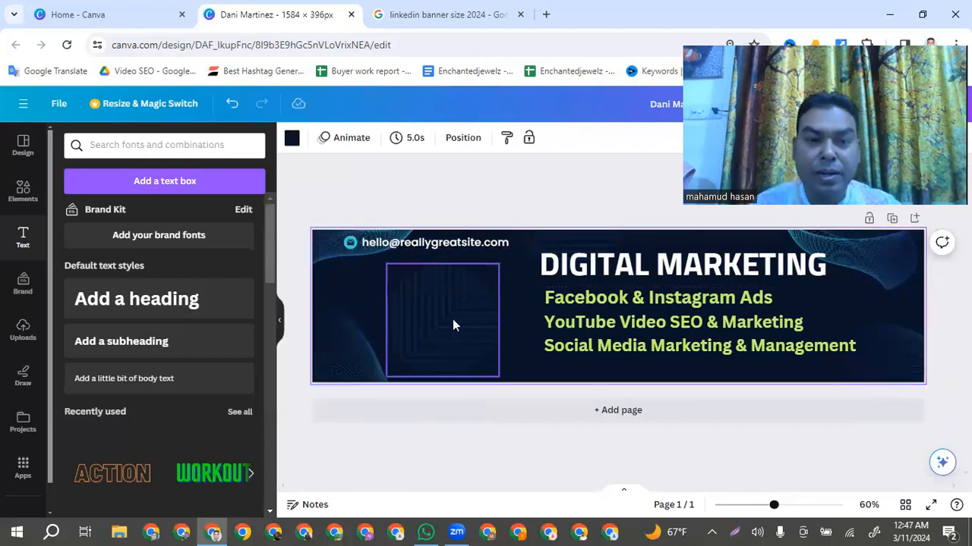
pyautogui.moveTo(453, 323); pyautogui.dragTo(424, 312)
pyautogui.click(498, 315)
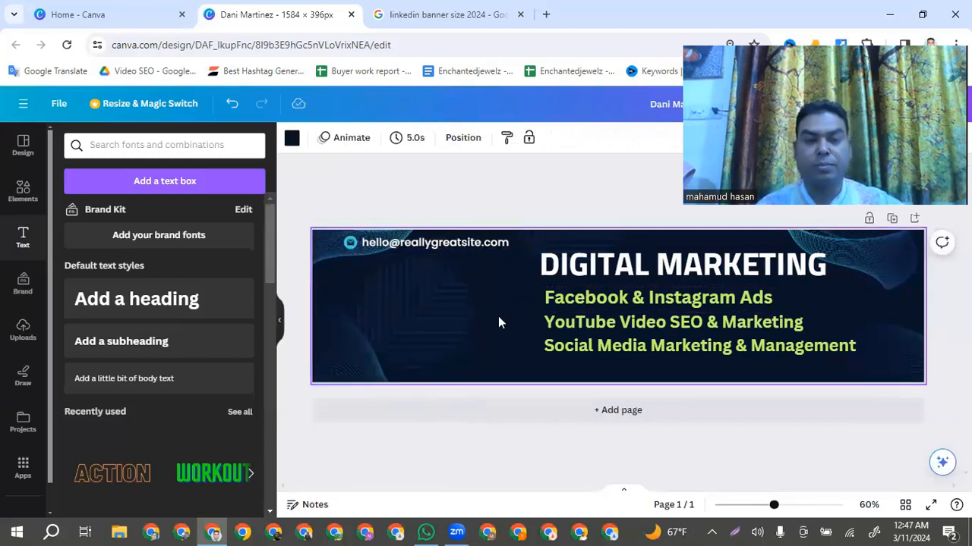
# Replace the placeholder contact e-mail on the banner with the owner's e-mail address
pyautogui.doubleClick(456, 244)
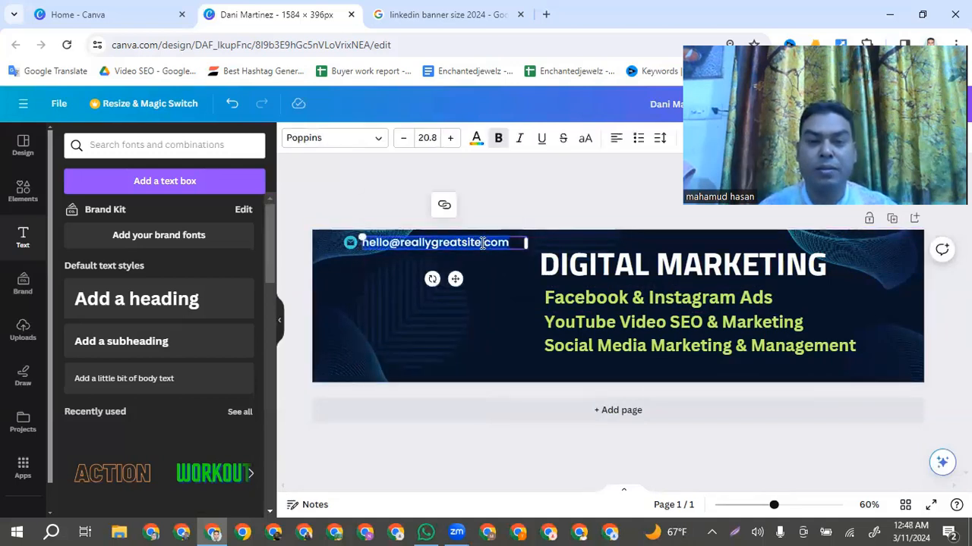
pyautogui.click(446, 244)
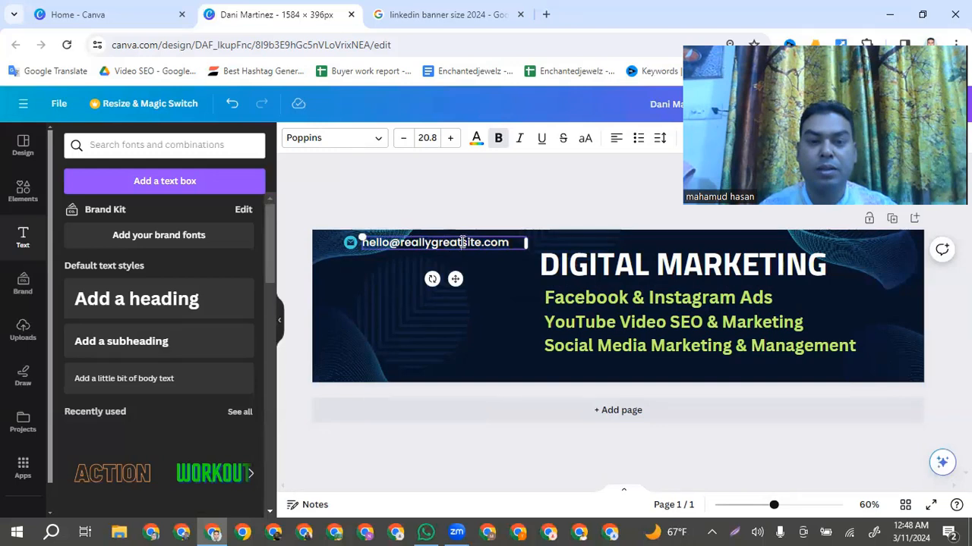
pyautogui.doubleClick(462, 242)
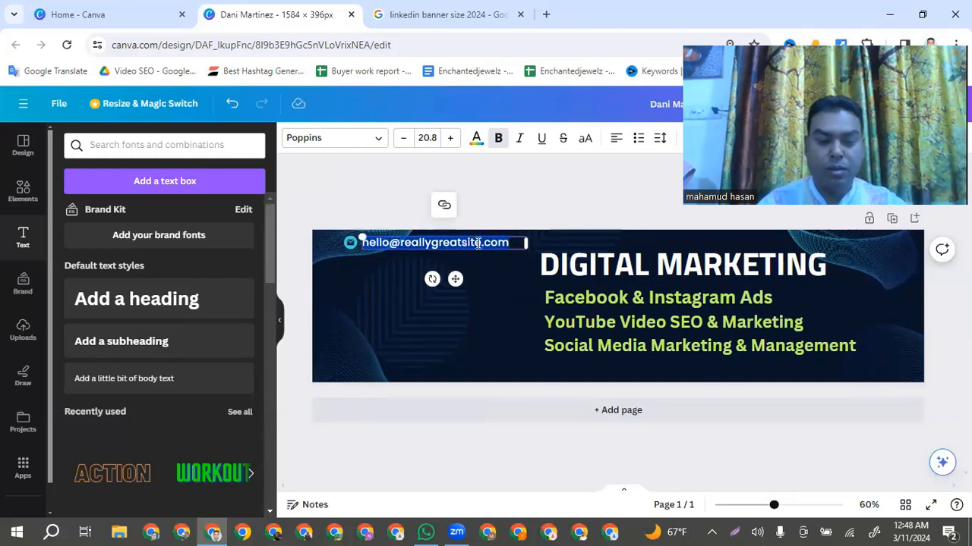
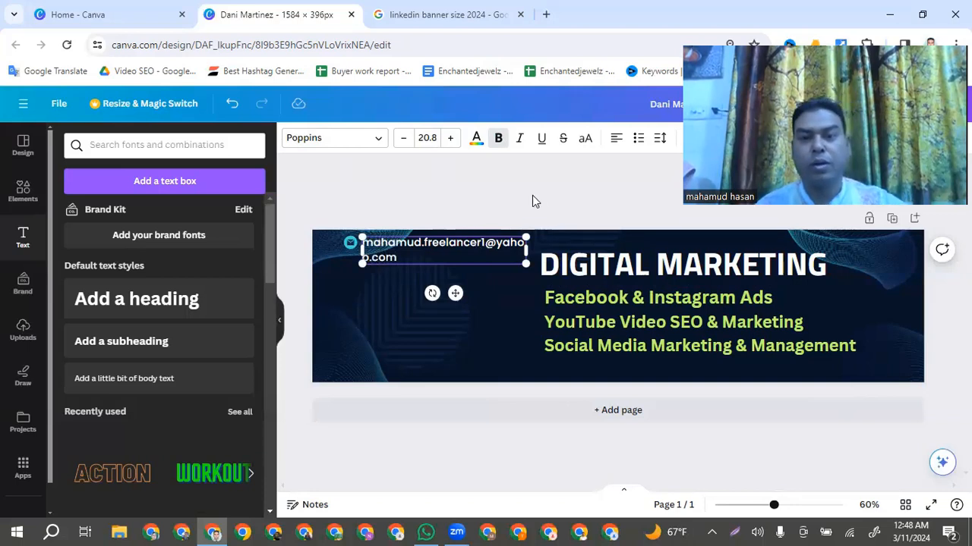
pyautogui.click(492, 302)
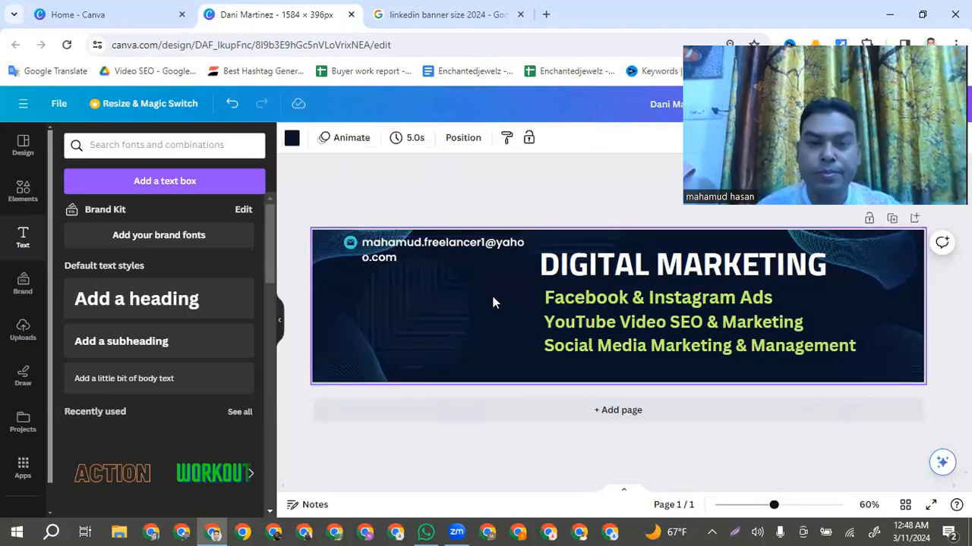
# Widen the contact e-mail text box to about 520 px so the address fits on one line
pyautogui.click(478, 251)
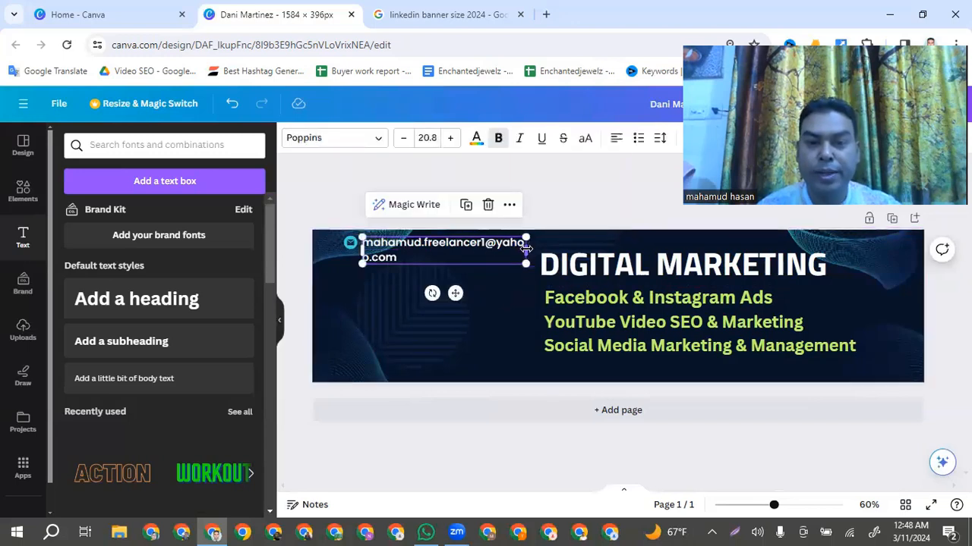
pyautogui.moveTo(526, 249); pyautogui.dragTo(563, 249)
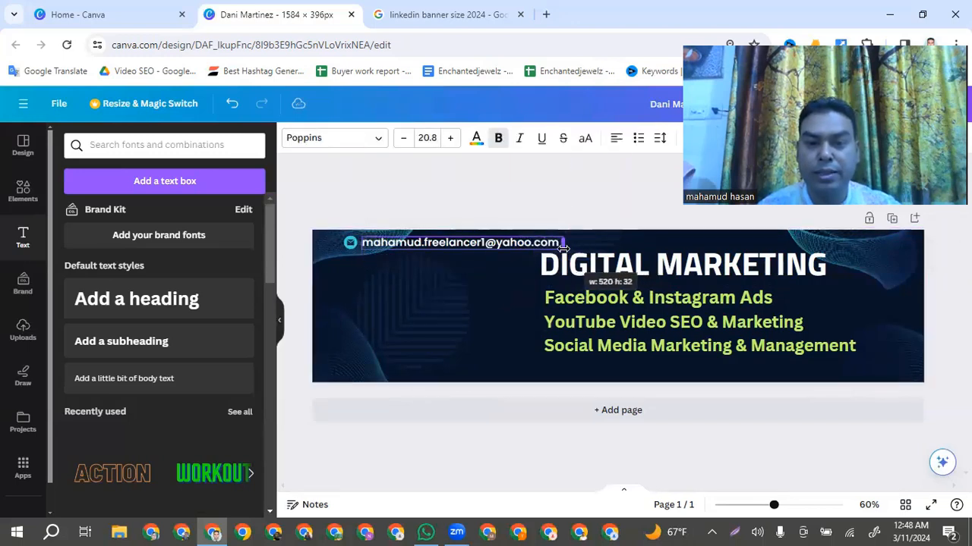
pyautogui.click(509, 303)
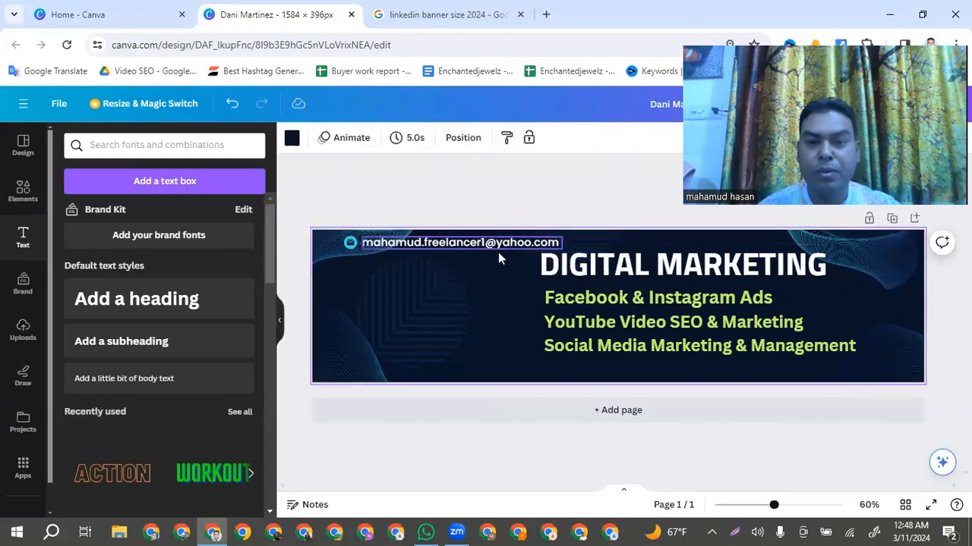
# Lock the square line pattern and the lower-left and upper-left wave graphics on the banner
pyautogui.click(348, 243)
pyautogui.click(516, 293)
pyautogui.click(394, 304)
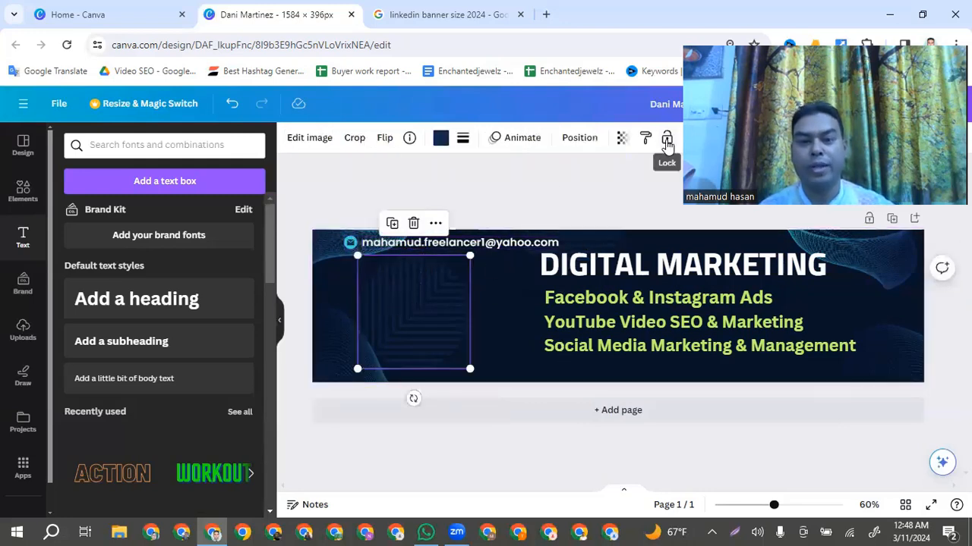
pyautogui.click(667, 143)
pyautogui.click(339, 340)
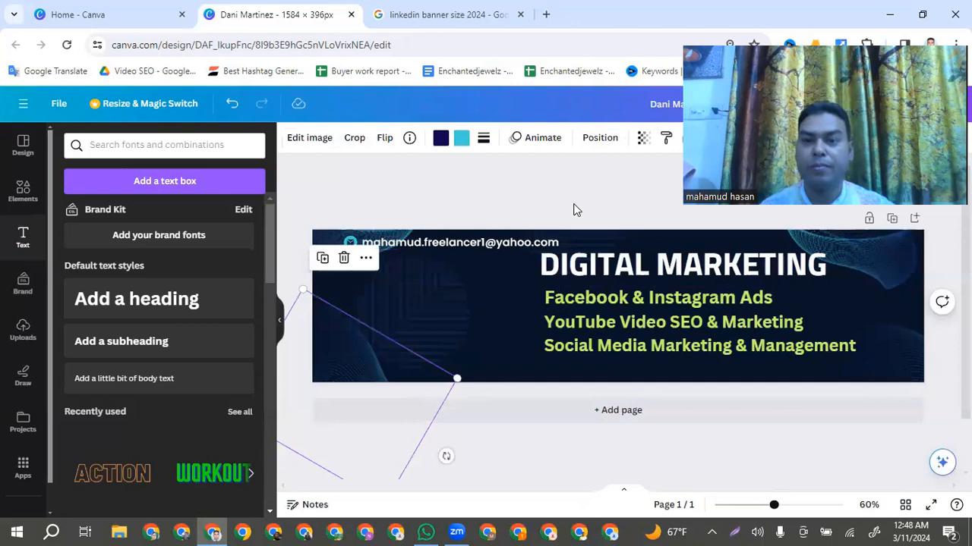
pyautogui.click(687, 138)
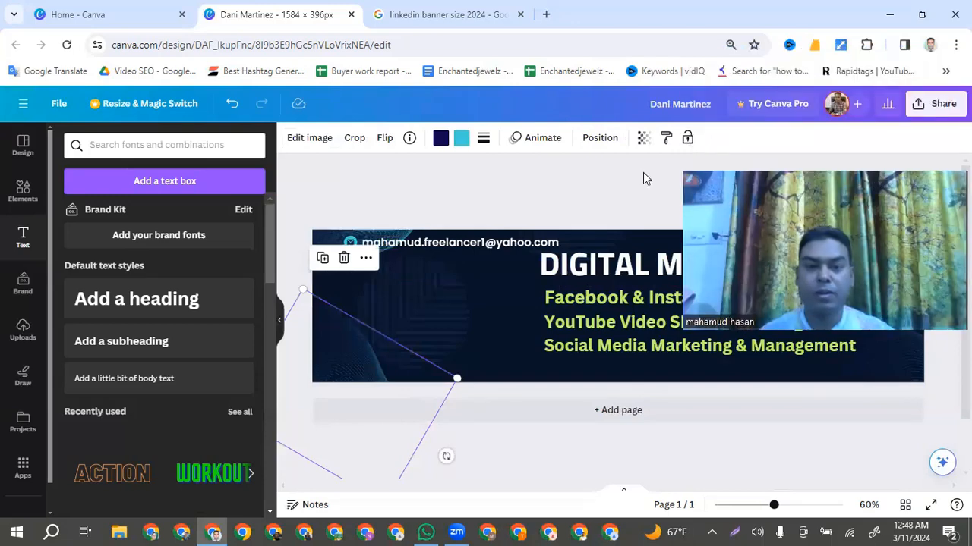
pyautogui.click(326, 240)
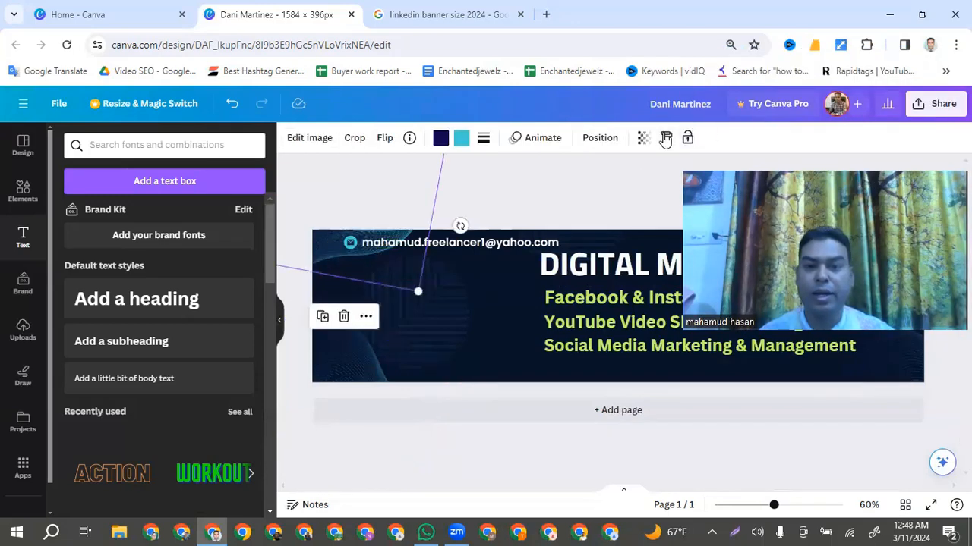
pyautogui.click(687, 138)
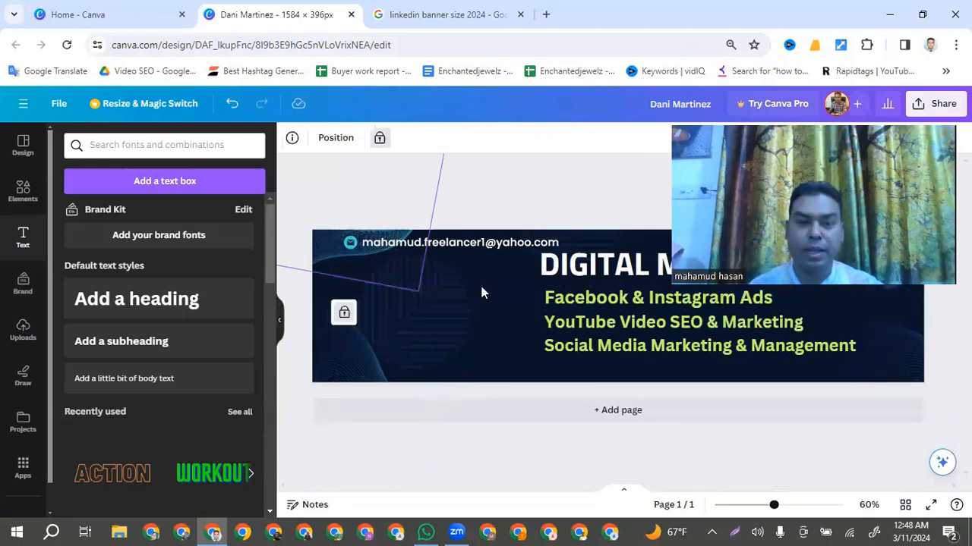
pyautogui.click(516, 277)
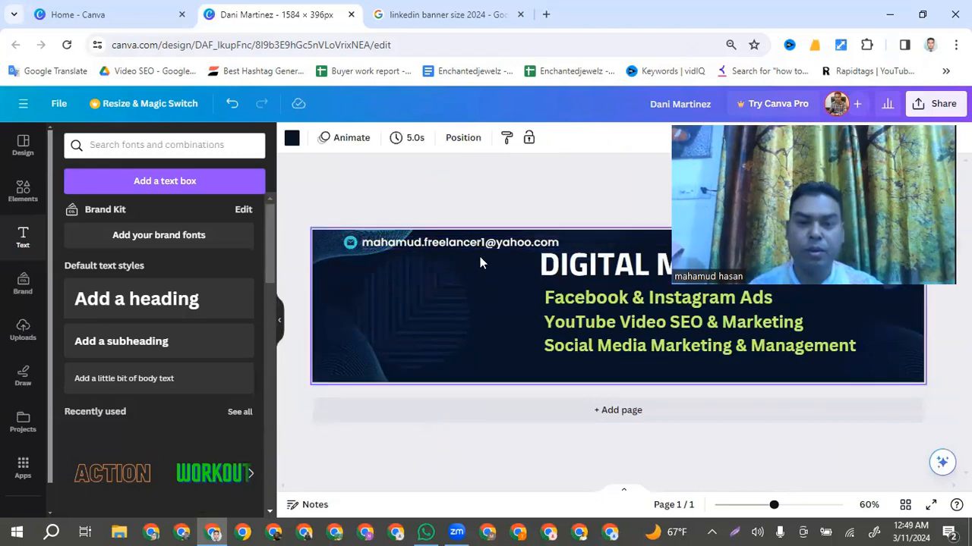
# Move the envelope icon and contact e-mail together closer to the banner's left edge
pyautogui.click(372, 244)
pyautogui.moveTo(372, 244); pyautogui.dragTo(349, 240)
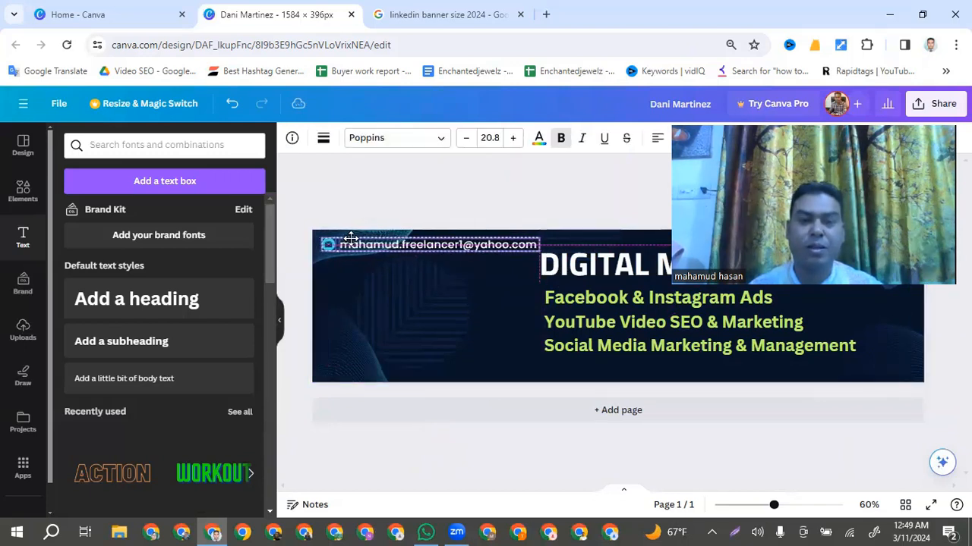
pyautogui.click(510, 300)
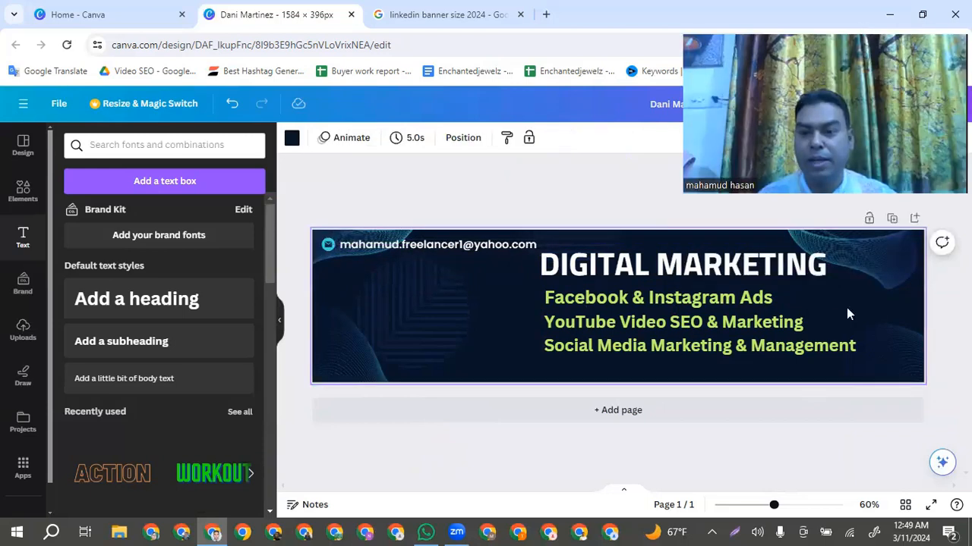
# Shift the "DIGITAL MARKETING" title and the three service lines together slightly to the right, away from the contact e-mail
pyautogui.moveTo(522, 268); pyautogui.dragTo(457, 281)
pyautogui.click(519, 352)
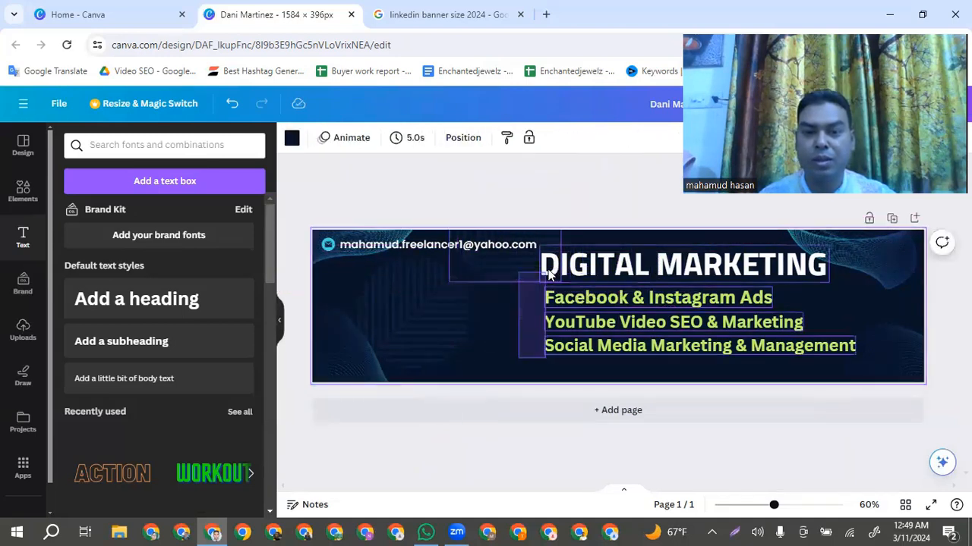
pyautogui.moveTo(518, 358); pyautogui.dragTo(592, 270)
pyautogui.hotkey('ctrl', 'b')
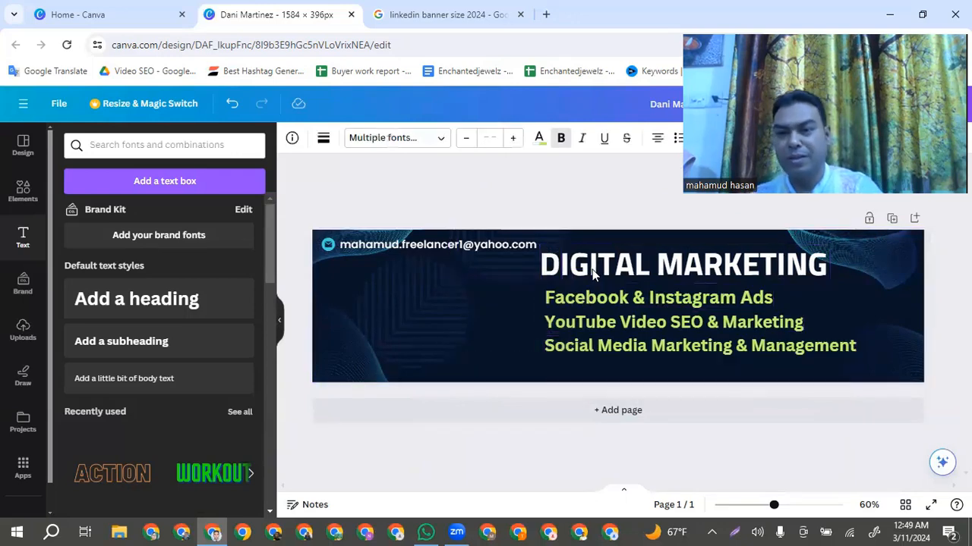
pyautogui.hotkey('shift', 'Right')
pyautogui.hotkey('shift', 'Right')
pyautogui.hotkey('shift', 'Right')
pyautogui.hotkey('shift', 'Right')
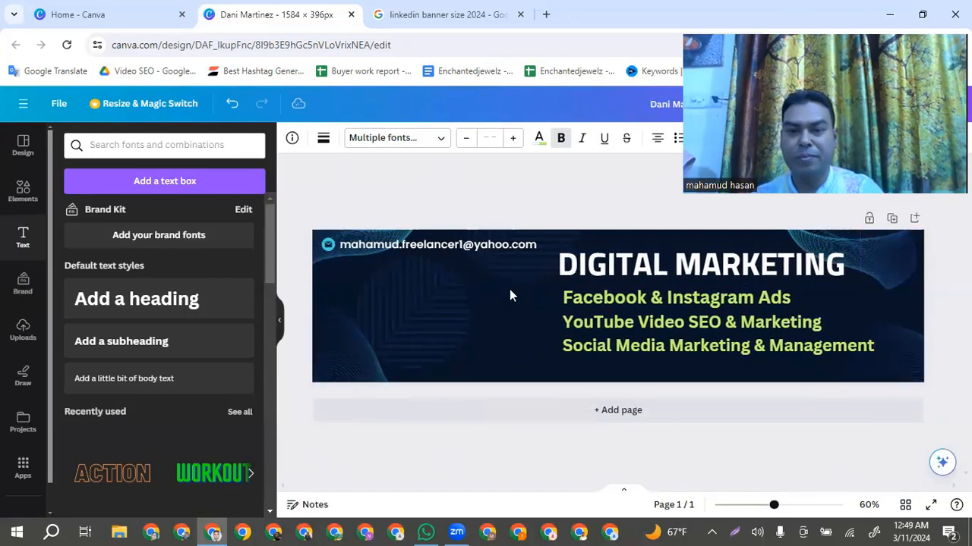
pyautogui.click(517, 305)
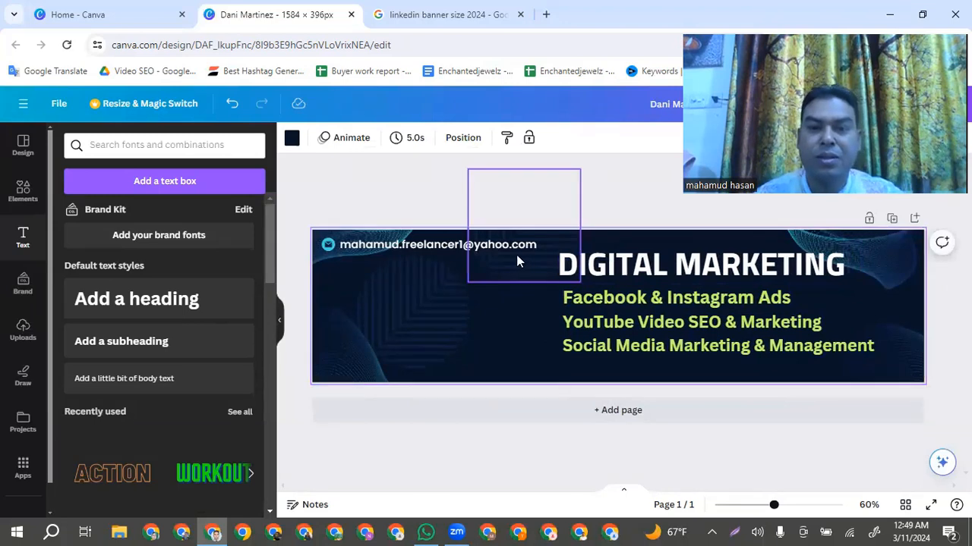
# Enlarge the contact e-mail text slightly so it ends just short of the "DIGITAL MARKETING" title
pyautogui.click(425, 246)
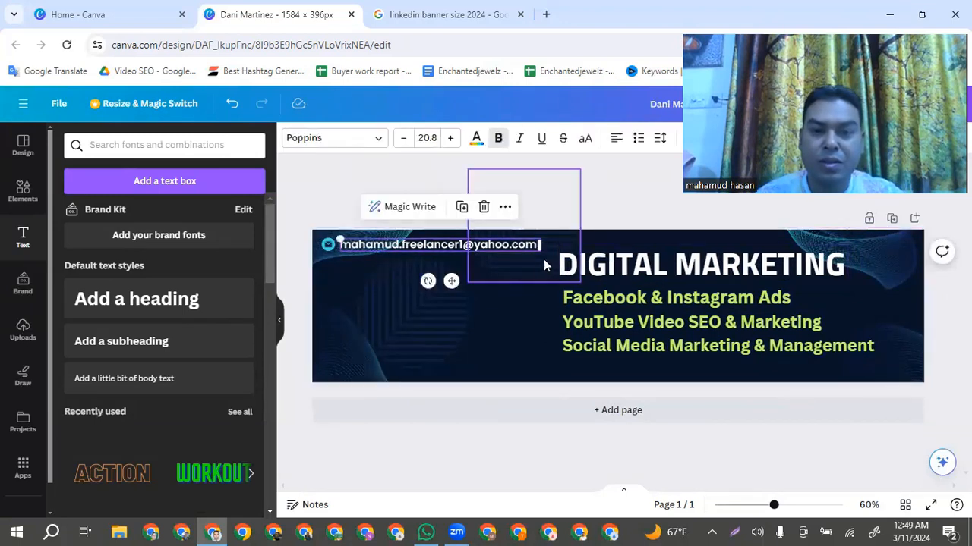
pyautogui.moveTo(538, 257); pyautogui.dragTo(550, 270)
pyautogui.click(528, 318)
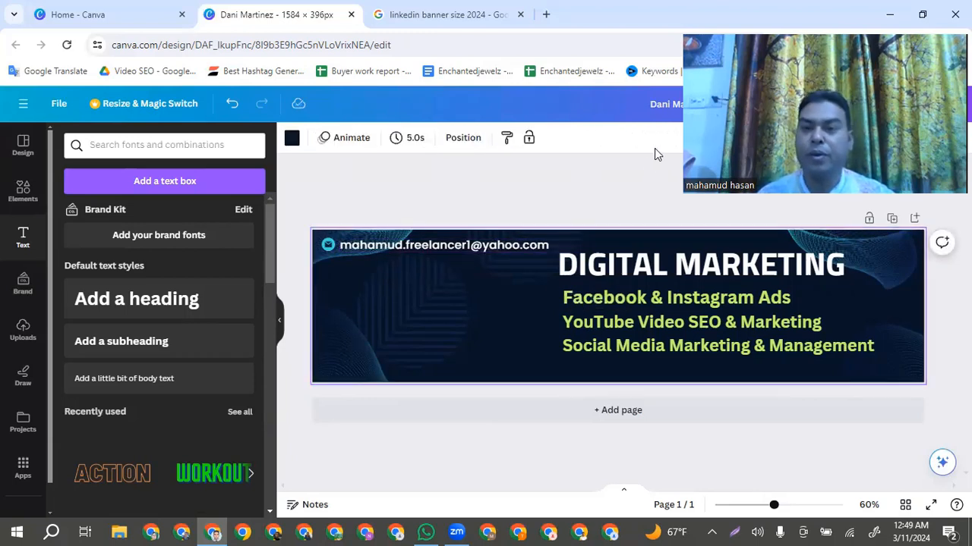
# Move the loose square line pattern from above the banner down and left into the empty area beneath the contact e-mail
pyautogui.click(617, 199)
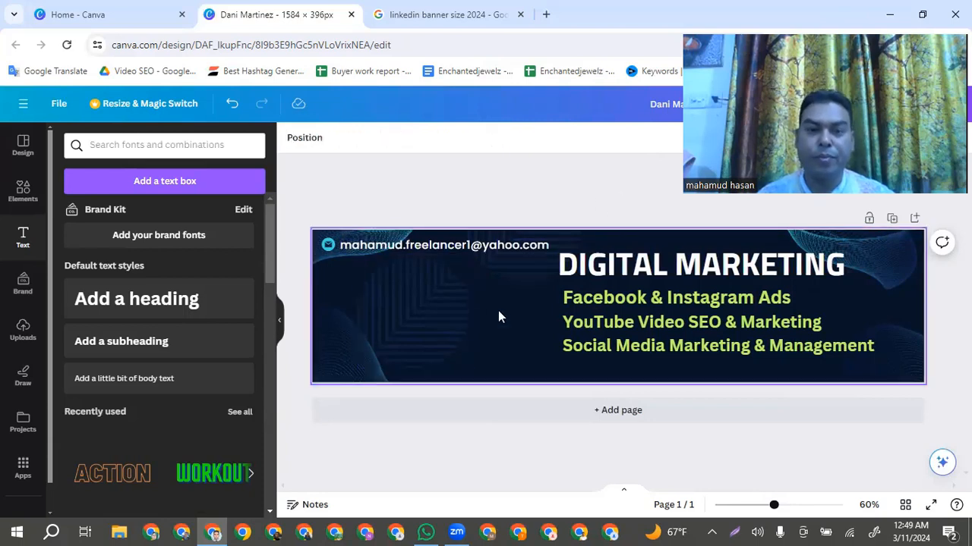
pyautogui.moveTo(509, 282); pyautogui.dragTo(491, 313)
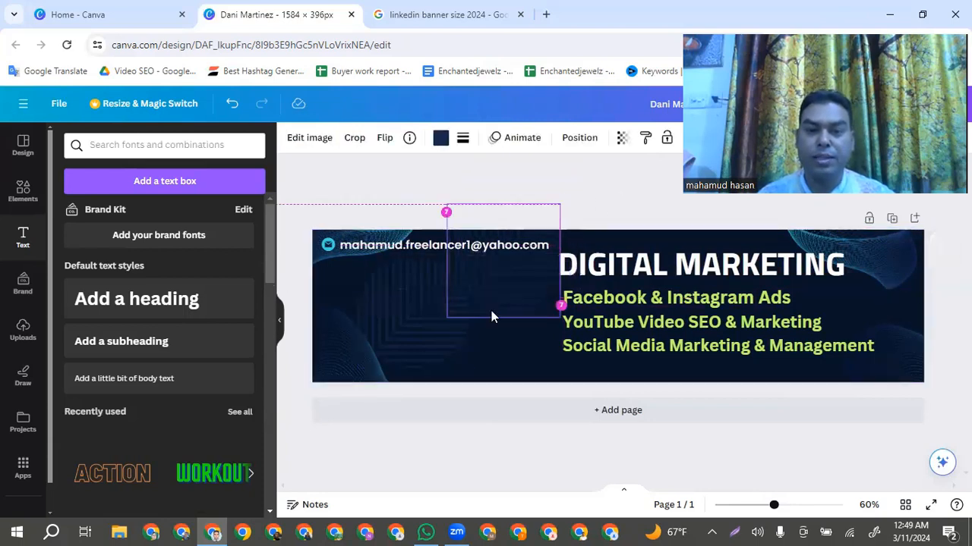
pyautogui.click(610, 194)
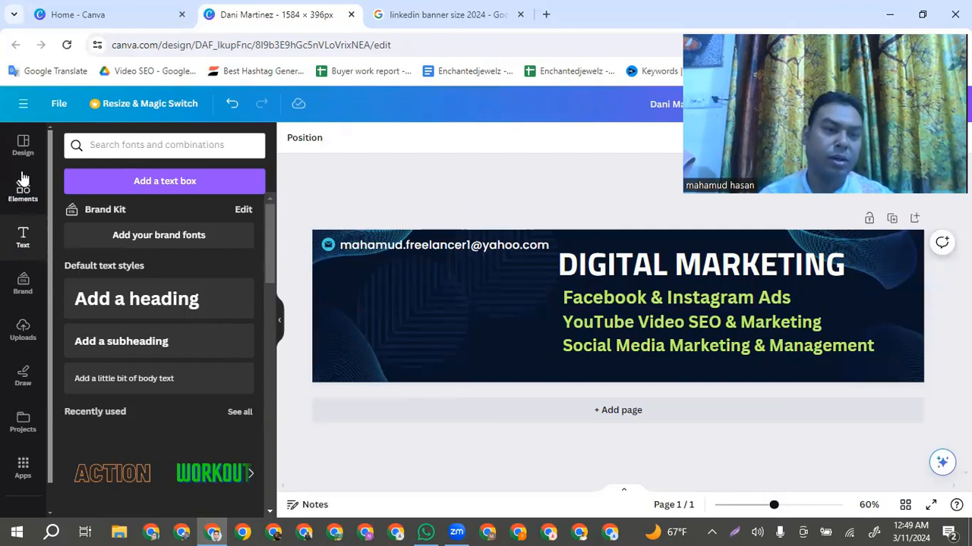
# Upload the portrait photo "picofme (3)" from the Pic folder on the Desktop
pyautogui.click(23, 332)
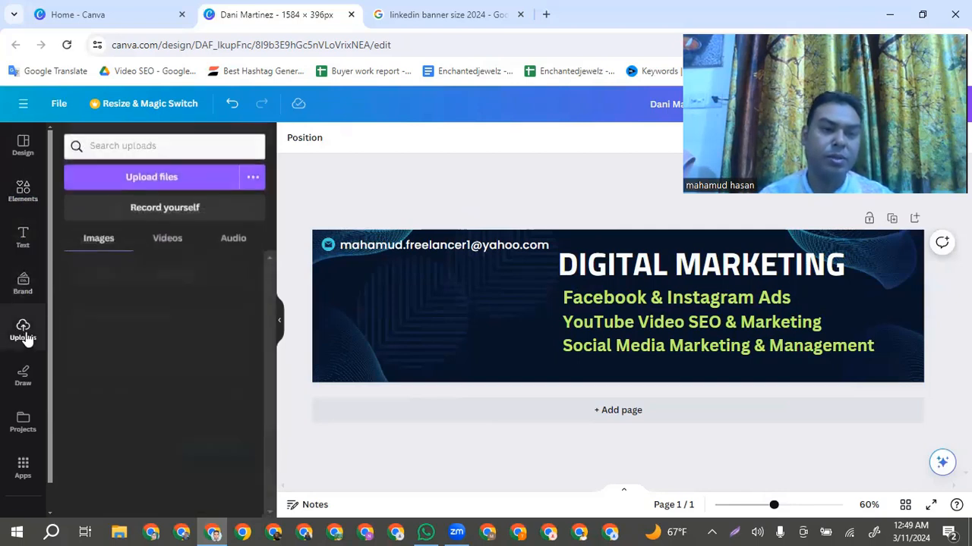
pyautogui.click(135, 175)
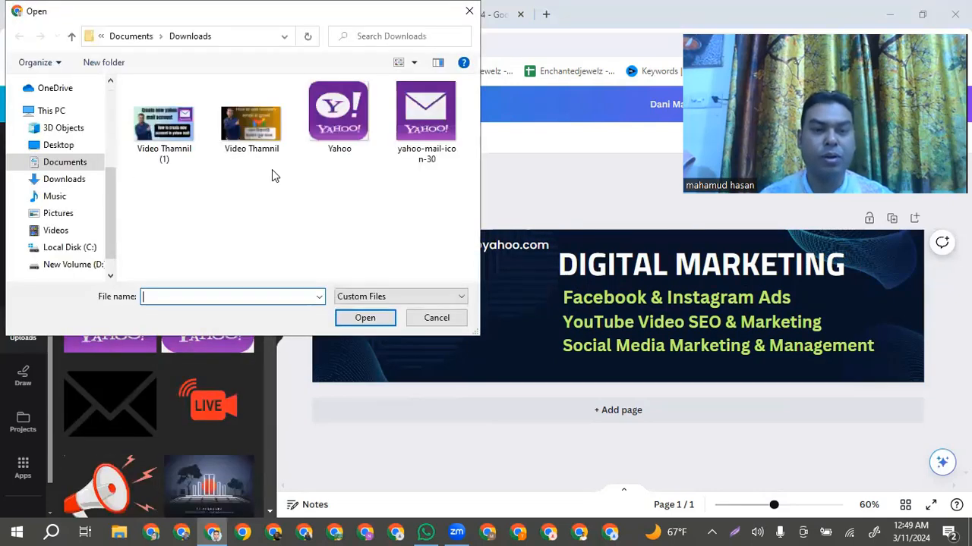
pyautogui.click(59, 145)
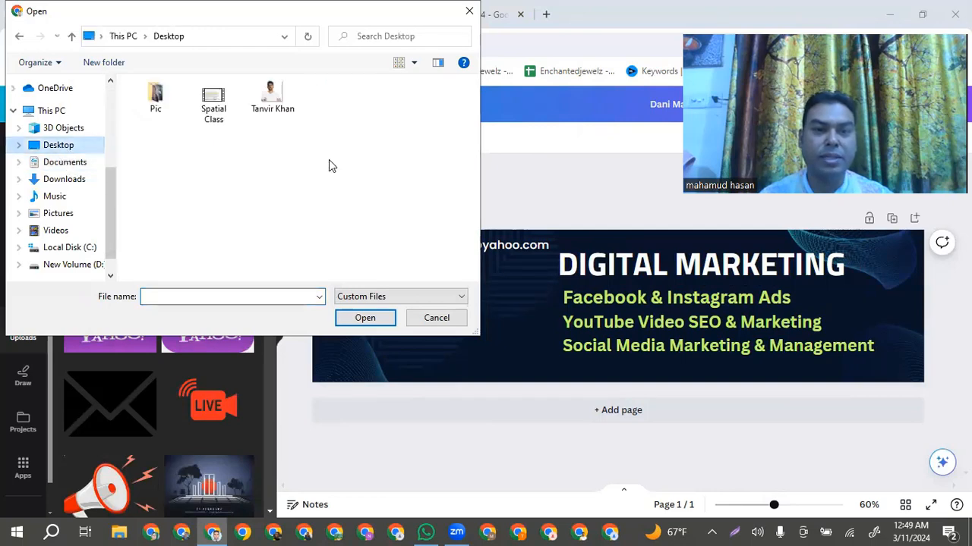
pyautogui.doubleClick(157, 102)
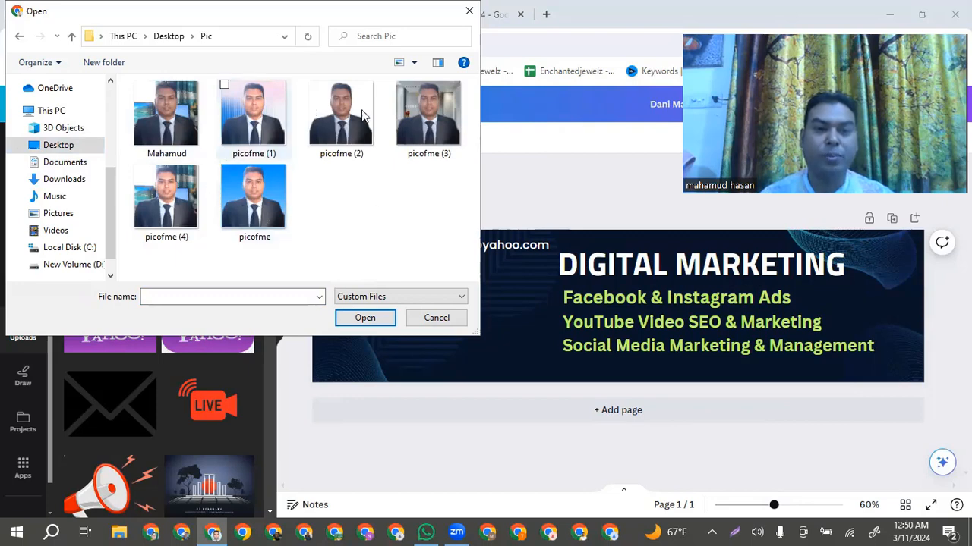
pyautogui.doubleClick(442, 127)
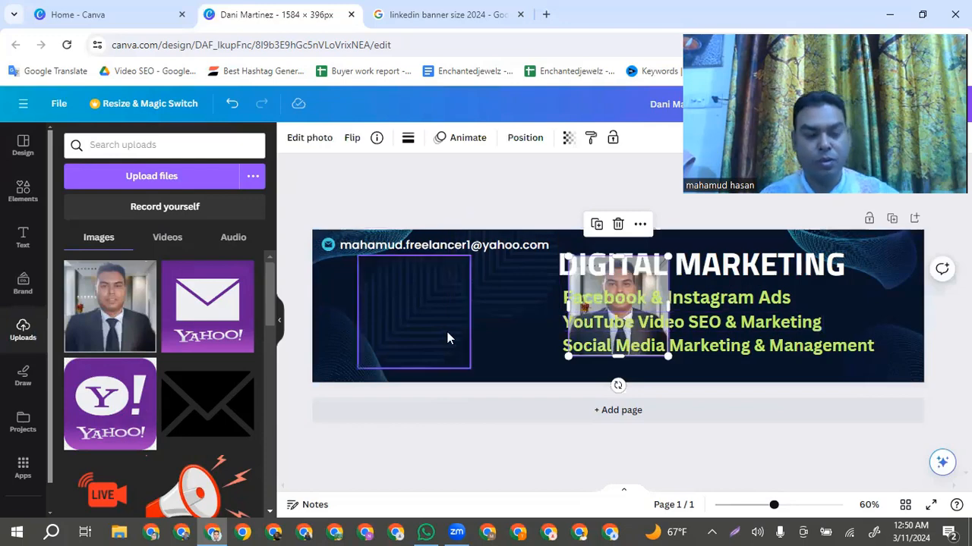
pyautogui.hotkey('ctrl', 'z')
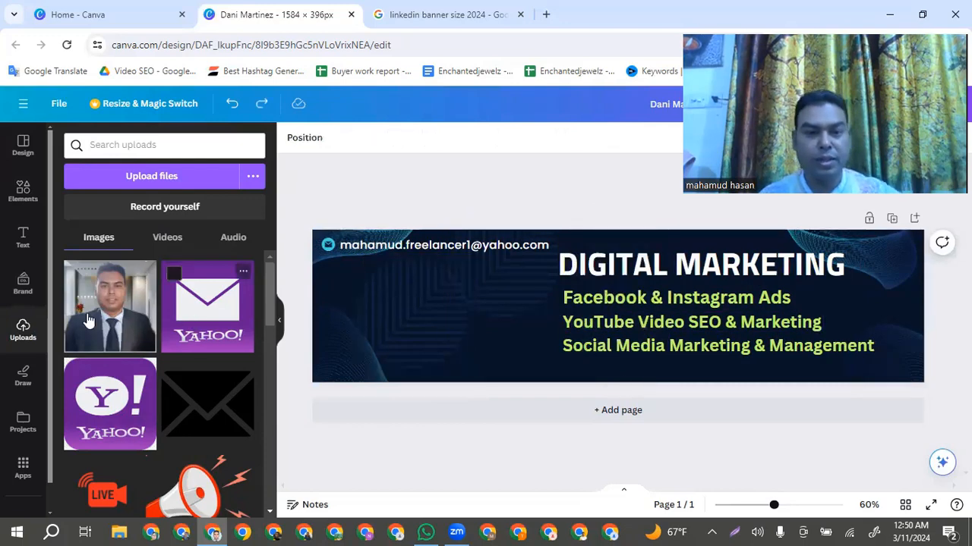
pyautogui.moveTo(104, 319); pyautogui.dragTo(480, 305)
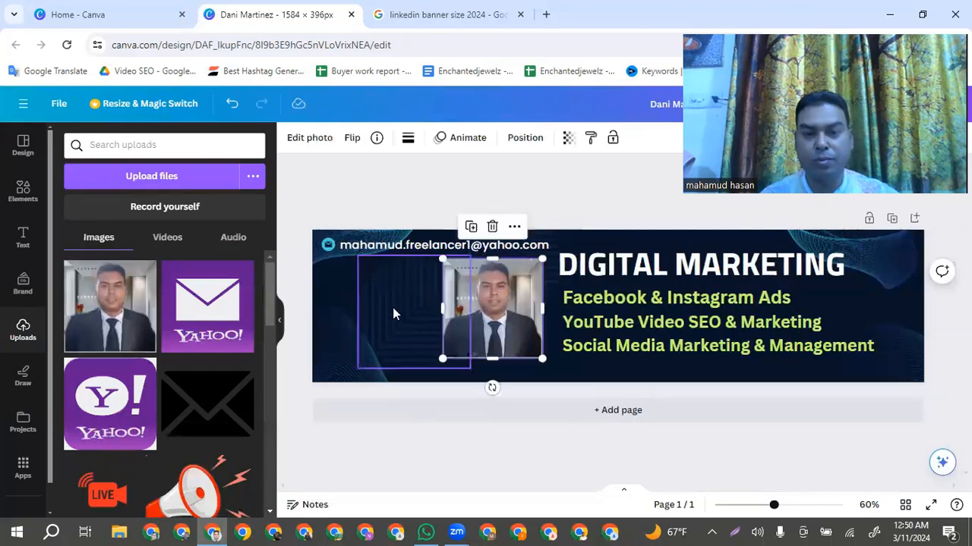
pyautogui.click(858, 445)
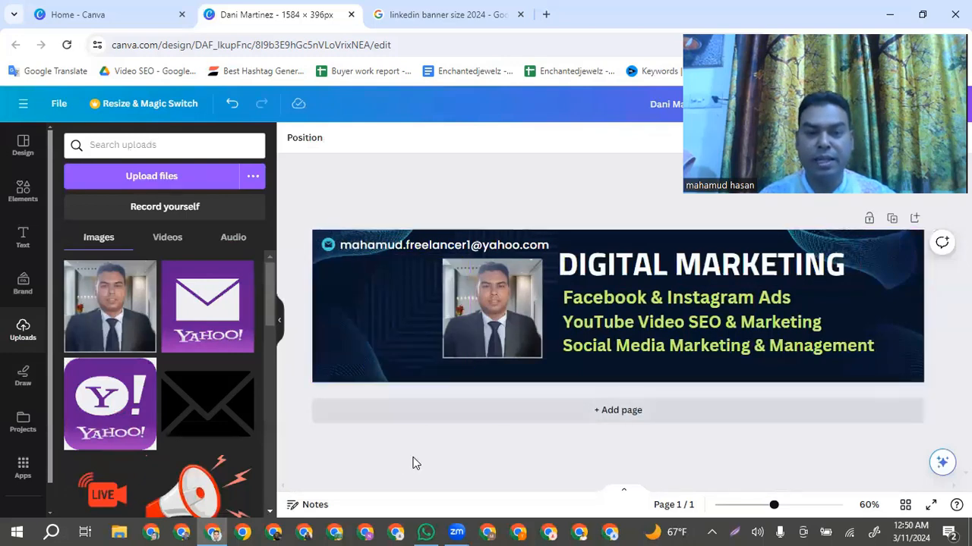
pyautogui.click(480, 337)
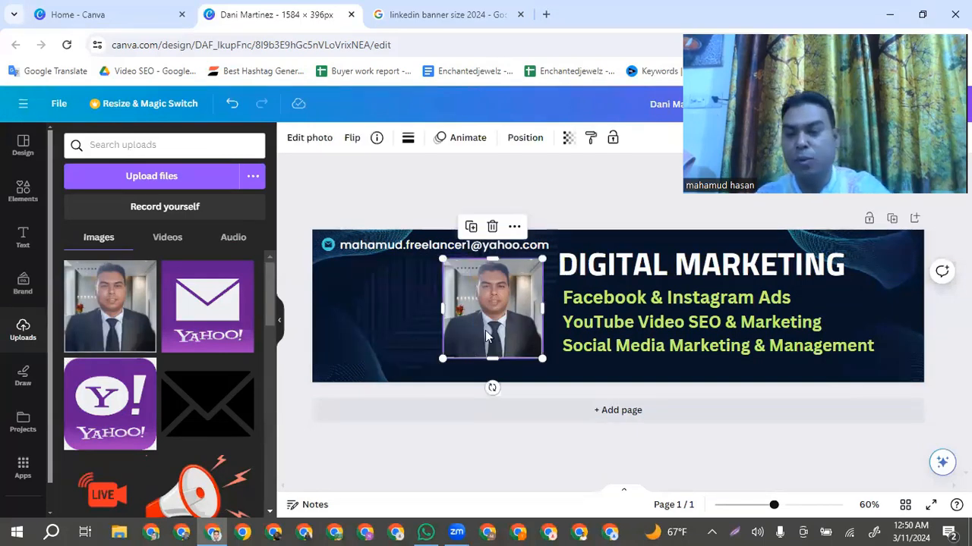
pyautogui.press('Delete')
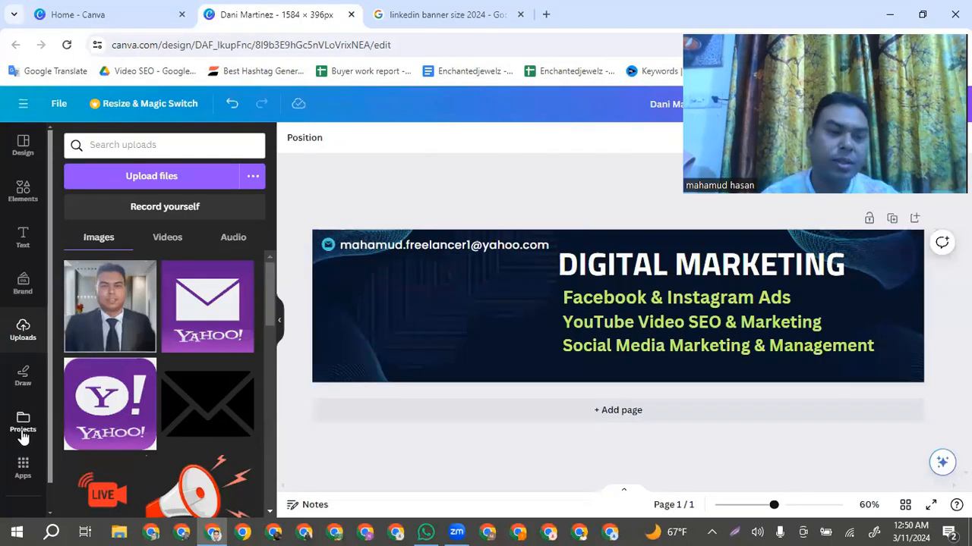
# Look through the uploaded images for a hand graphic, using "Hand" as the search term
pyautogui.scroll(-1, 23, 410)
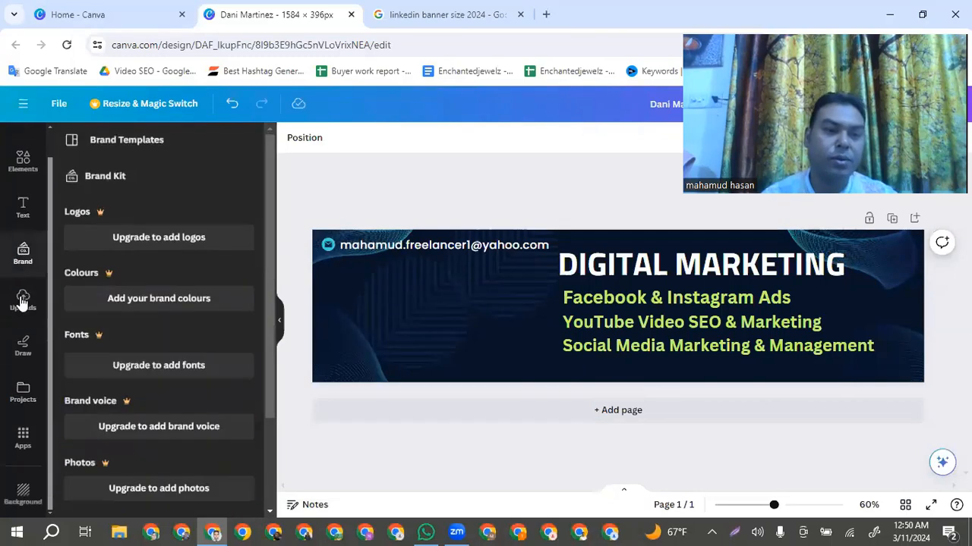
pyautogui.scroll(-2, 132, 334)
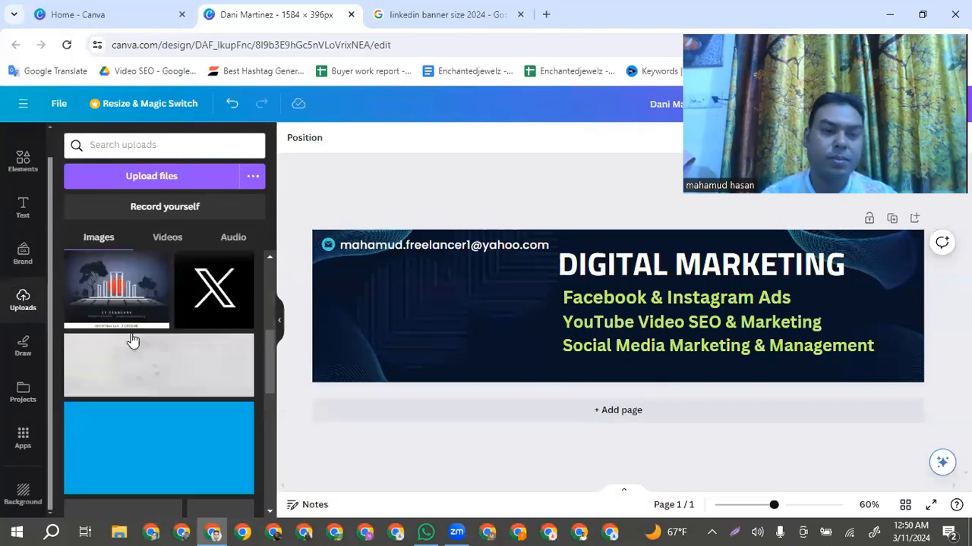
pyautogui.scroll(-10, 130, 339)
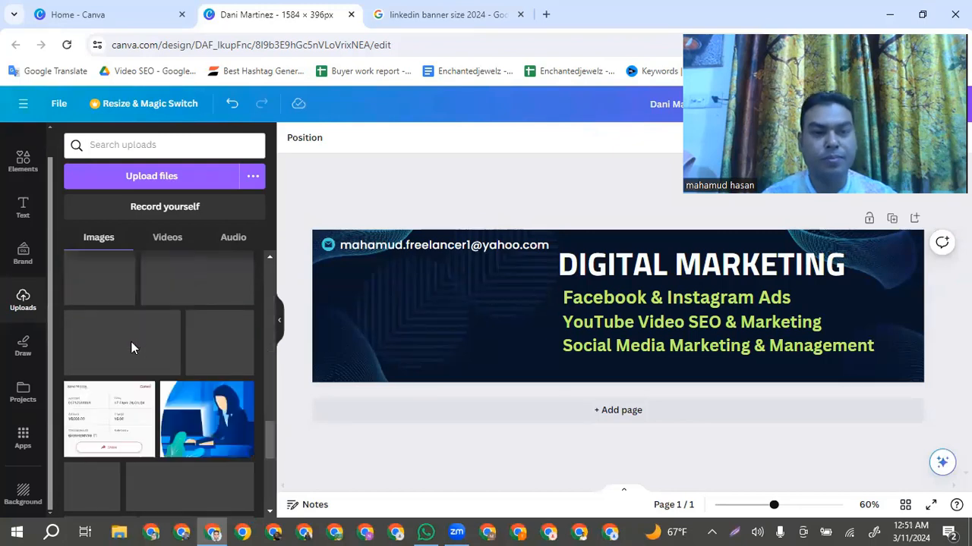
pyautogui.scroll(-5, 131, 349)
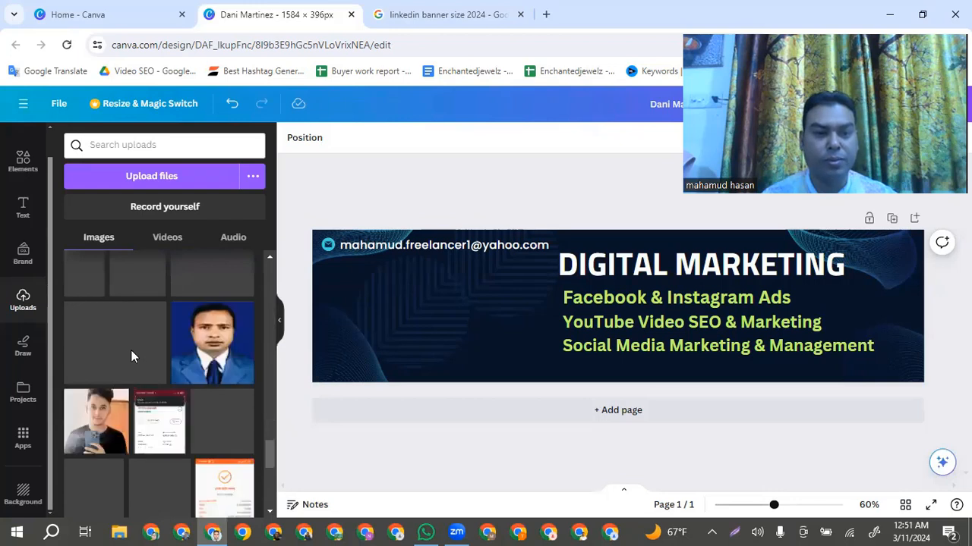
pyautogui.scroll(-5, 131, 356)
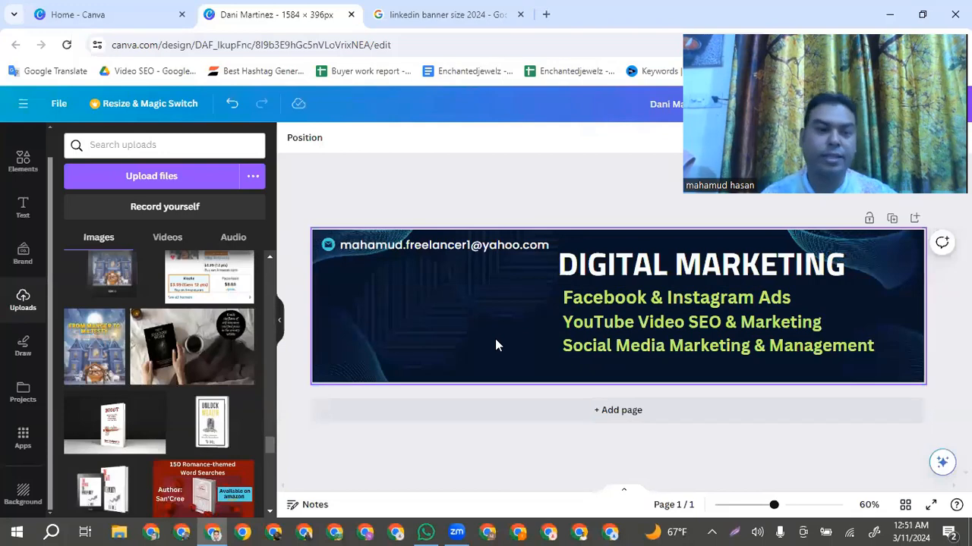
pyautogui.click(140, 142)
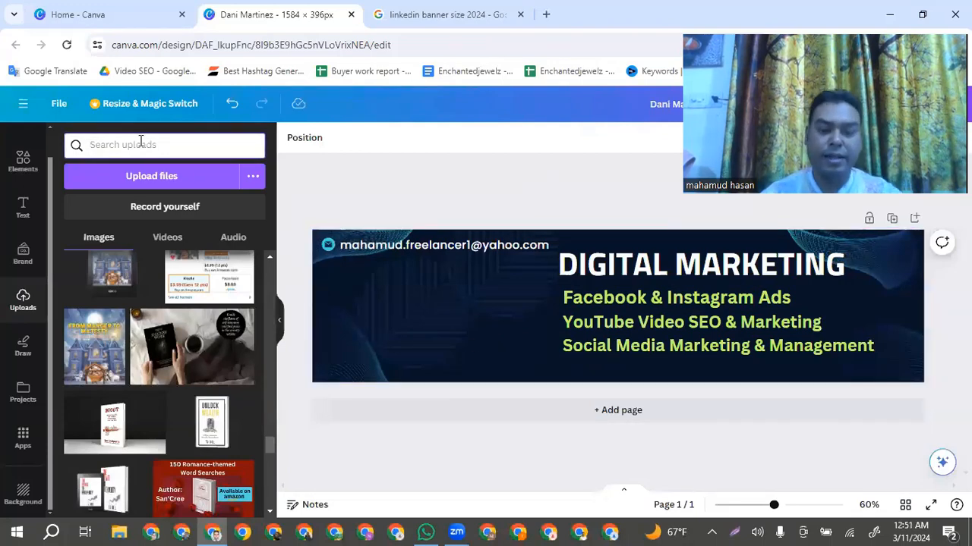
pyautogui.write('Hand')
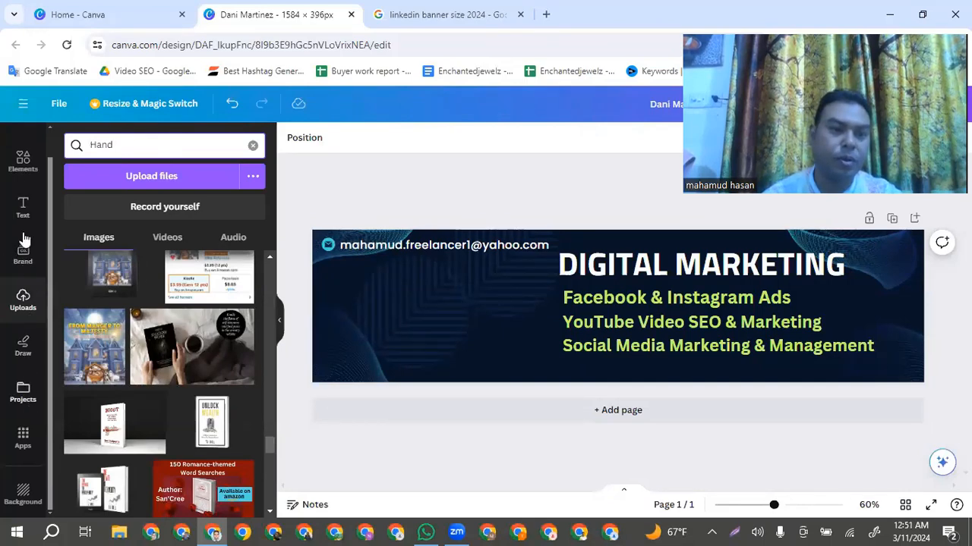
# Search the elements for "Hand" and place the yellow right-pointing hand graphic in the empty area beneath the contact e-mail
pyautogui.click(25, 161)
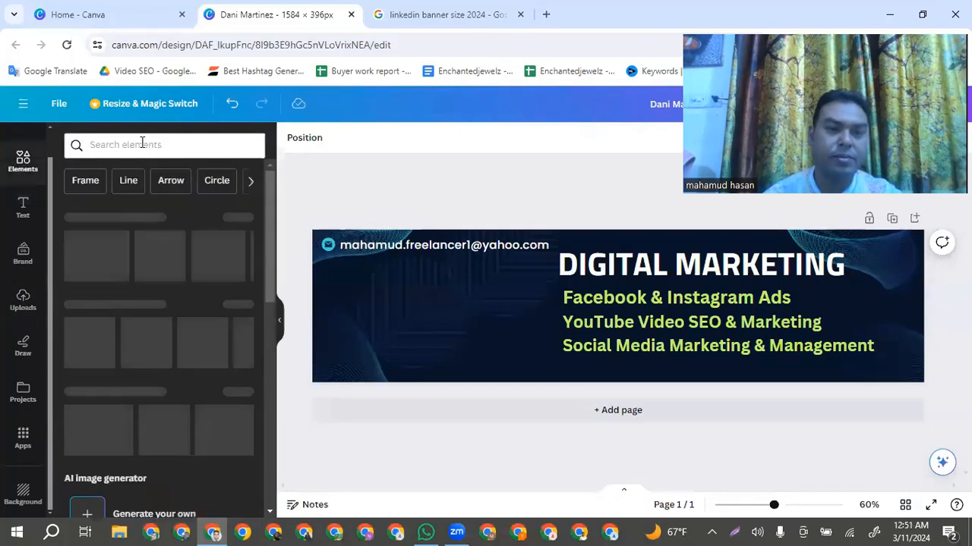
pyautogui.click(142, 144)
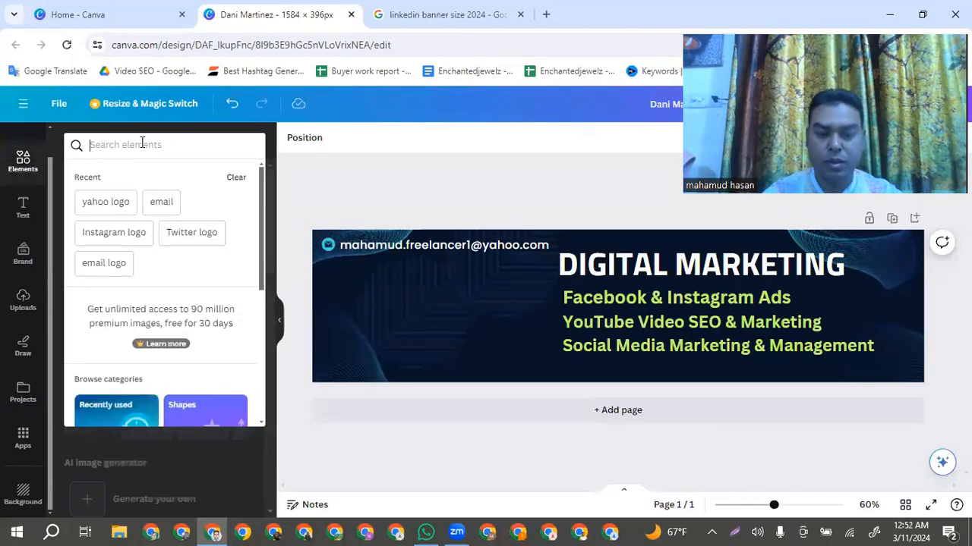
pyautogui.write('Hand')
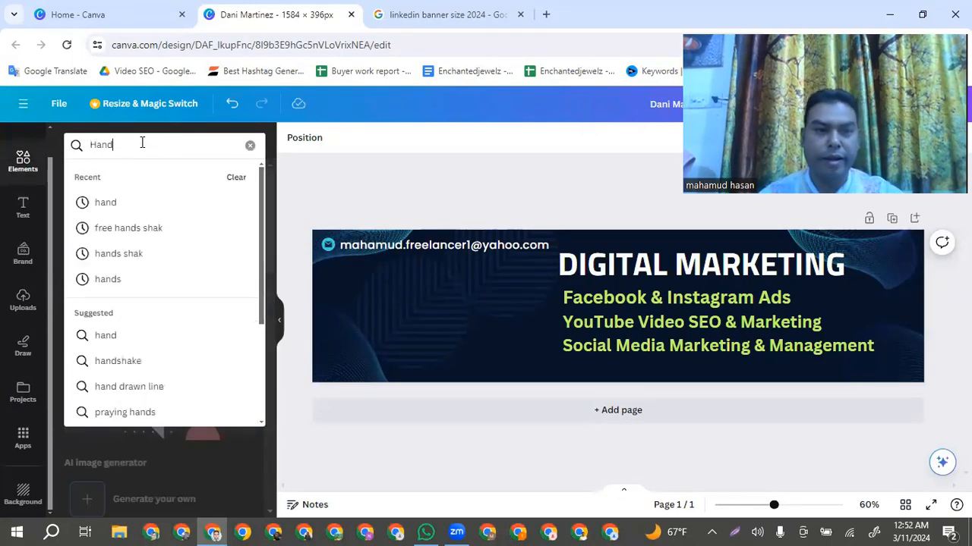
pyautogui.press('Return')
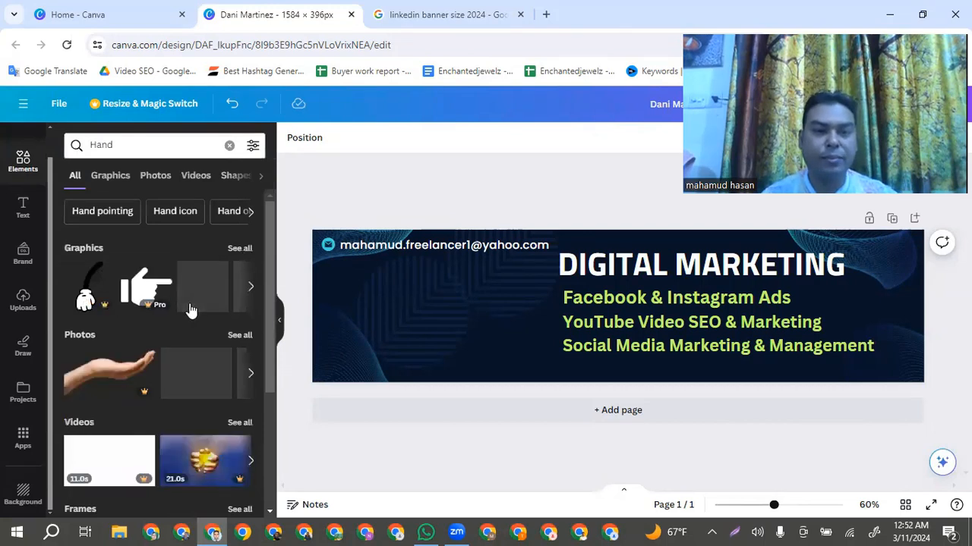
pyautogui.click(250, 286)
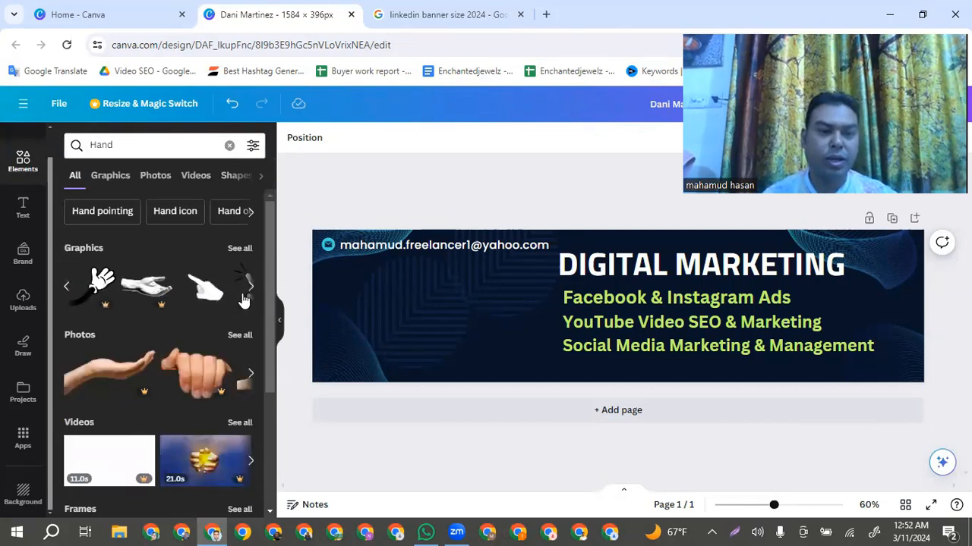
pyautogui.click(253, 286)
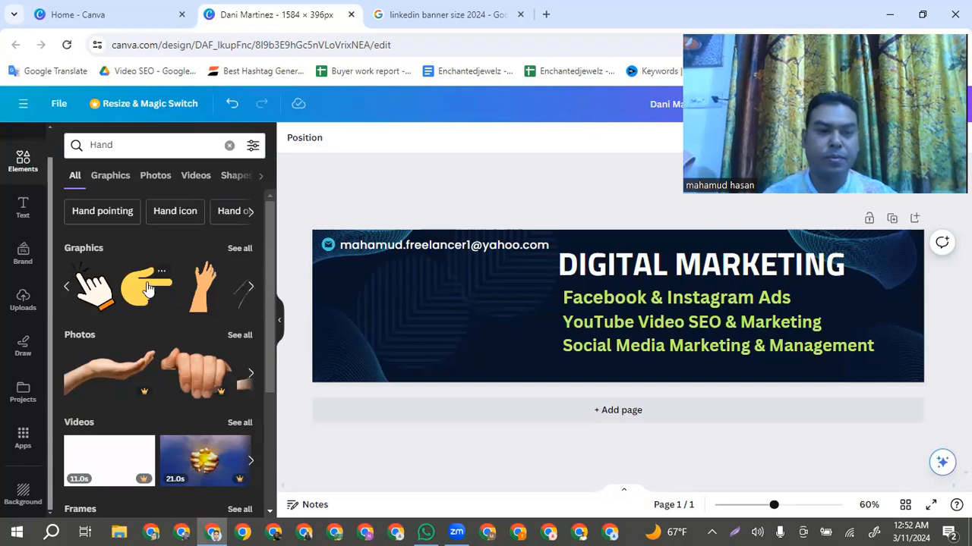
pyautogui.click(149, 289)
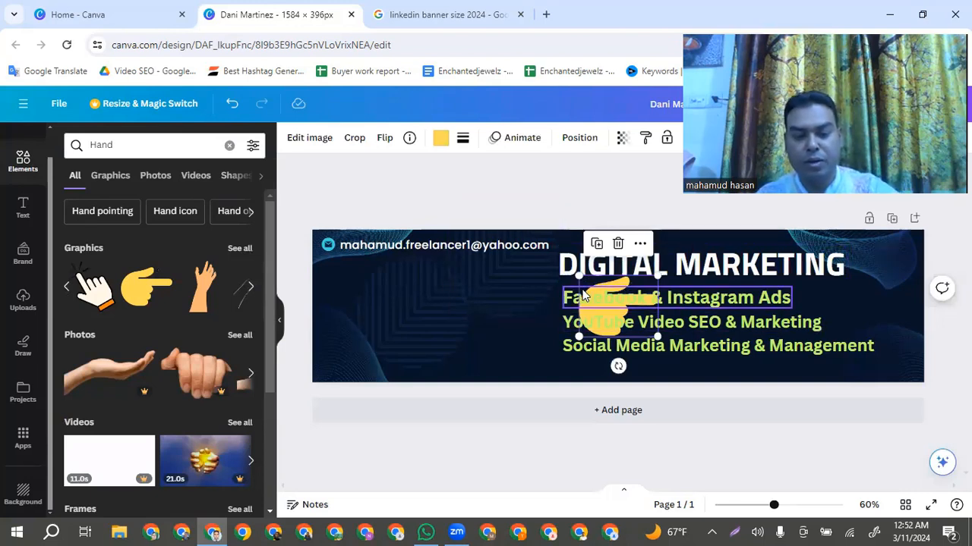
pyautogui.press('Delete')
pyautogui.moveTo(162, 296); pyautogui.dragTo(434, 307)
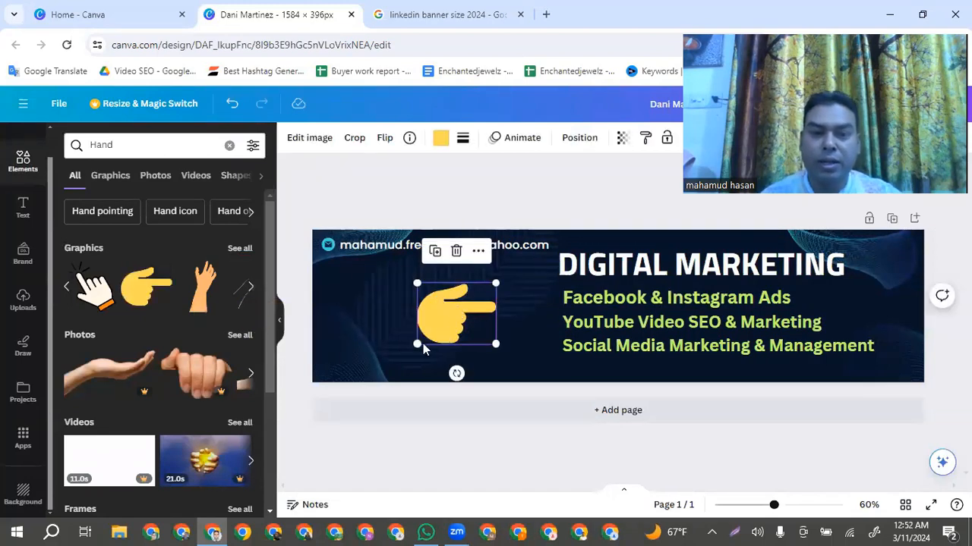
# Shrink the pointing hand to about text height and place it directly before "Facebook & Instagram Ads"
pyautogui.moveTo(416, 344); pyautogui.dragTo(544, 302)
pyautogui.click(528, 325)
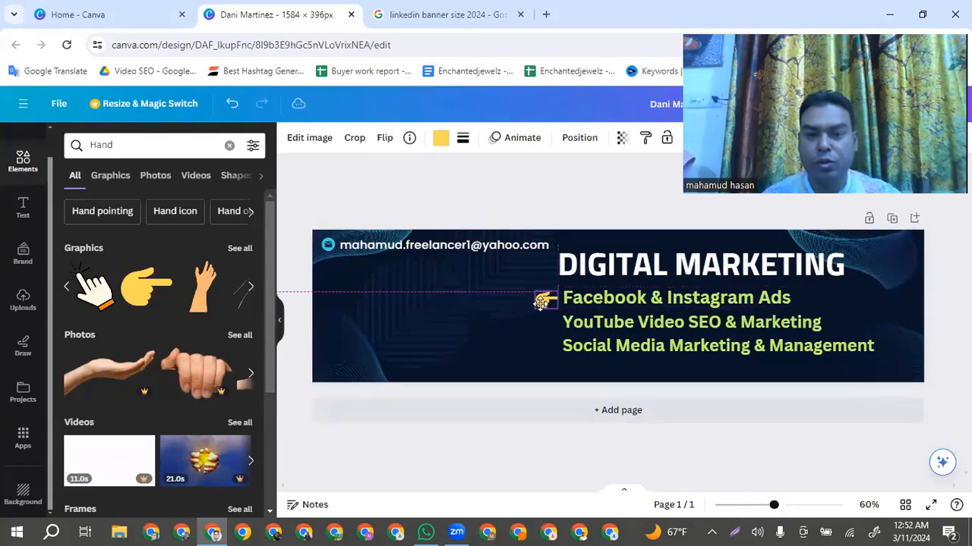
pyautogui.click(513, 326)
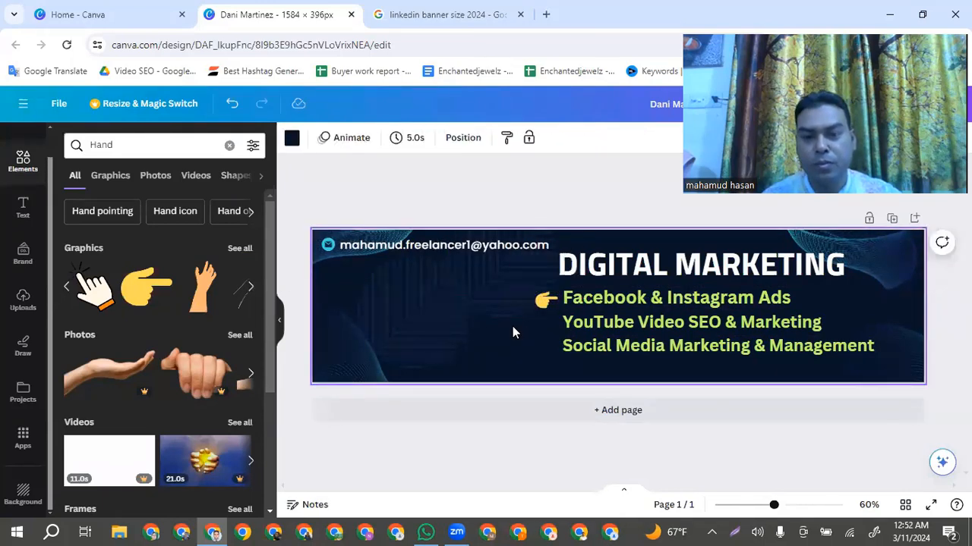
# Recolour the pointing hand beside "Facebook & Instagram Ads" to white
pyautogui.click(545, 300)
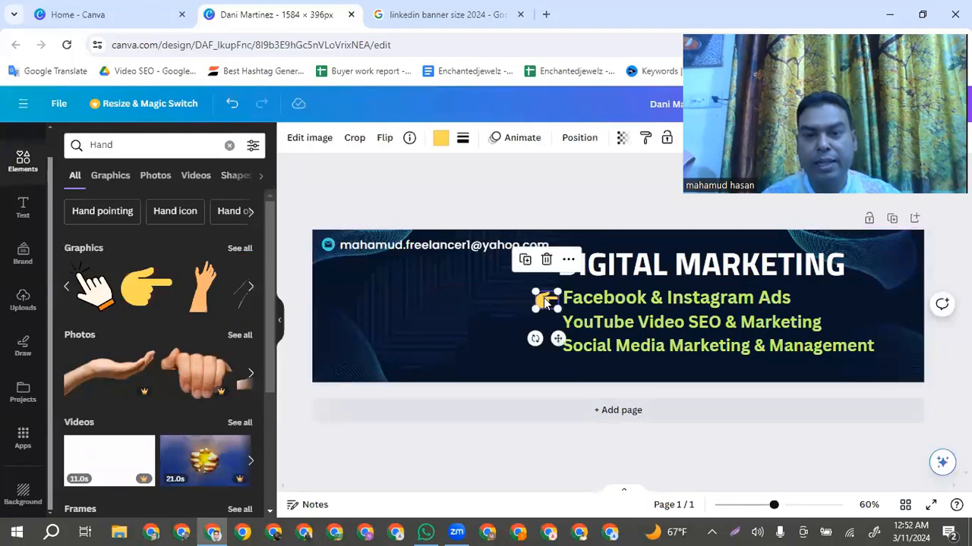
pyautogui.click(439, 140)
pyautogui.scroll(-2, 170, 384)
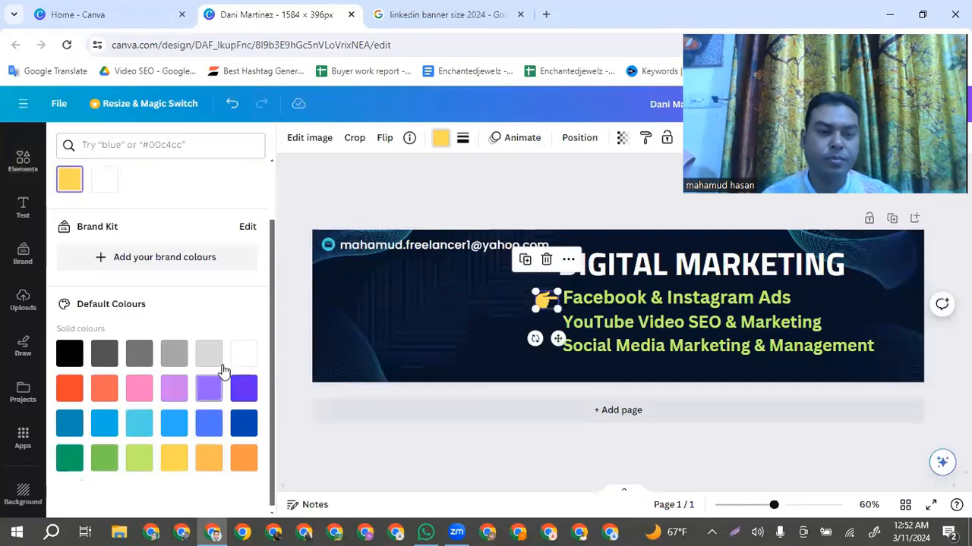
pyautogui.click(236, 356)
pyautogui.click(505, 339)
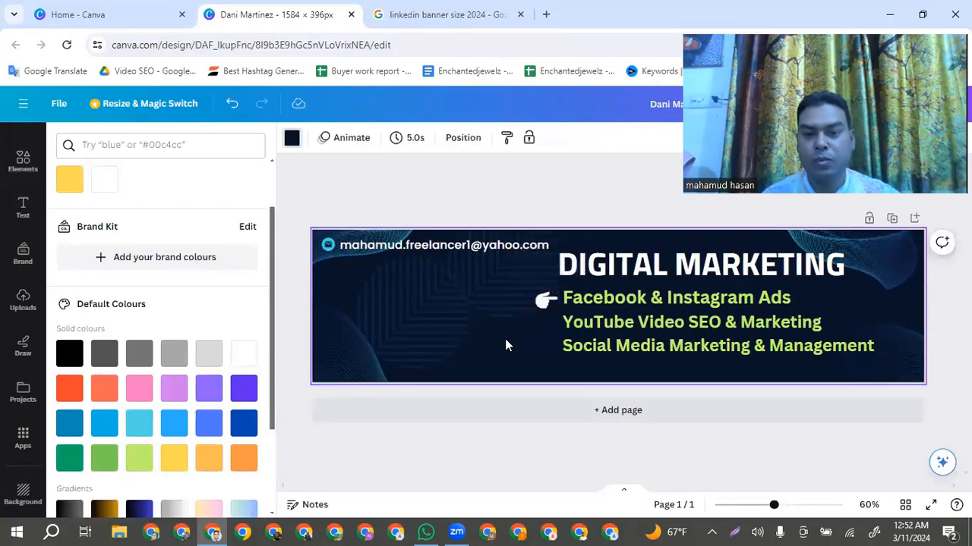
# Duplicate the white pointing hand and place copies directly before "YouTube Video SEO & Marketing" and "Social Media Marketing & Management"
pyautogui.click(548, 303)
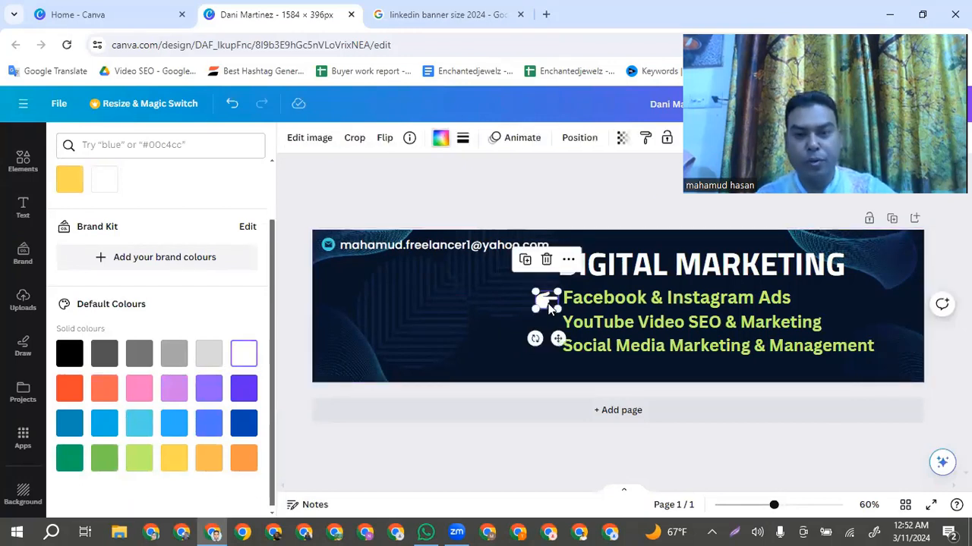
pyautogui.moveTo(548, 303); pyautogui.dragTo(544, 349)
pyautogui.hotkey('ctrl', 'd')
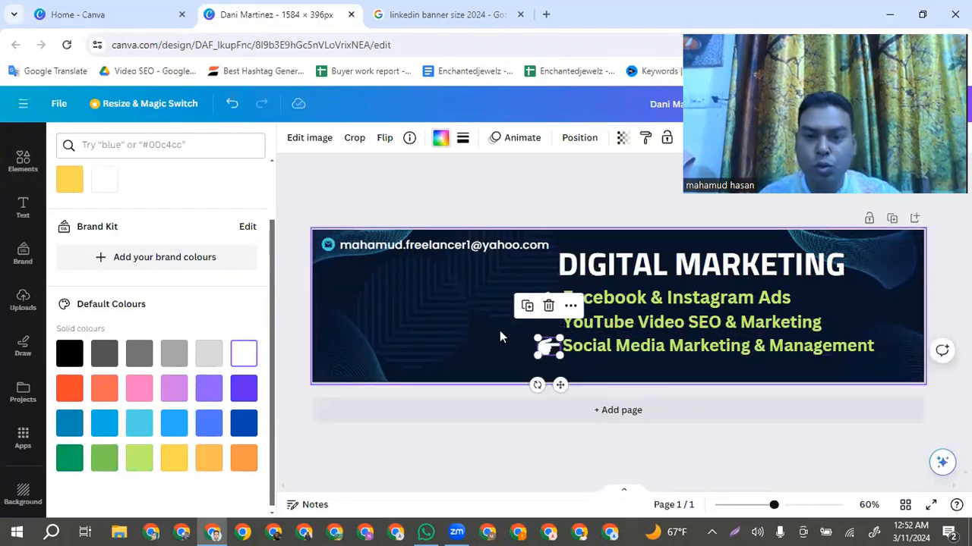
pyautogui.click(541, 322)
pyautogui.moveTo(544, 305); pyautogui.dragTo(542, 326)
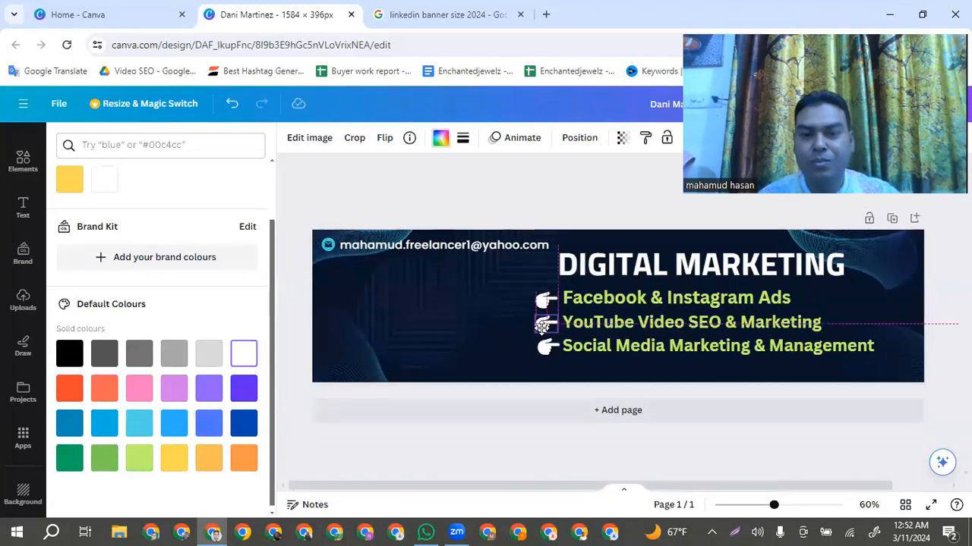
pyautogui.click(497, 348)
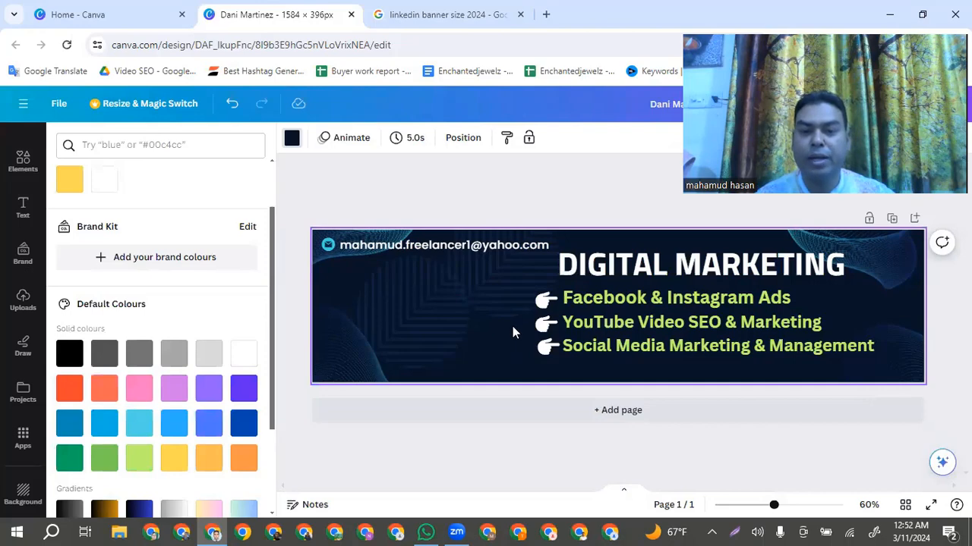
# Fine-tune the positions of the pointing hands beside "Facebook & Instagram Ads" and "YouTube Video SEO & Marketing"
pyautogui.click(545, 300)
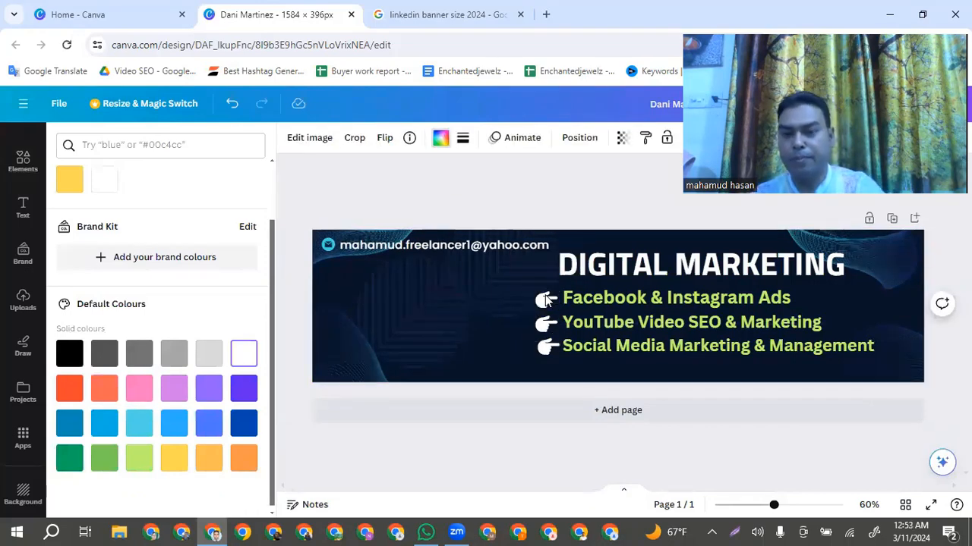
pyautogui.click(502, 331)
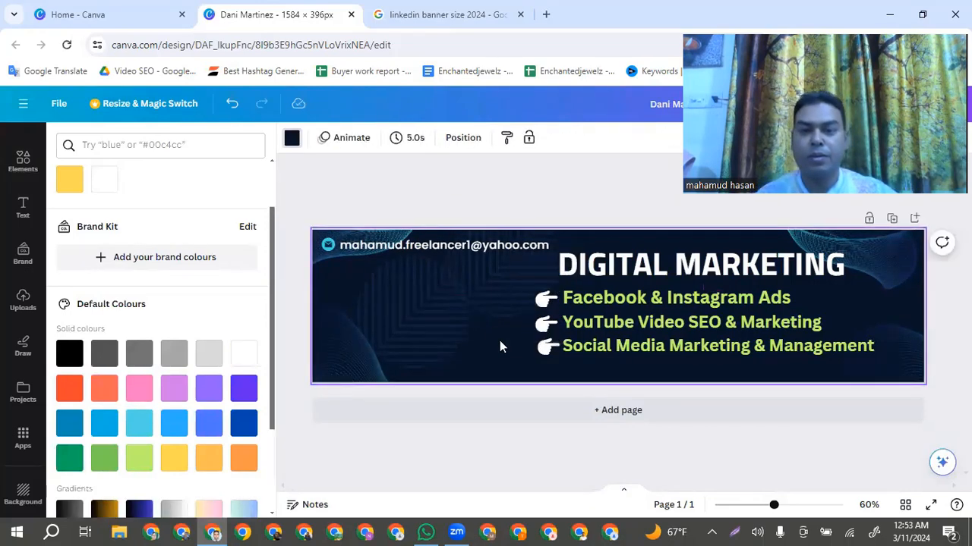
pyautogui.click(543, 326)
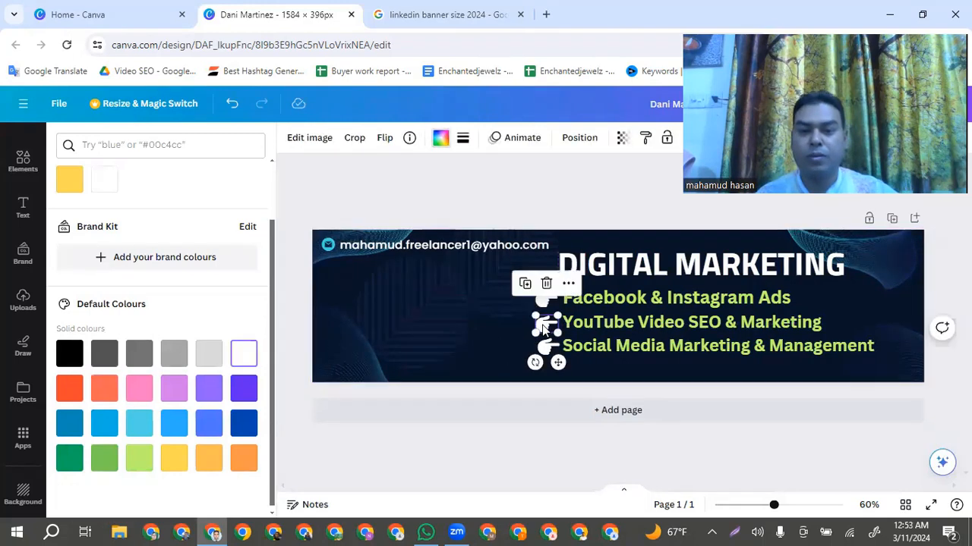
pyautogui.click(508, 343)
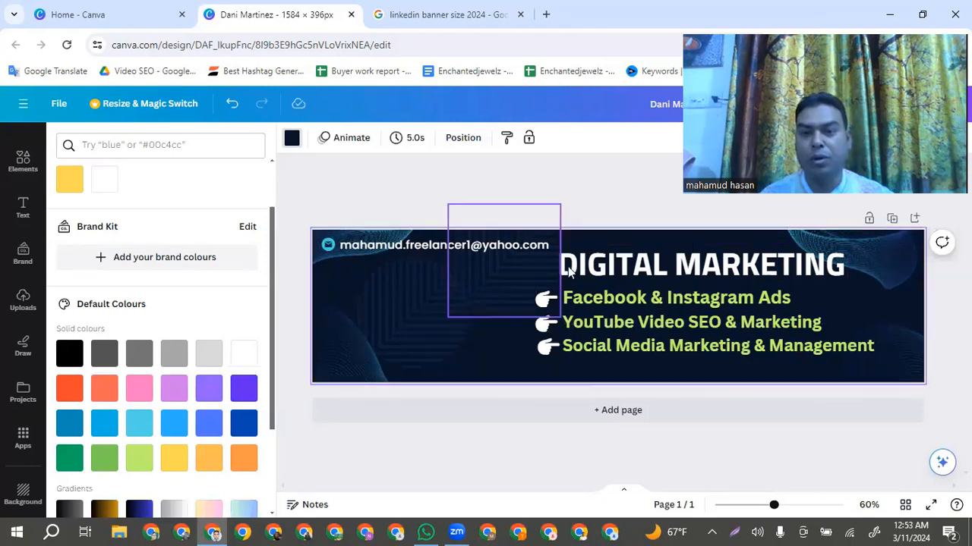
pyautogui.moveTo(827, 361); pyautogui.dragTo(711, 254)
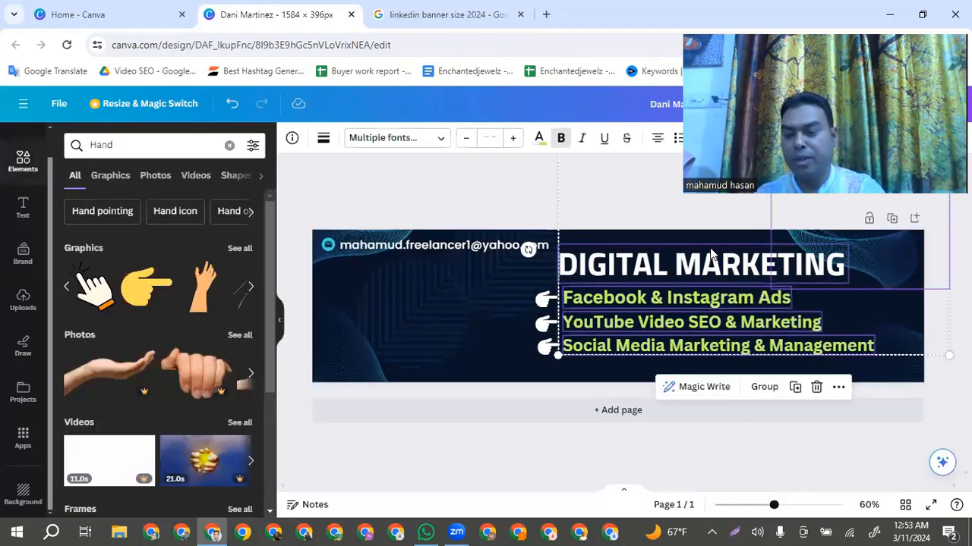
pyautogui.press('Up')
pyautogui.press('Up')
pyautogui.press('Up')
pyautogui.press('Up')
pyautogui.press('Up')
pyautogui.press('Up')
pyautogui.press('Up')
pyautogui.press('Up')
pyautogui.press('Up')
pyautogui.press('Up')
pyautogui.press('Up')
pyautogui.press('Up')
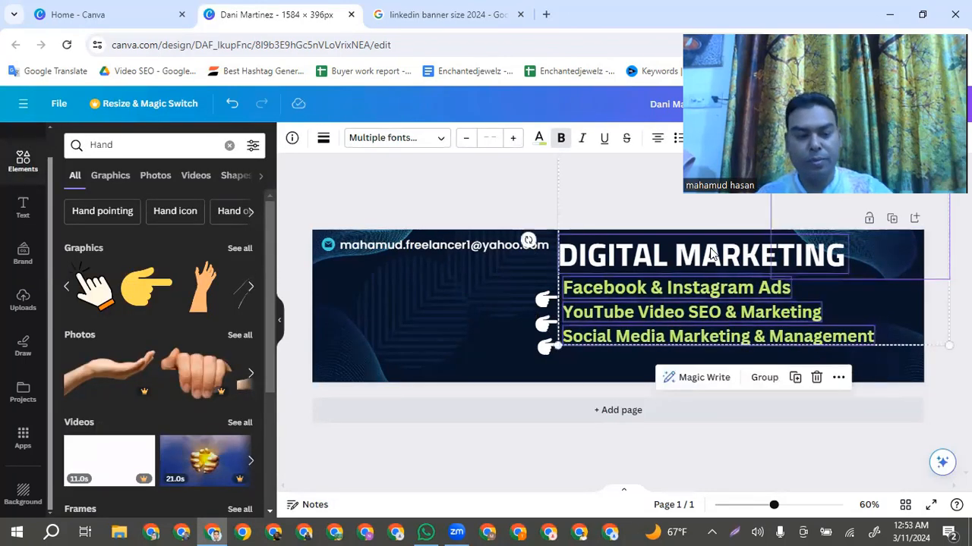
pyautogui.hotkey('ctrl', 'z')
pyautogui.hotkey('ctrl', 'z')
pyautogui.hotkey('ctrl', 'z')
pyautogui.hotkey('ctrl', 'z')
pyautogui.hotkey('ctrl', 'z')
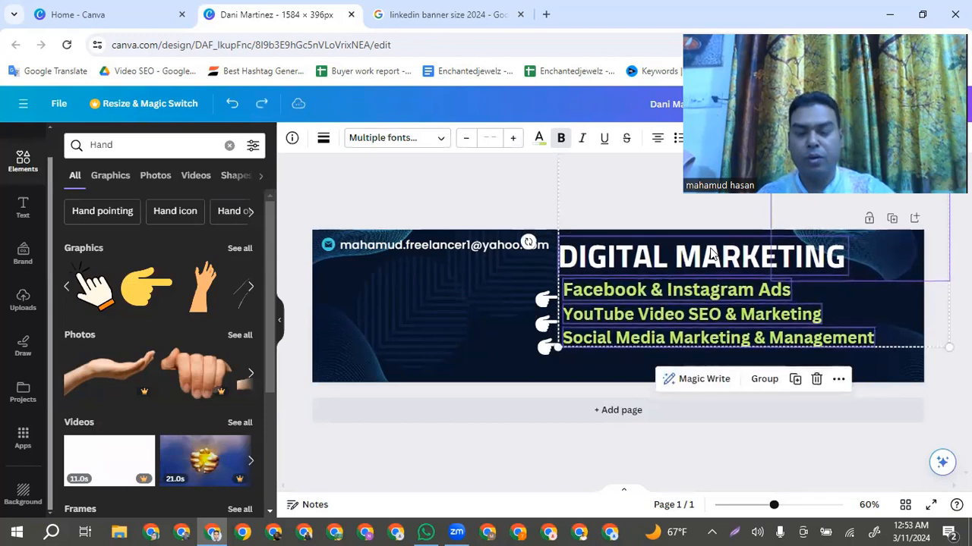
pyautogui.hotkey('ctrl', 'z')
pyautogui.hotkey('ctrl', 'z')
pyautogui.hotkey('ctrl', 'z')
pyautogui.hotkey('ctrl', 'z')
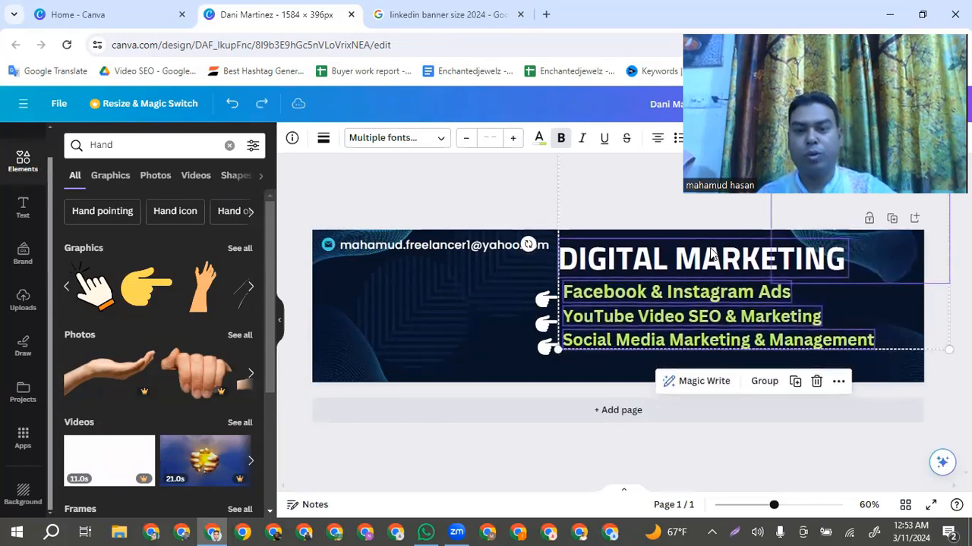
pyautogui.hotkey('ctrl', 'z')
pyautogui.hotkey('ctrl', 'z')
pyautogui.hotkey('ctrl', 'z')
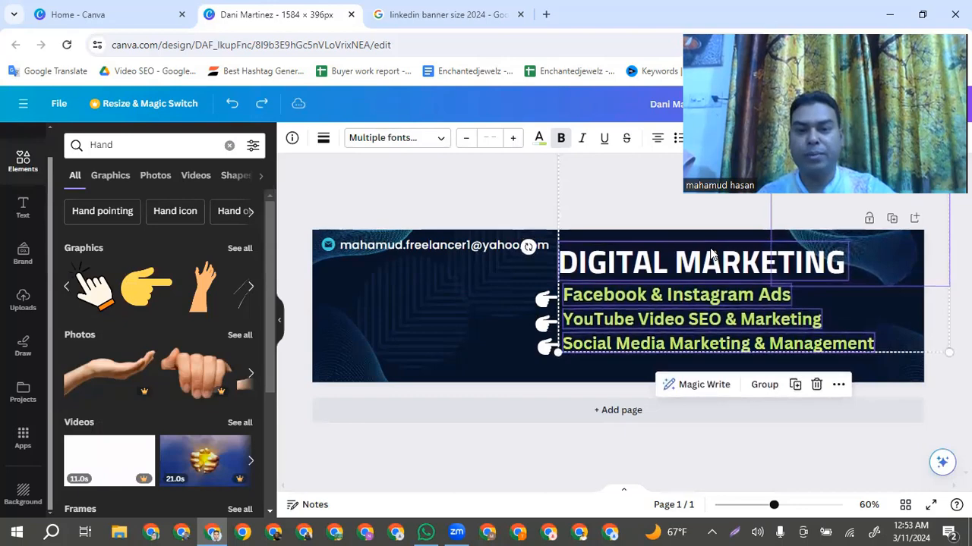
pyautogui.click(506, 357)
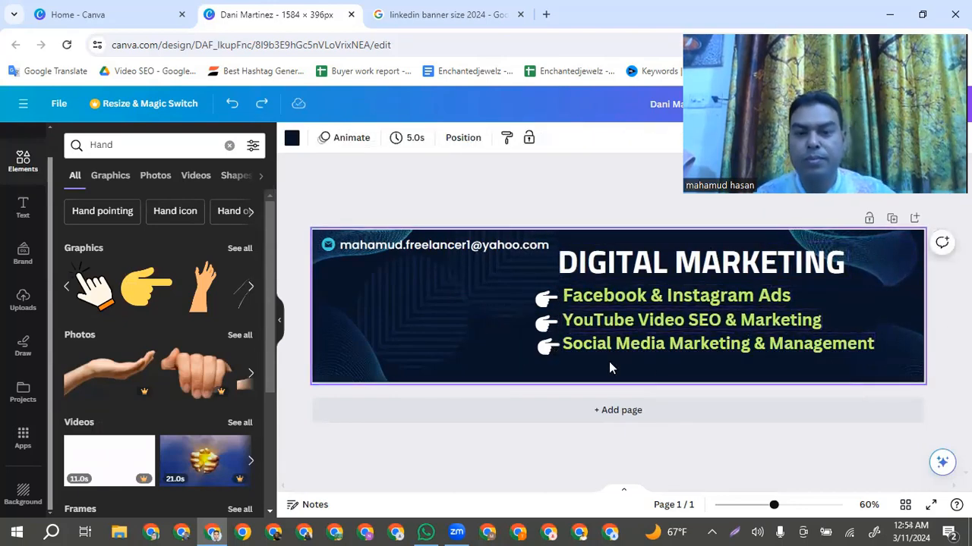
pyautogui.moveTo(665, 372); pyautogui.dragTo(565, 283)
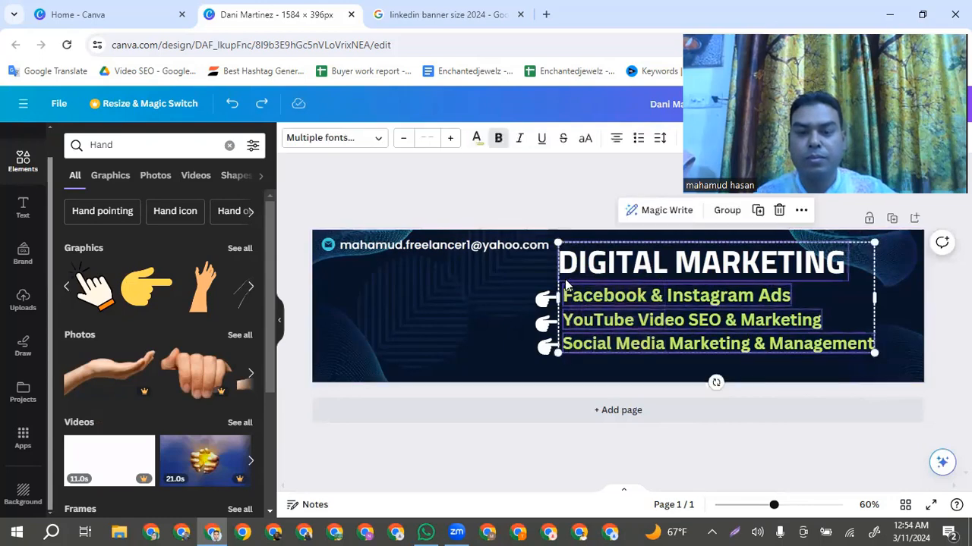
pyautogui.click(502, 354)
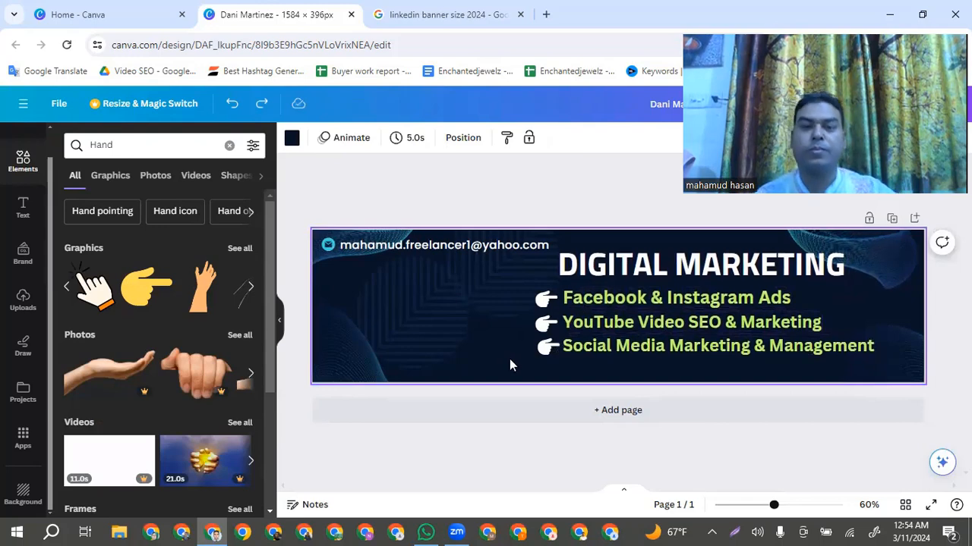
# Move the "DIGITAL MARKETING" heading, the three service lines and their pointing hands up together slightly, leaving room beneath them
pyautogui.moveTo(524, 364); pyautogui.dragTo(682, 263)
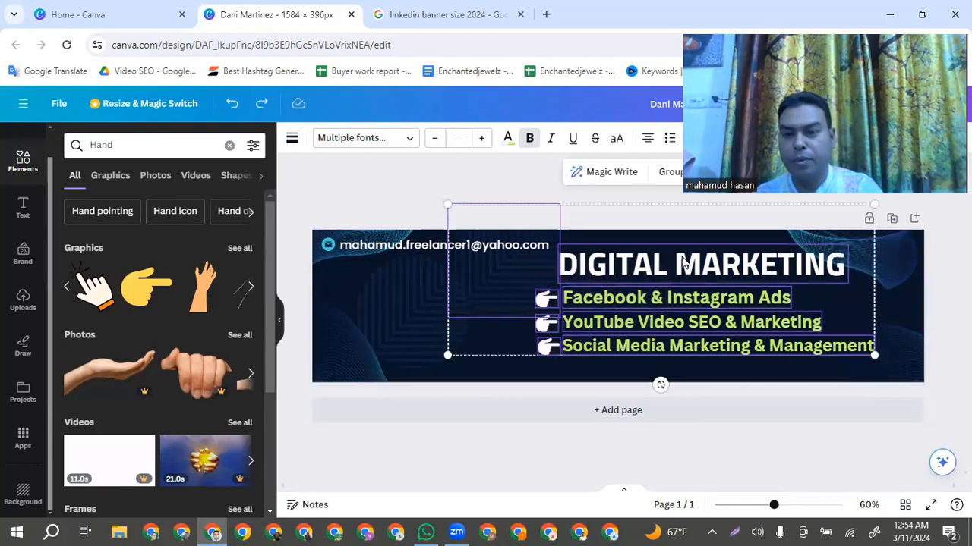
pyautogui.press('Up')
pyautogui.press('Up')
pyautogui.press('Up')
pyautogui.press('Up')
pyautogui.press('Up')
pyautogui.press('Up')
pyautogui.press('Up')
pyautogui.press('Up')
pyautogui.press('Up')
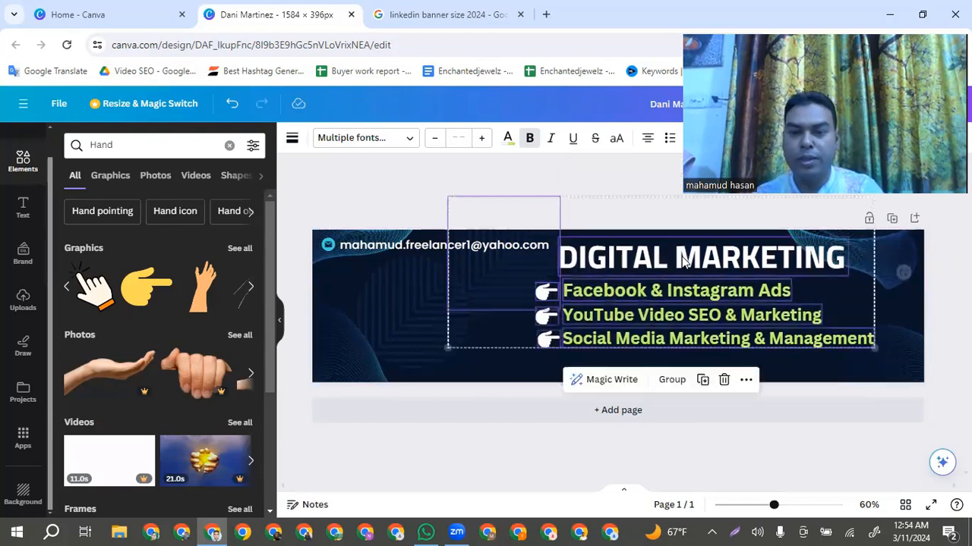
pyautogui.click(495, 369)
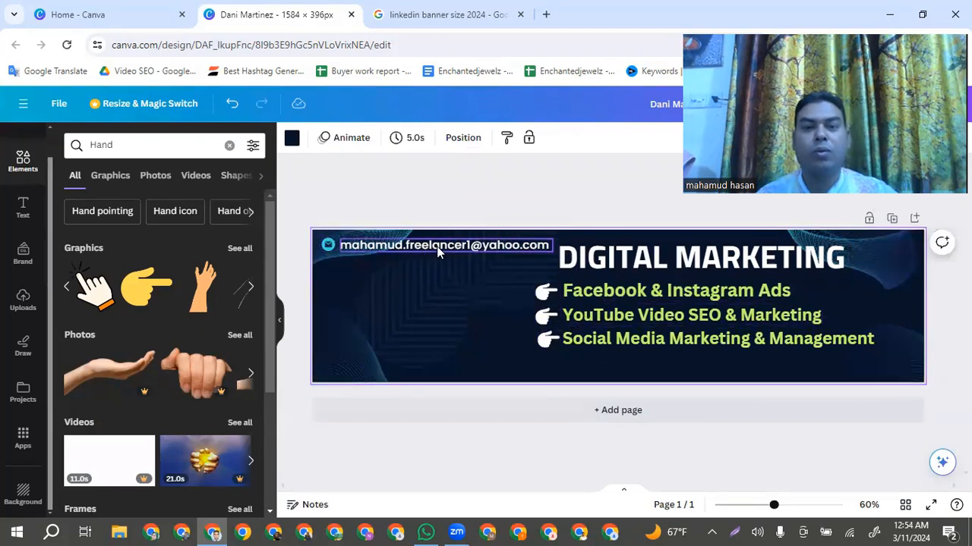
# Lock the decorative pattern shapes in the banner background around the contact e-mail
pyautogui.click(408, 317)
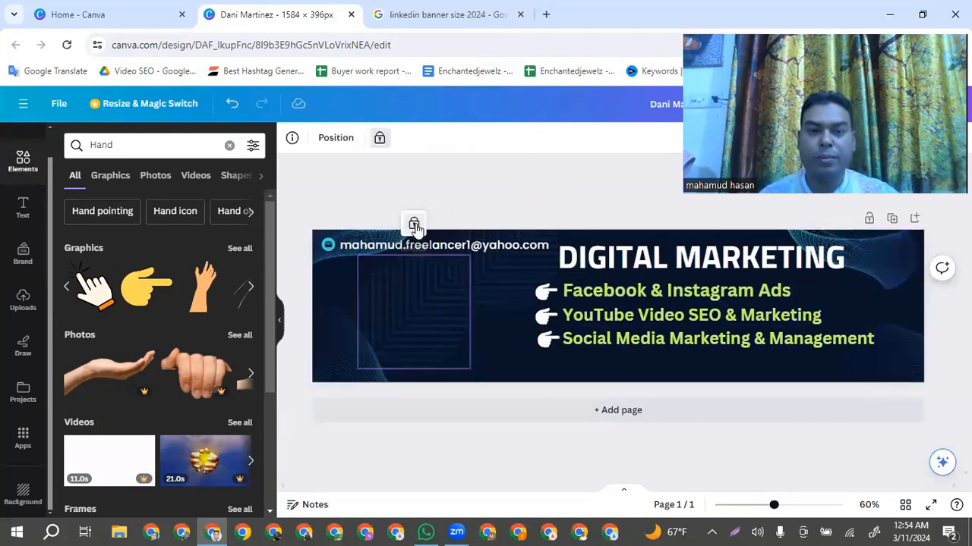
pyautogui.click(492, 295)
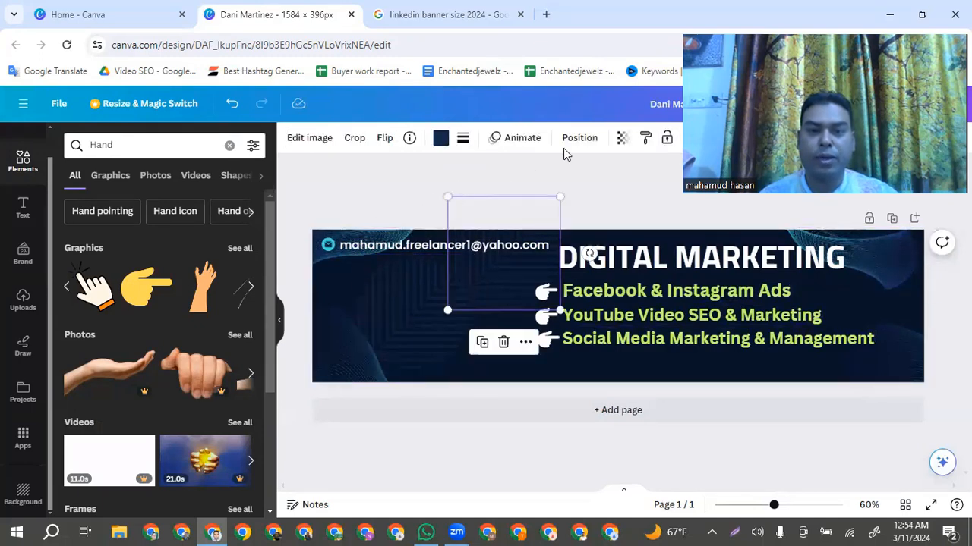
pyautogui.click(667, 137)
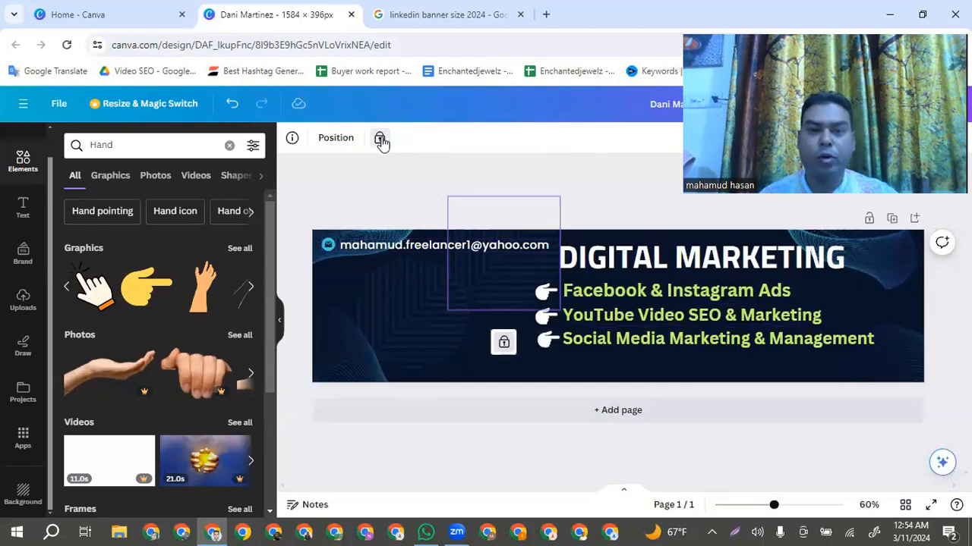
pyautogui.click(350, 337)
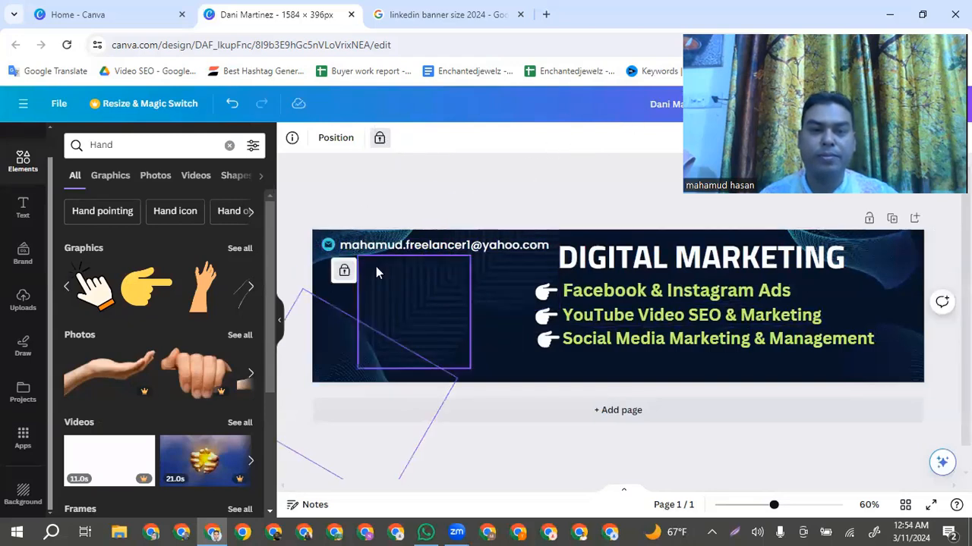
pyautogui.click(475, 182)
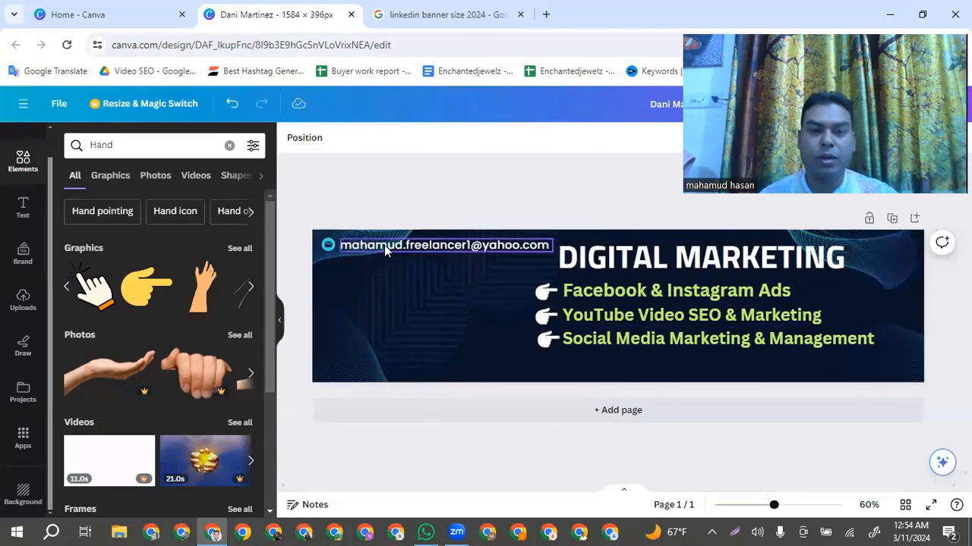
pyautogui.click(438, 265)
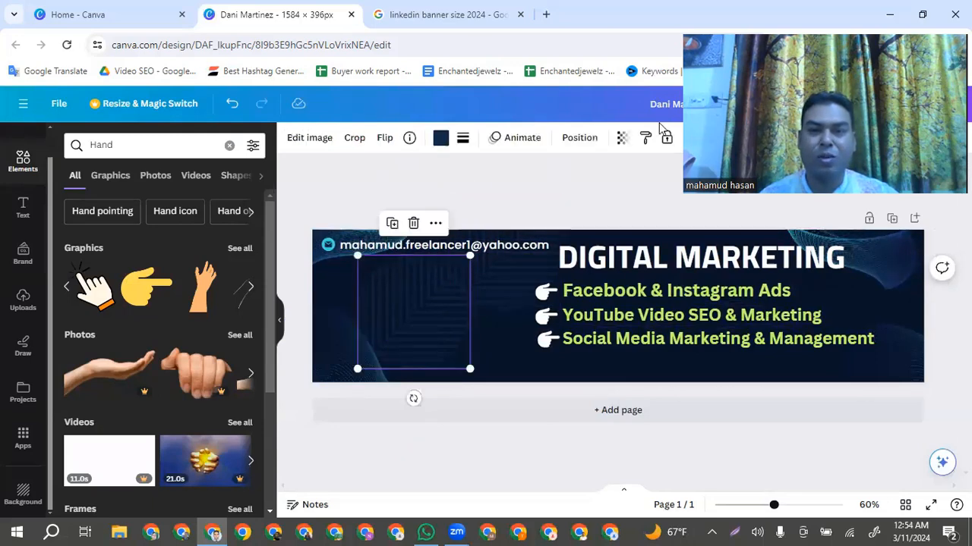
pyautogui.click(566, 185)
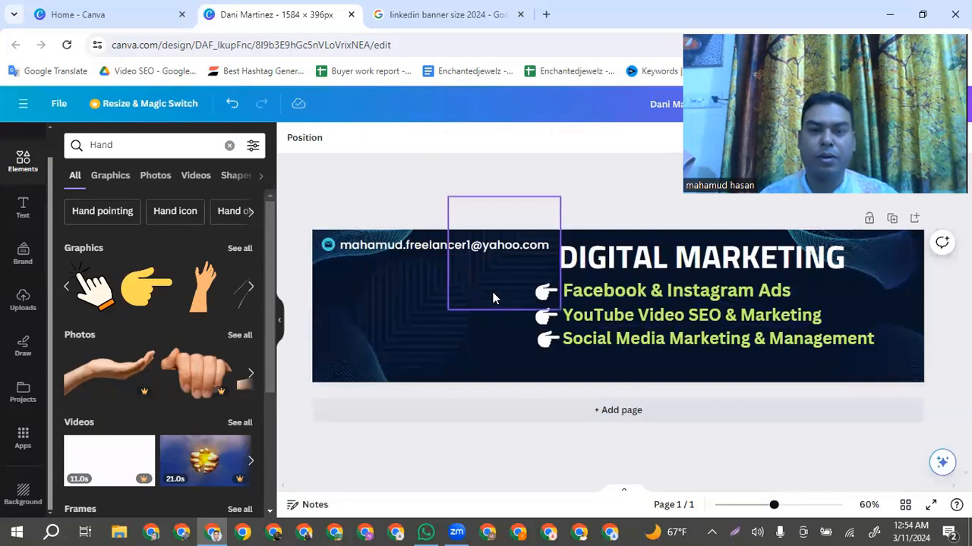
pyautogui.click(493, 298)
pyautogui.click(418, 195)
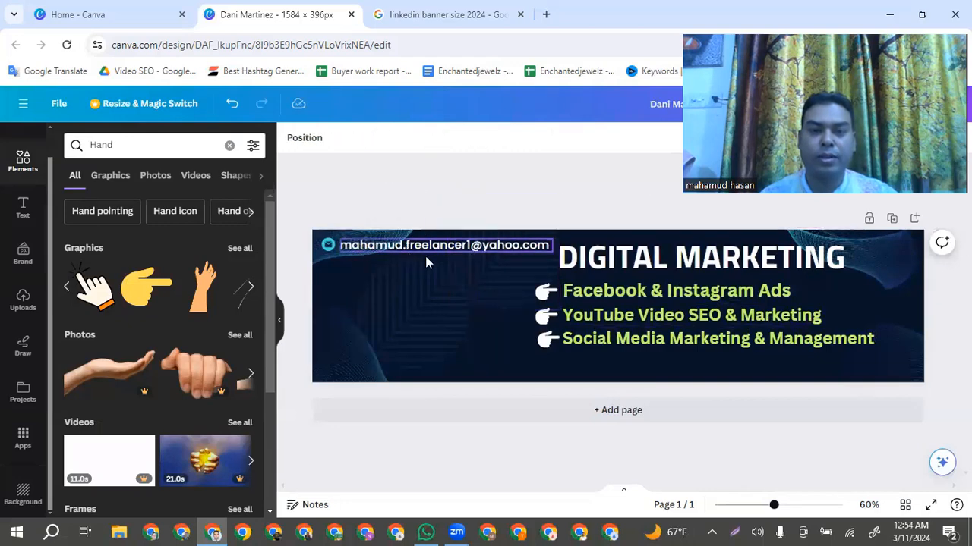
pyautogui.click(473, 268)
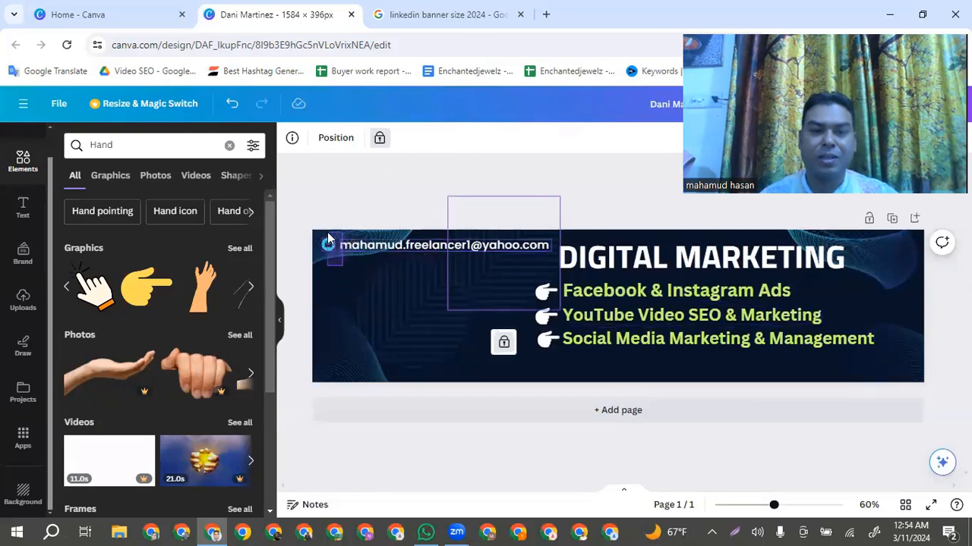
# Move the contact e-mail and its envelope icon beneath "Social Media Marketing & Management" and enlarge them to font size 29.4
pyautogui.moveTo(327, 232); pyautogui.dragTo(631, 359)
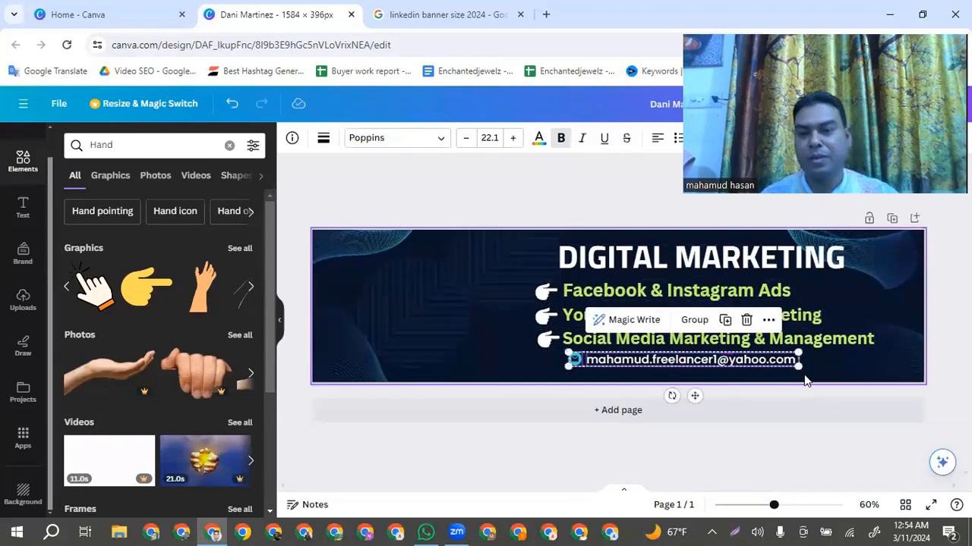
pyautogui.moveTo(817, 374); pyautogui.dragTo(873, 388)
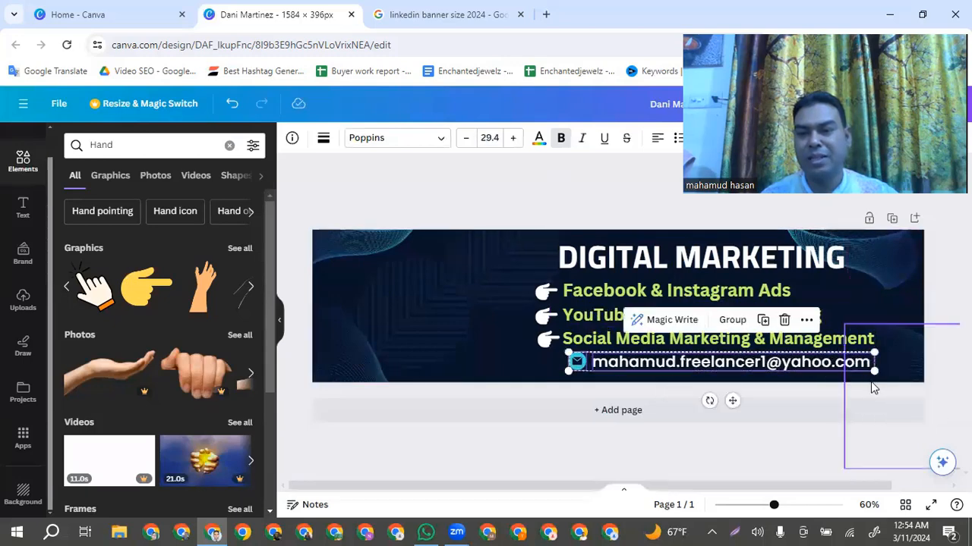
pyautogui.click(880, 292)
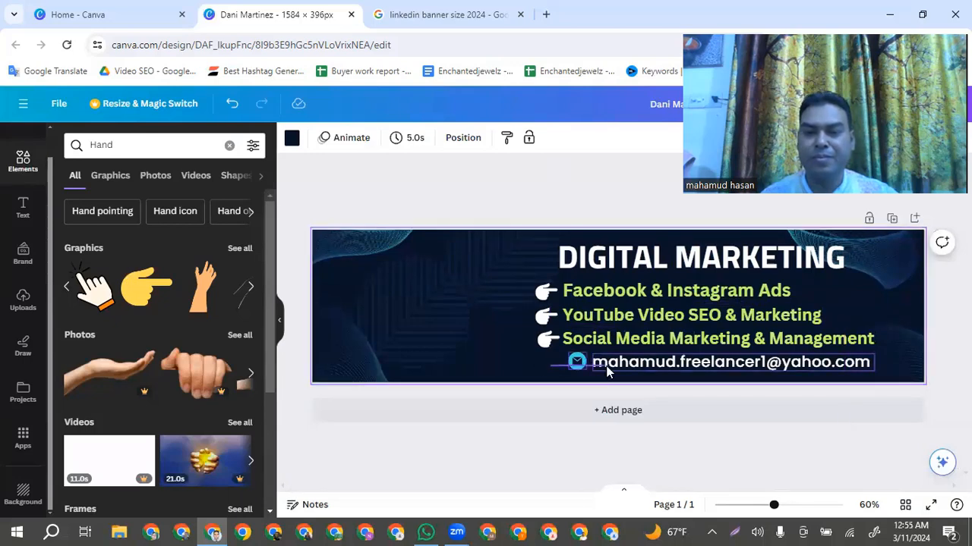
# Align the envelope icon under the pointing hands and the contact e-mail's start with the service lines
pyautogui.moveTo(606, 370); pyautogui.dragTo(544, 364)
pyautogui.click(503, 359)
pyautogui.click(483, 357)
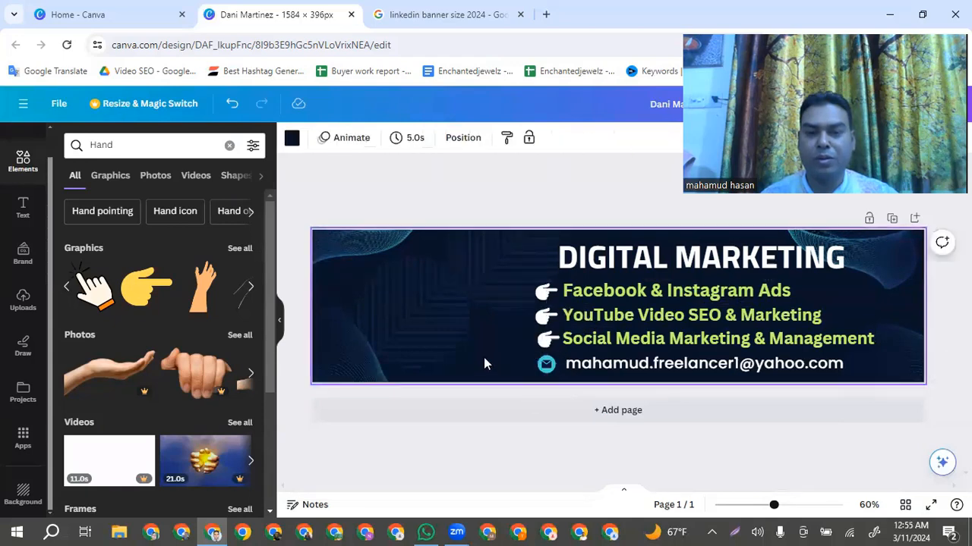
pyautogui.moveTo(620, 367); pyautogui.dragTo(618, 367)
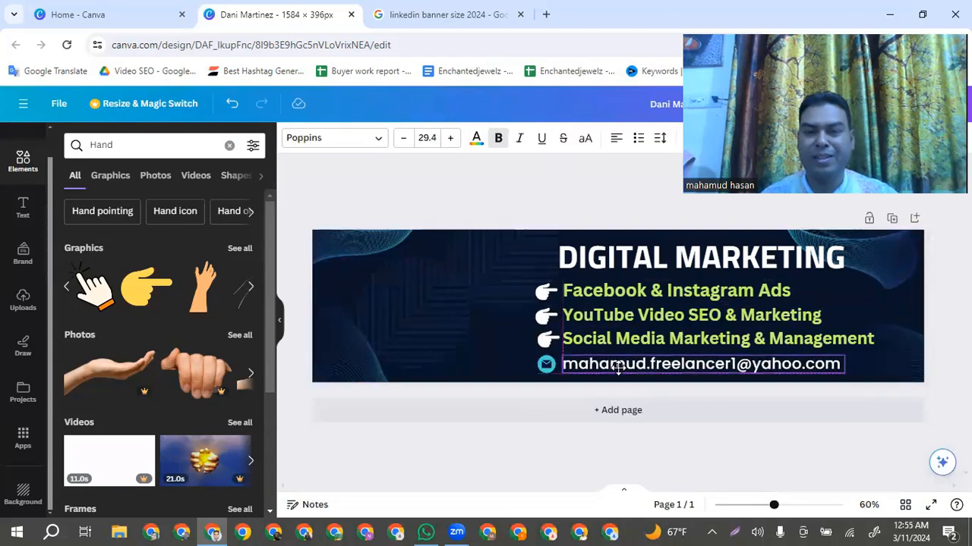
pyautogui.click(508, 335)
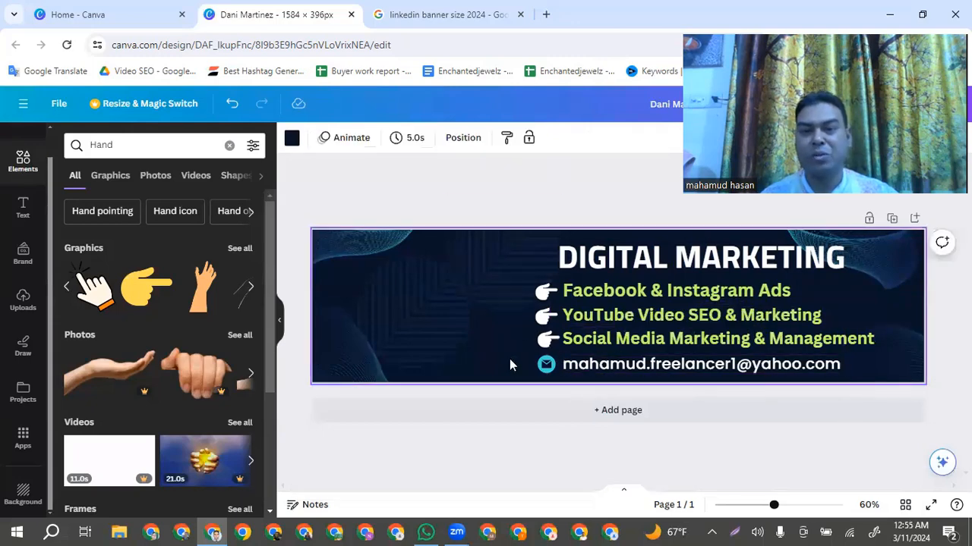
# Shrink the heading, service lines, hand icons and e-mail row together slightly and centre the block vertically in the banner
pyautogui.moveTo(511, 365); pyautogui.dragTo(848, 360)
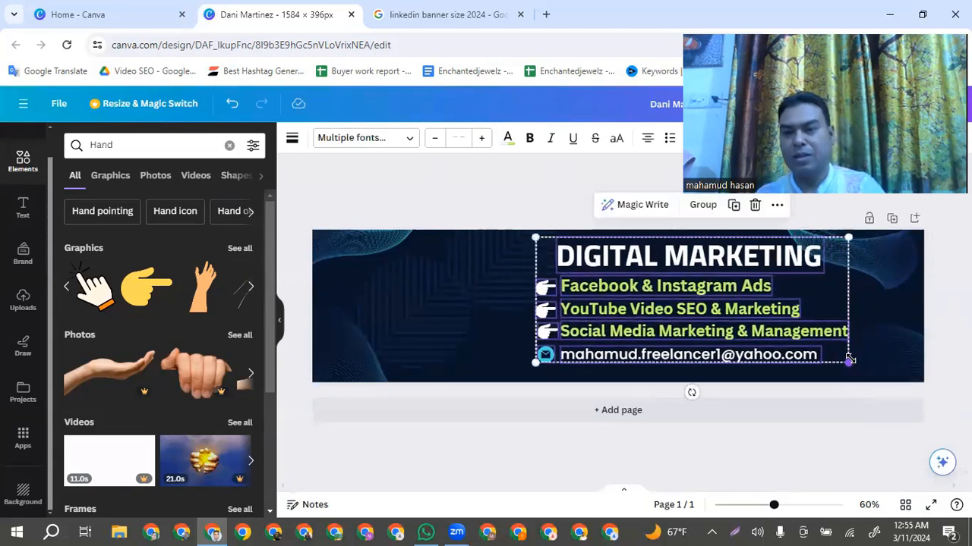
pyautogui.click(849, 360)
pyautogui.press('Down')
pyautogui.press('Down')
pyautogui.press('Down')
pyautogui.press('Down')
pyautogui.press('Down')
pyautogui.press('Down')
pyautogui.press('Down')
pyautogui.press('Down')
pyautogui.press('Down')
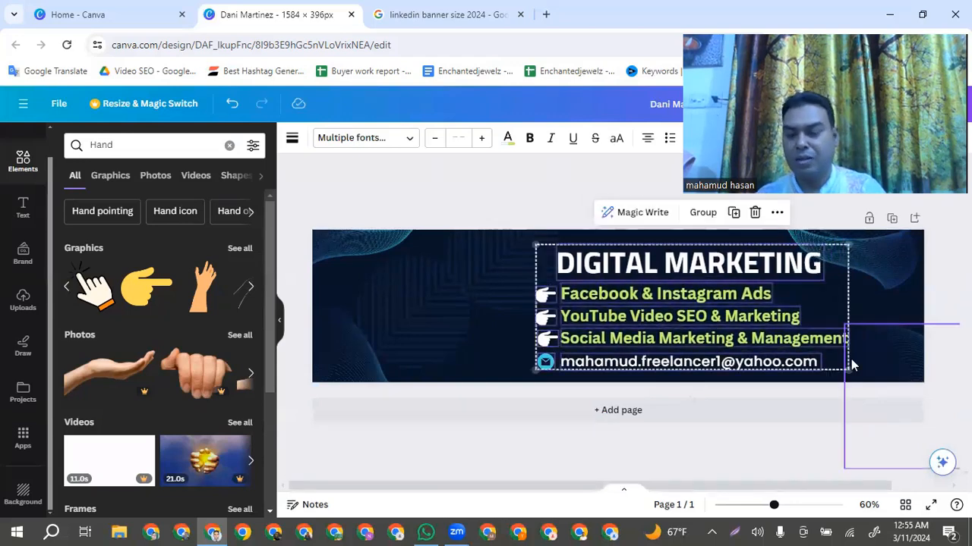
pyautogui.press('Up')
pyautogui.press('Up')
pyautogui.press('Up')
pyautogui.press('Up')
pyautogui.press('Up')
pyautogui.press('Up')
pyautogui.press('Up')
pyautogui.press('Up')
pyautogui.press('Up')
pyautogui.press('Up')
pyautogui.press('Up')
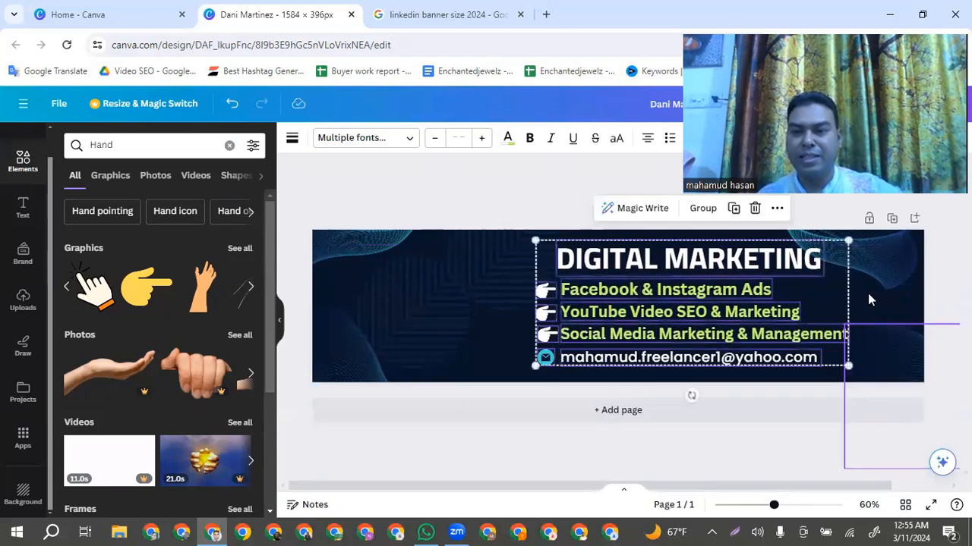
pyautogui.click(513, 337)
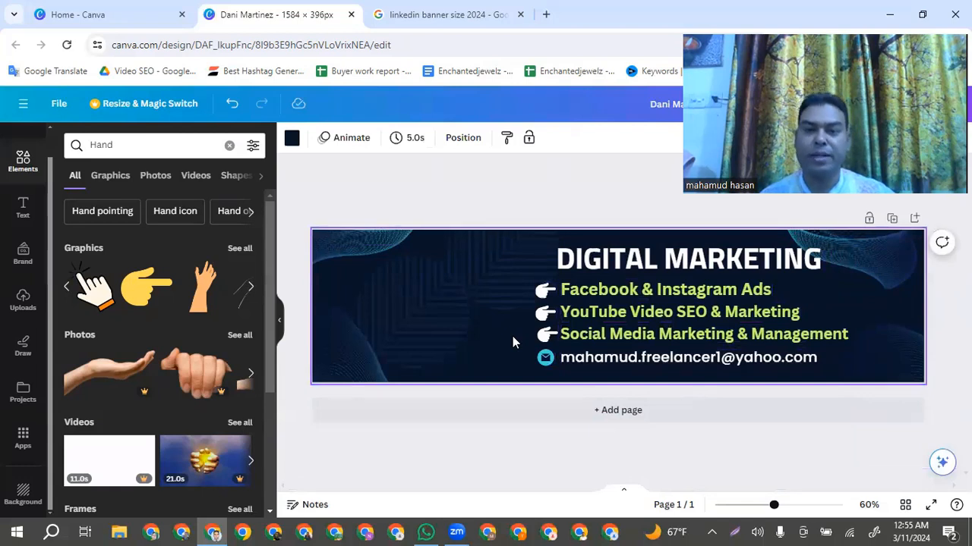
# Move the "DIGITAL MARKETING" heading so it starts level with the pointing hands, and enlarge it slightly
pyautogui.moveTo(746, 260); pyautogui.dragTo(717, 258)
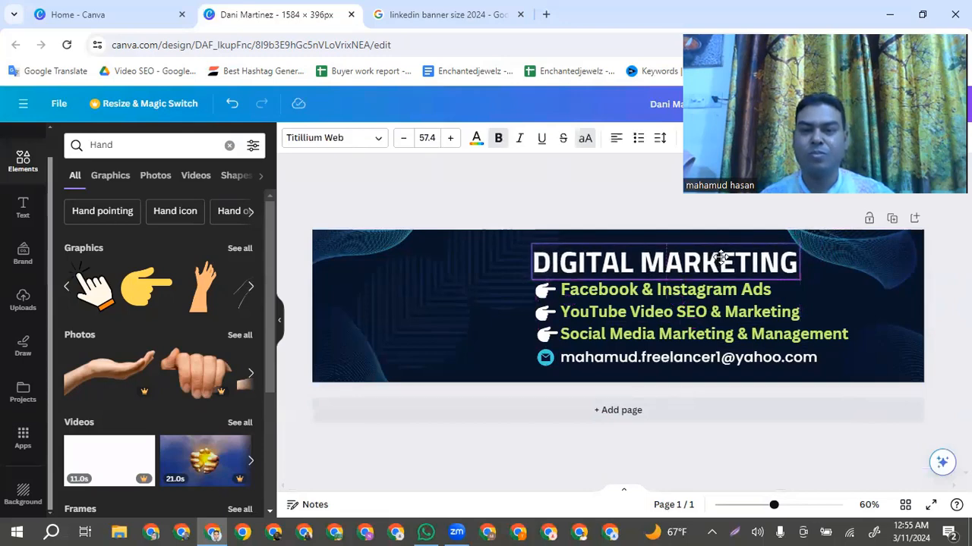
pyautogui.click(721, 260)
pyautogui.moveTo(801, 243); pyautogui.dragTo(813, 243)
pyautogui.click(511, 325)
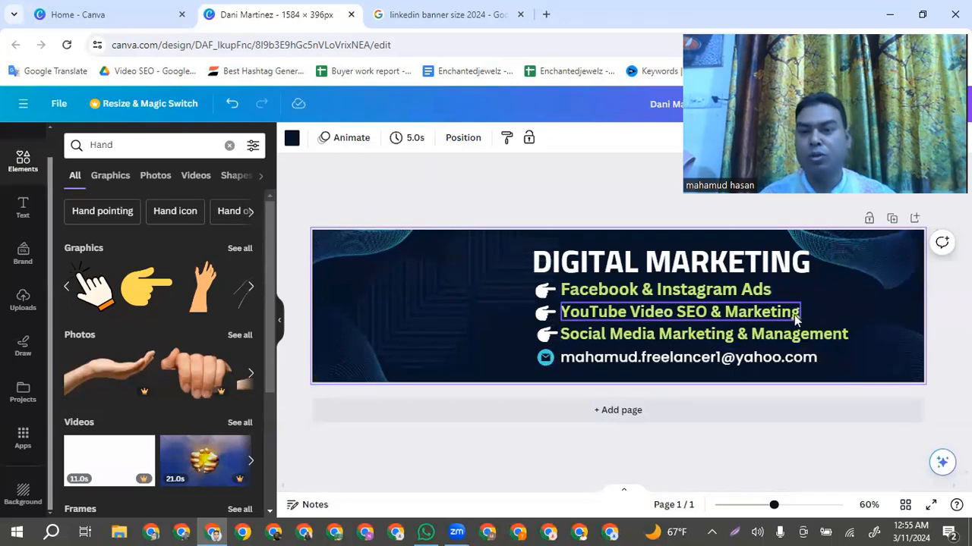
# Add the uploaded cut-out photo of the standing man in the blue shirt, hand extended, to the banner's empty area beside the text
pyautogui.scroll(-3, 173, 385)
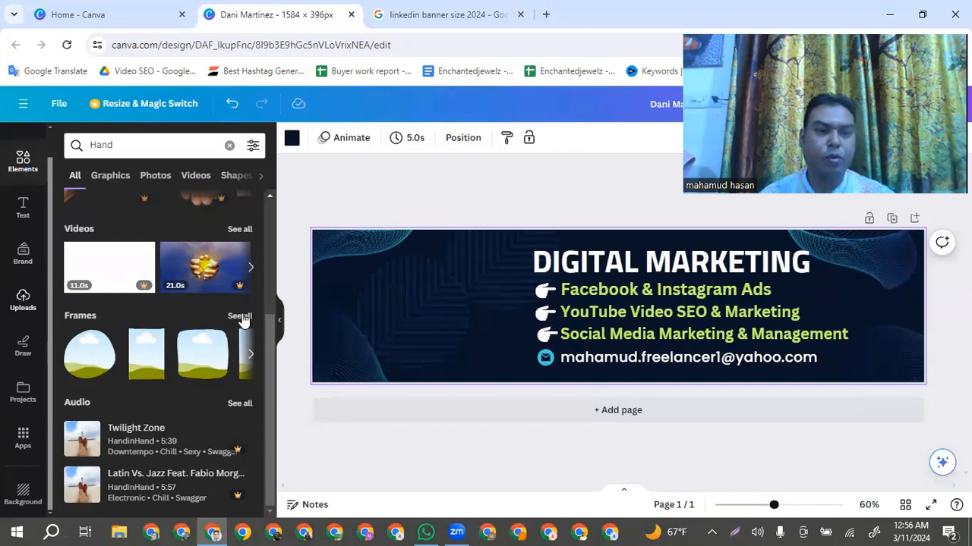
pyautogui.scroll(-6, 266, 319)
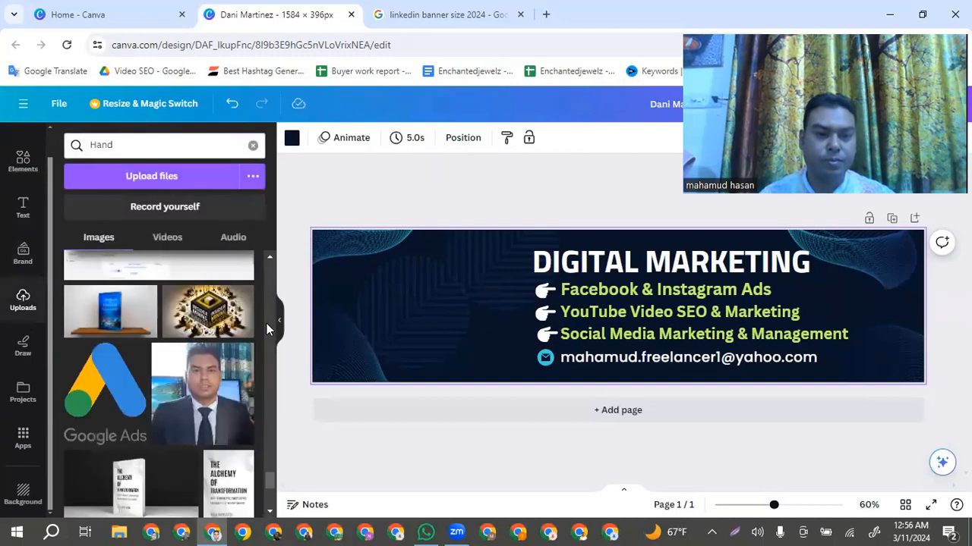
pyautogui.scroll(-5, 267, 324)
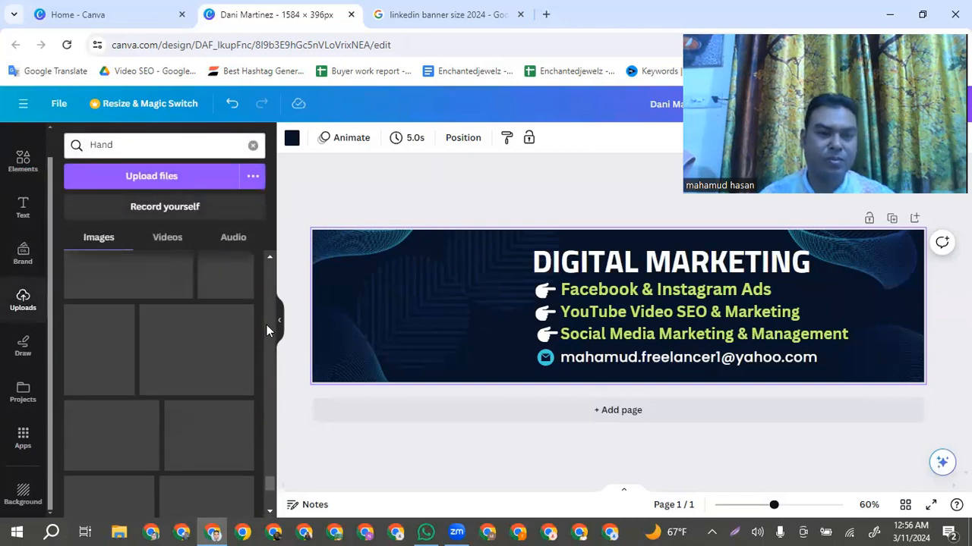
pyautogui.scroll(-3, 266, 324)
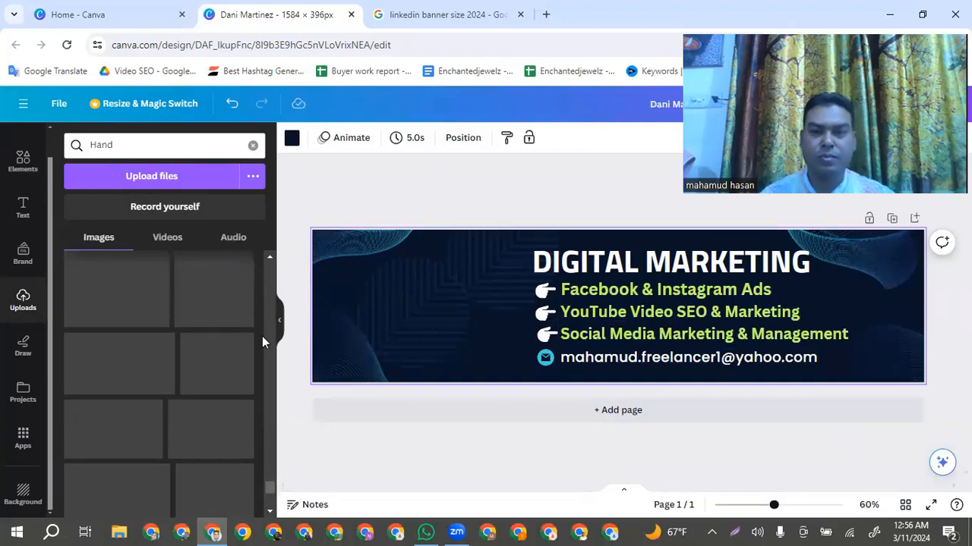
pyautogui.scroll(-2, 262, 337)
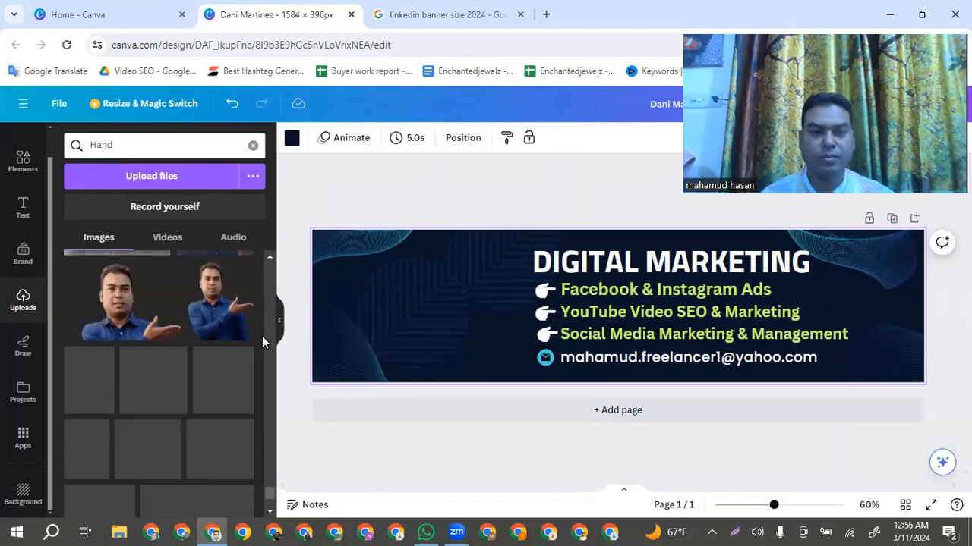
pyautogui.scroll(1, 262, 337)
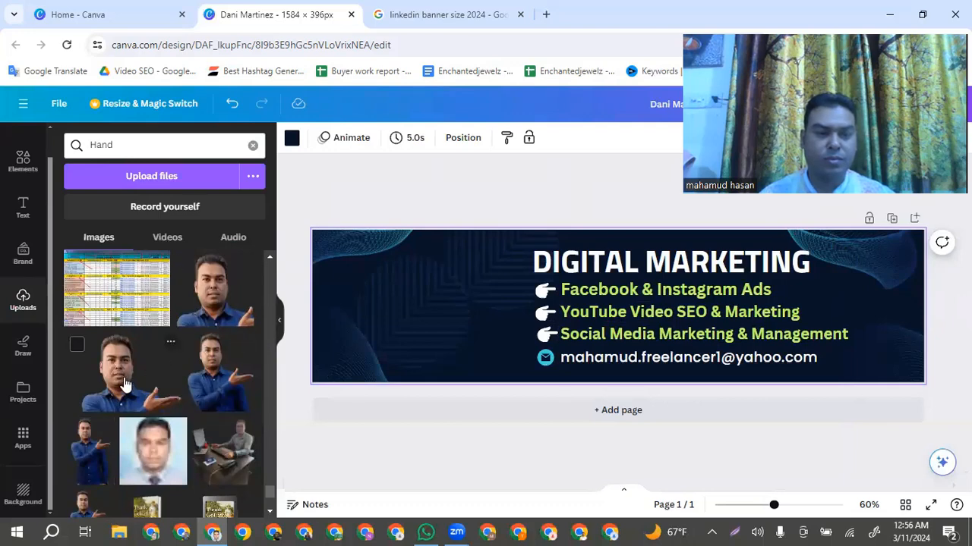
pyautogui.moveTo(89, 451); pyautogui.dragTo(410, 305)
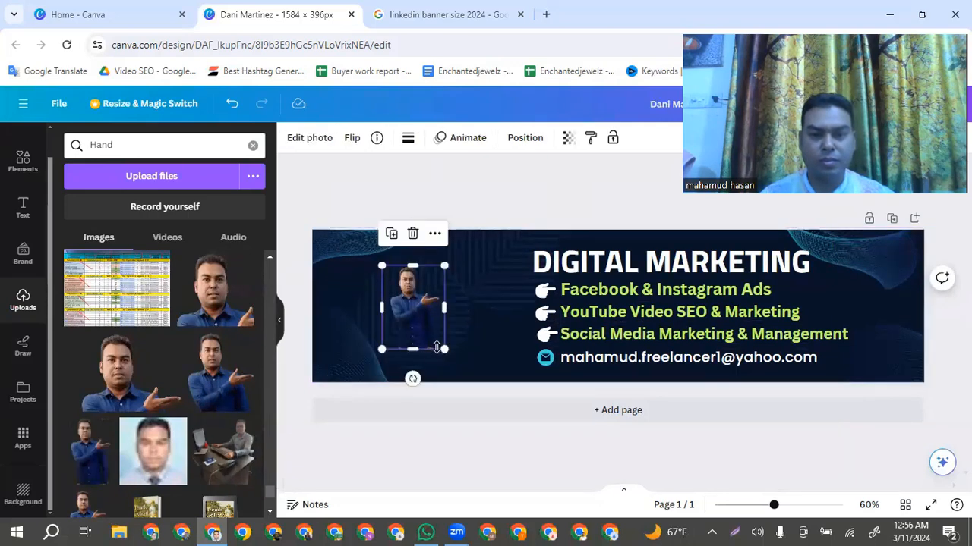
# Enlarge the man's photo to the full banner height and place it directly beside the pointing hands, shifted slightly down
pyautogui.moveTo(443, 349); pyautogui.dragTo(460, 370)
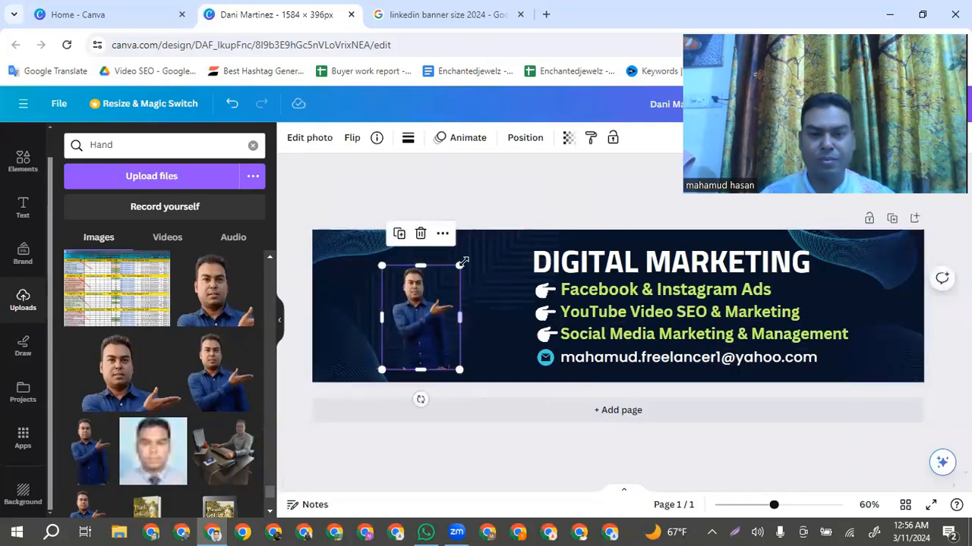
pyautogui.moveTo(479, 257); pyautogui.dragTo(509, 251)
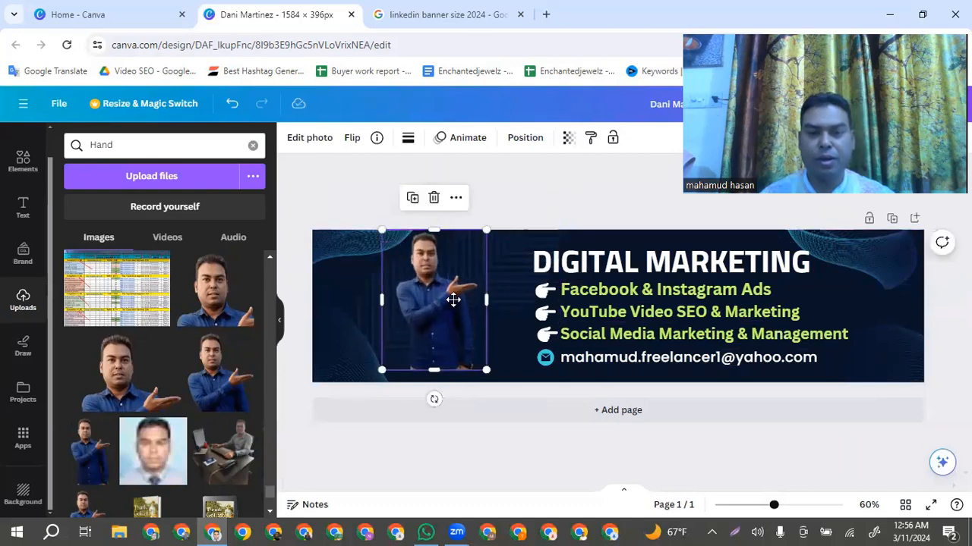
pyautogui.moveTo(438, 299); pyautogui.dragTo(488, 301)
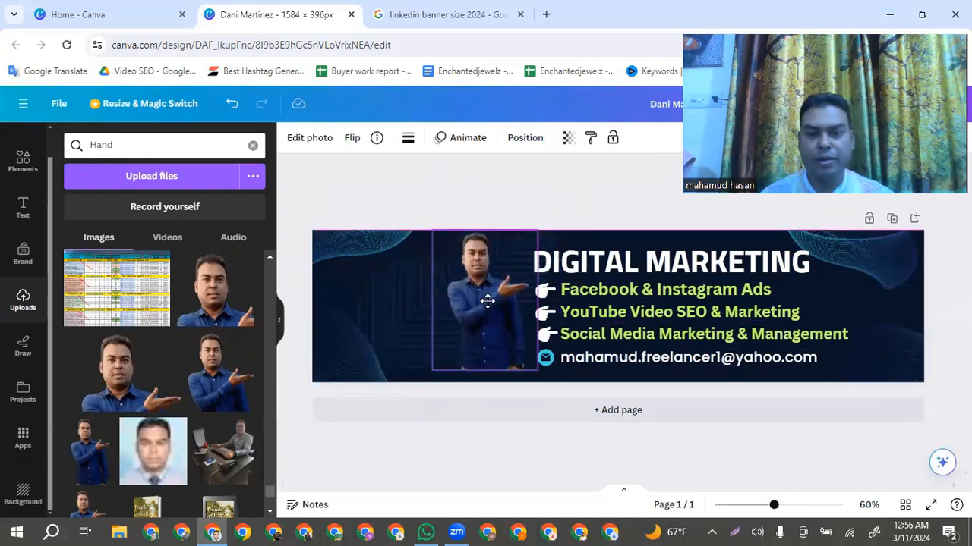
pyautogui.moveTo(432, 370); pyautogui.dragTo(429, 381)
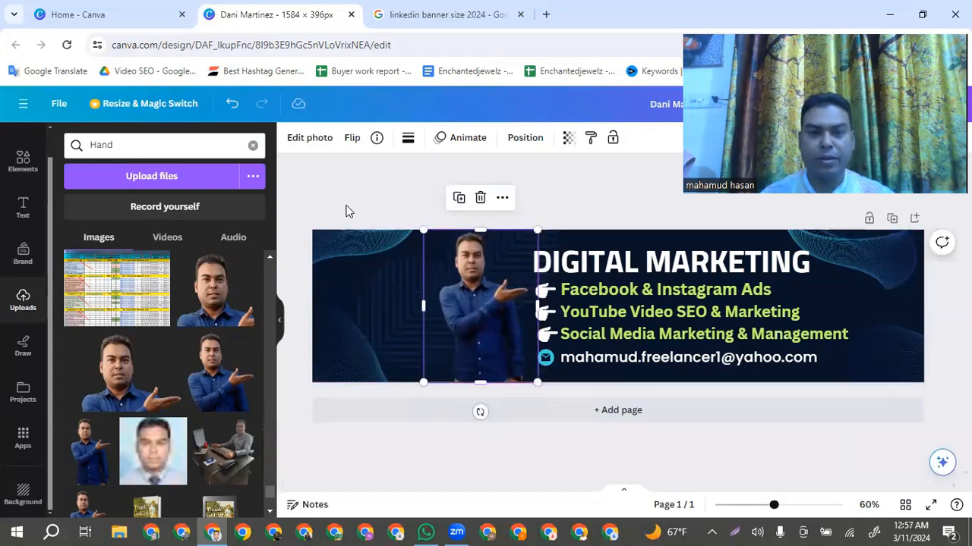
pyautogui.click(403, 183)
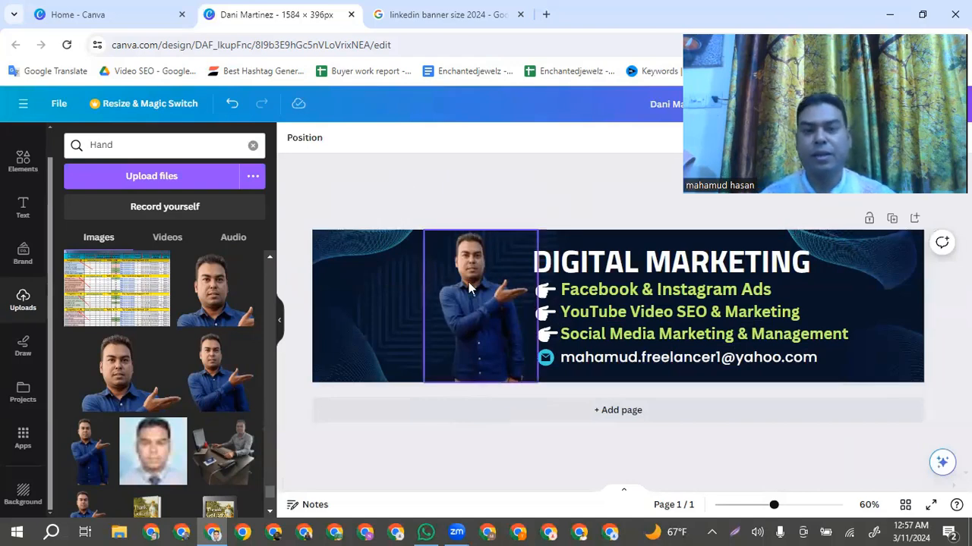
pyautogui.moveTo(471, 283); pyautogui.dragTo(472, 287)
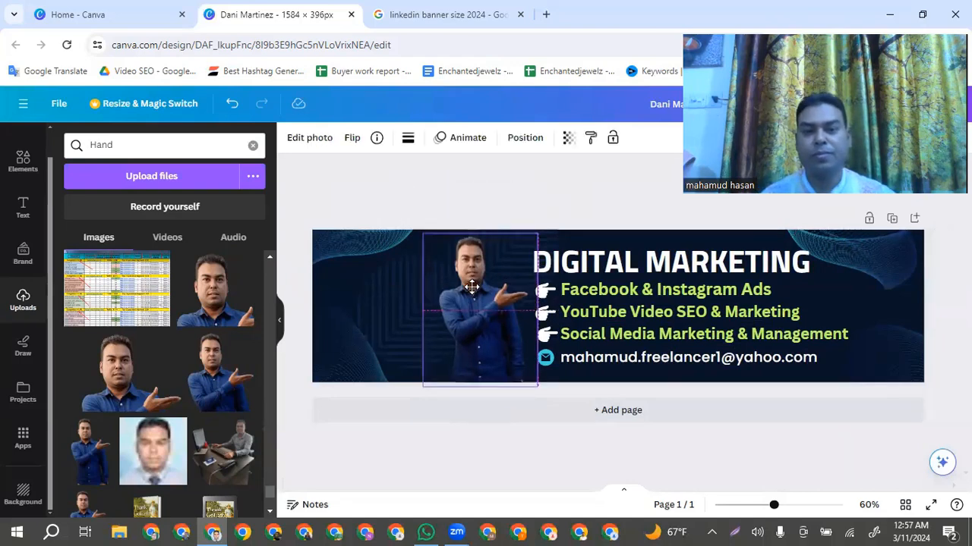
pyautogui.click(402, 302)
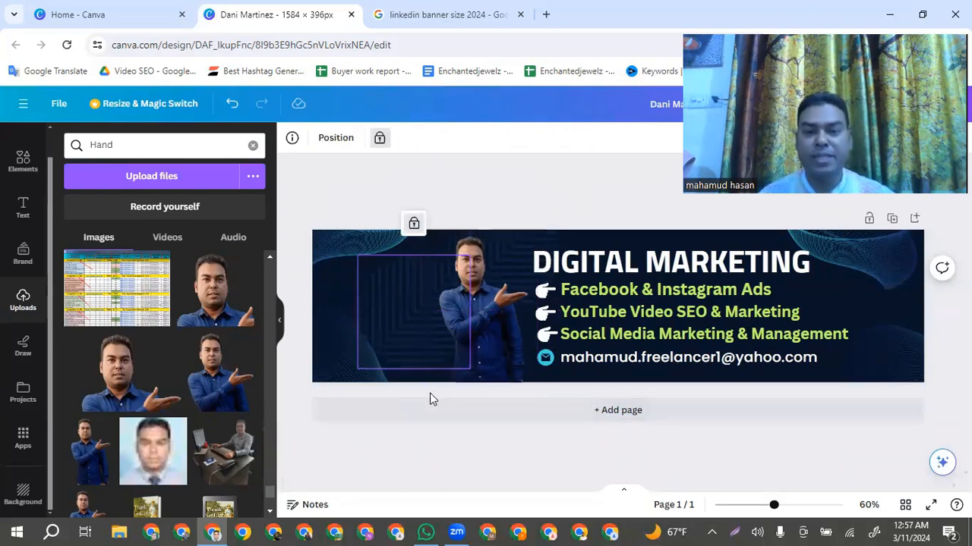
pyautogui.click(529, 180)
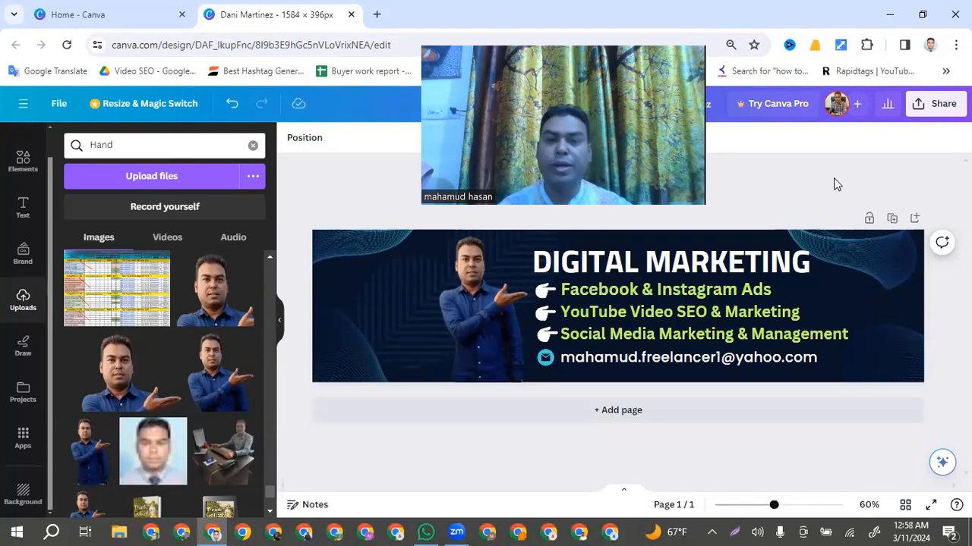
# Download the finished banner as a PNG and open the downloaded file
pyautogui.click(933, 104)
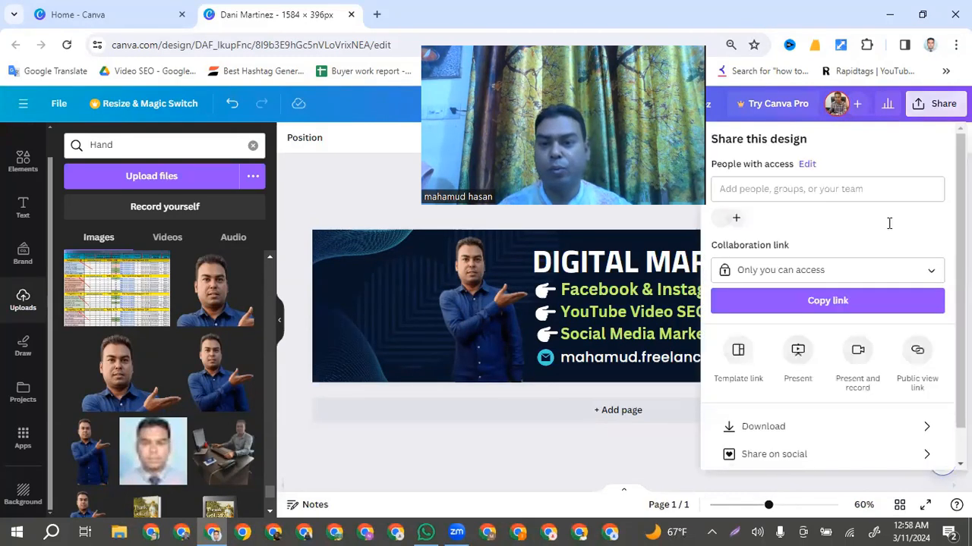
pyautogui.click(766, 428)
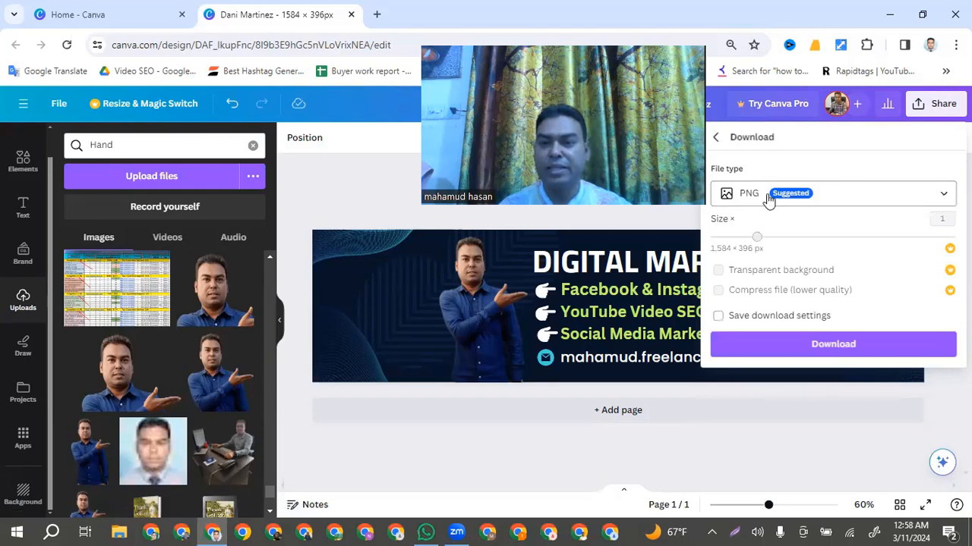
pyautogui.click(915, 193)
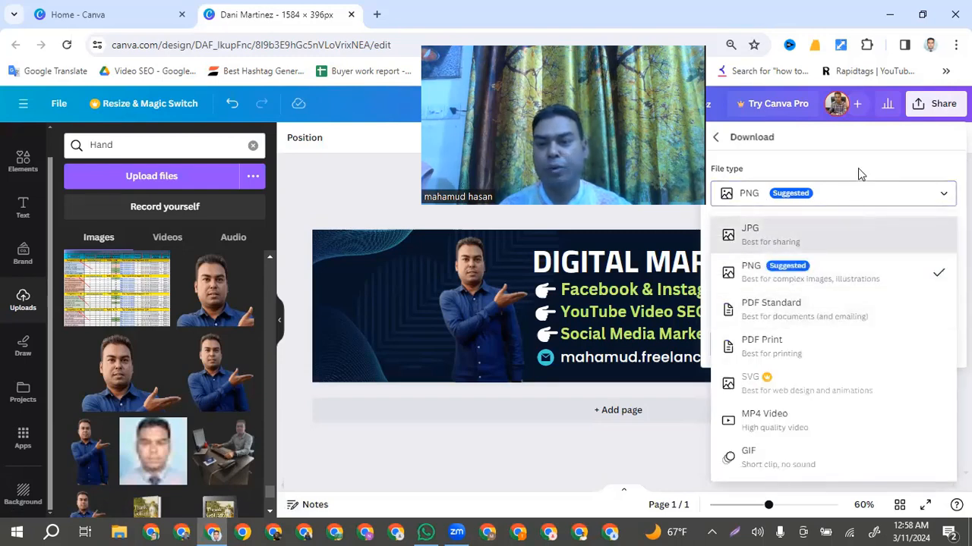
pyautogui.click(850, 193)
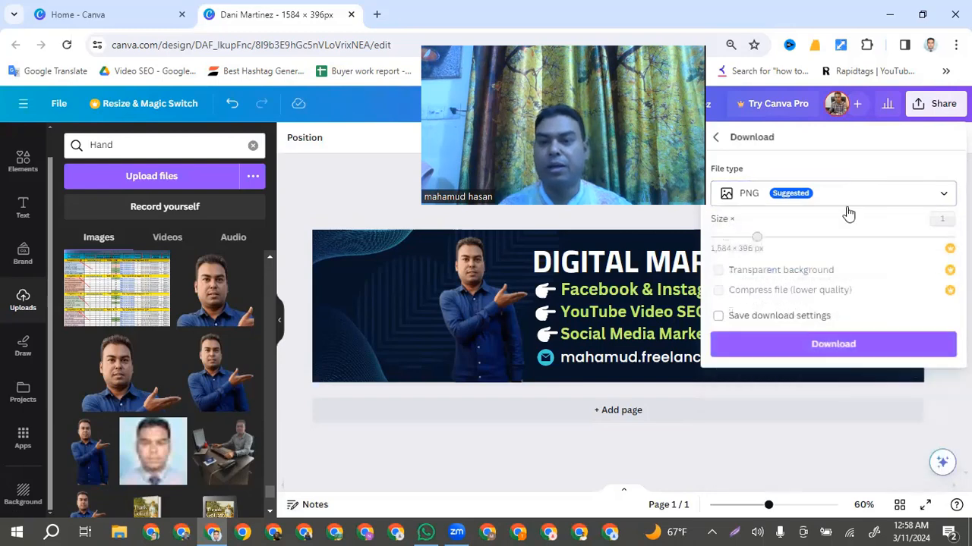
pyautogui.click(832, 343)
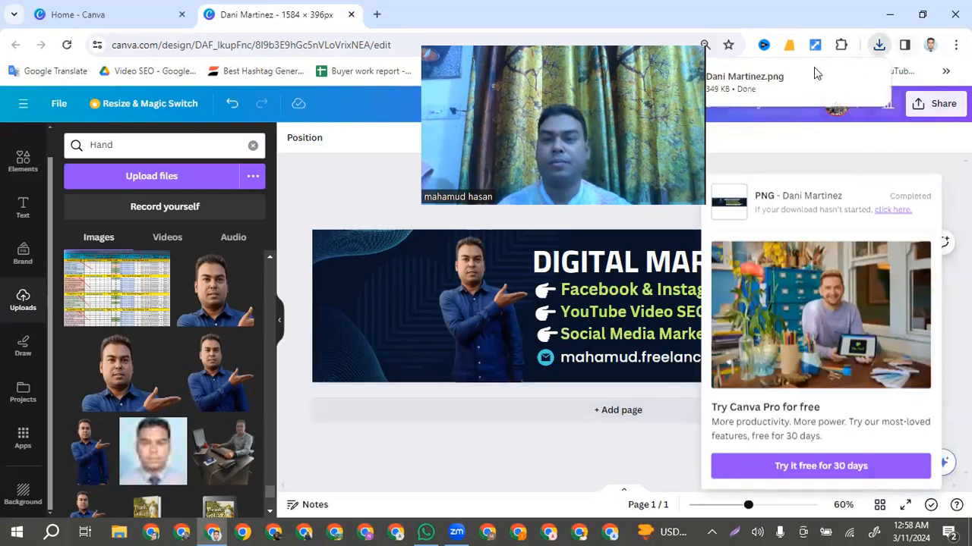
pyautogui.click(765, 85)
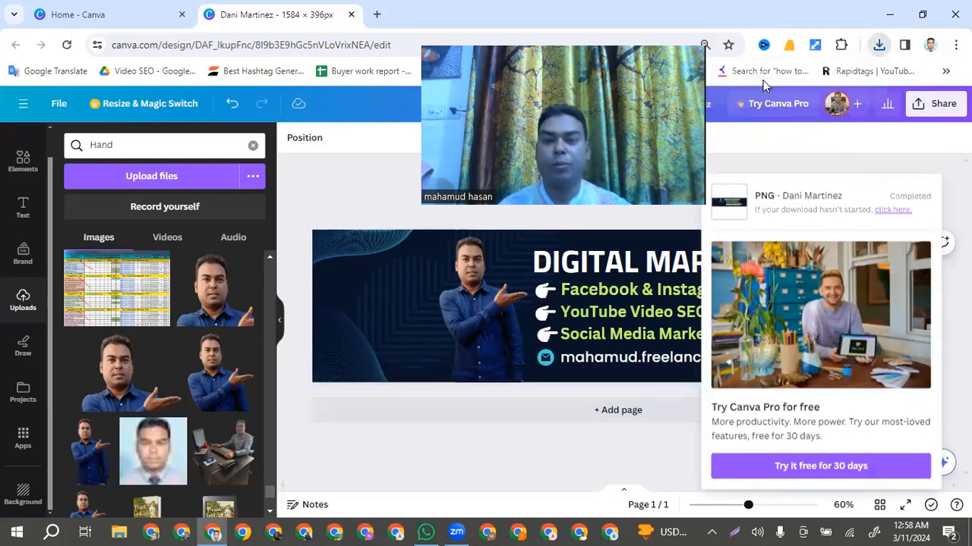